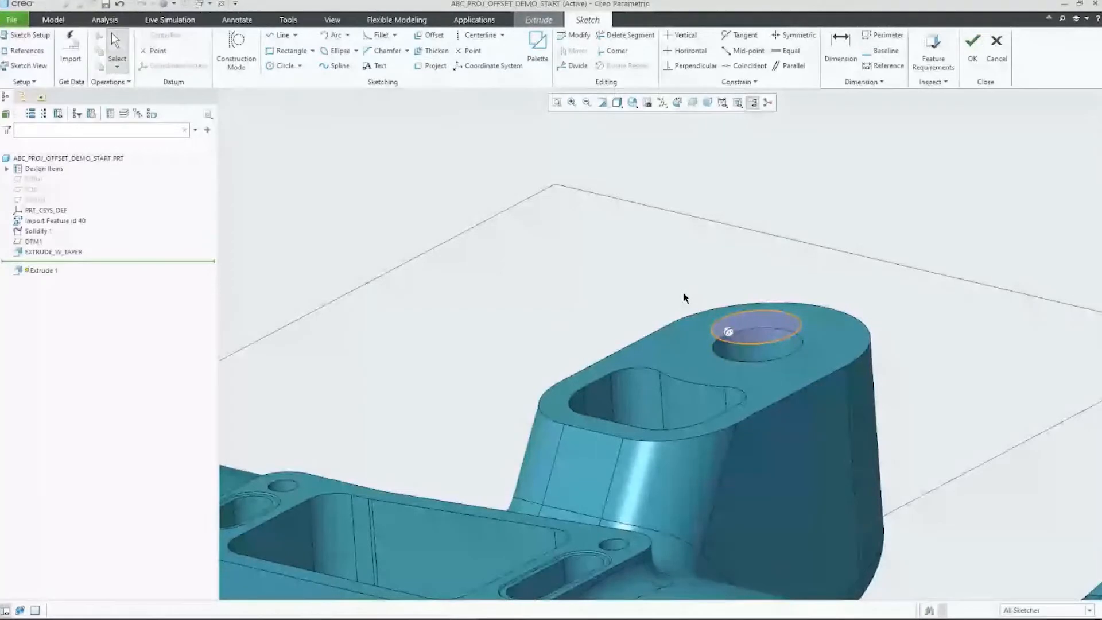
left_click(433, 66)
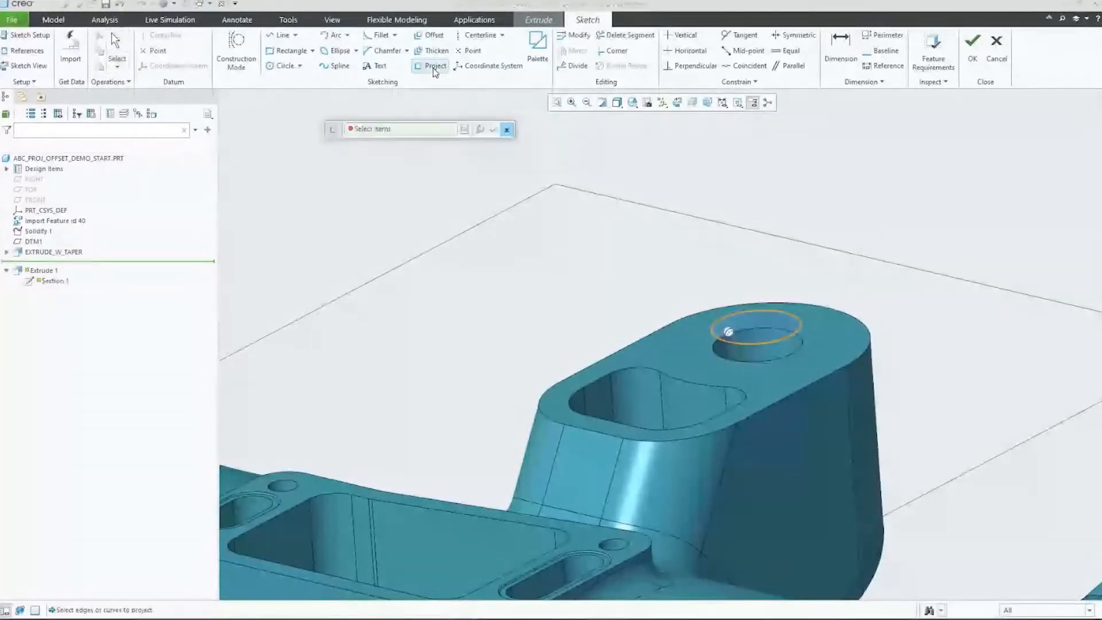
left_click(627, 354)
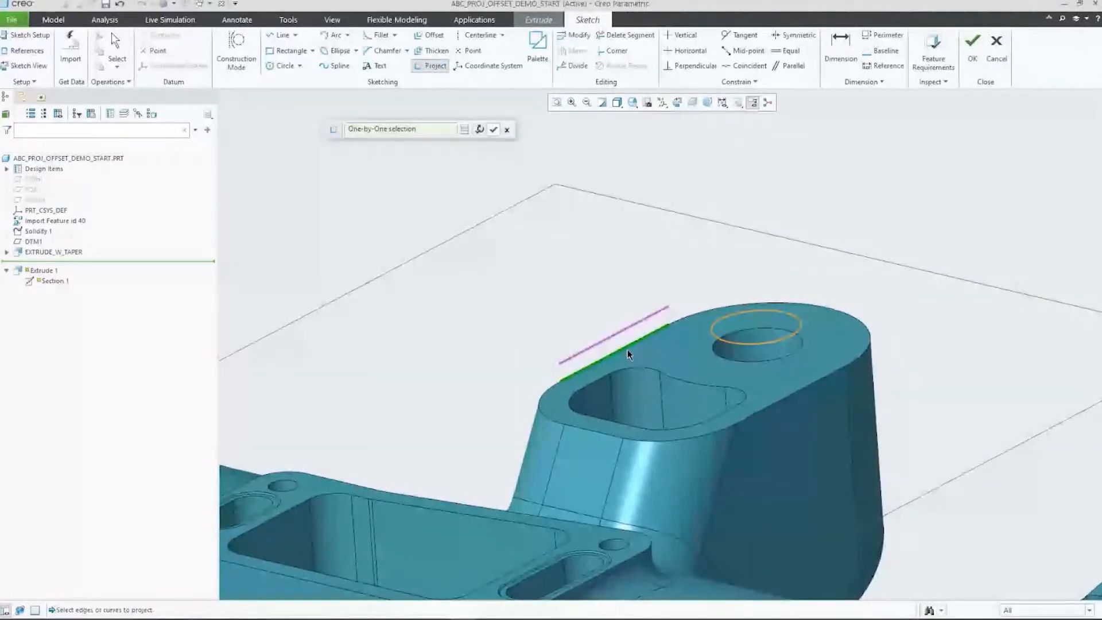
left_click(714, 313, "ctrl")
left_click(790, 378, "ctrl")
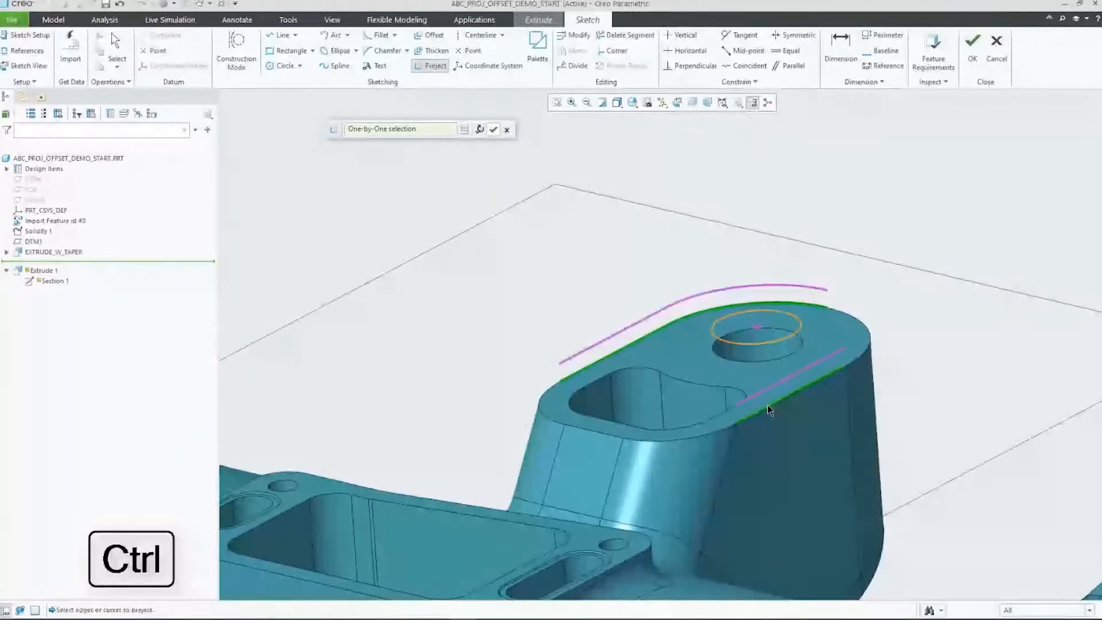
left_click(699, 444, "ctrl")
left_click(550, 423, "ctrl")
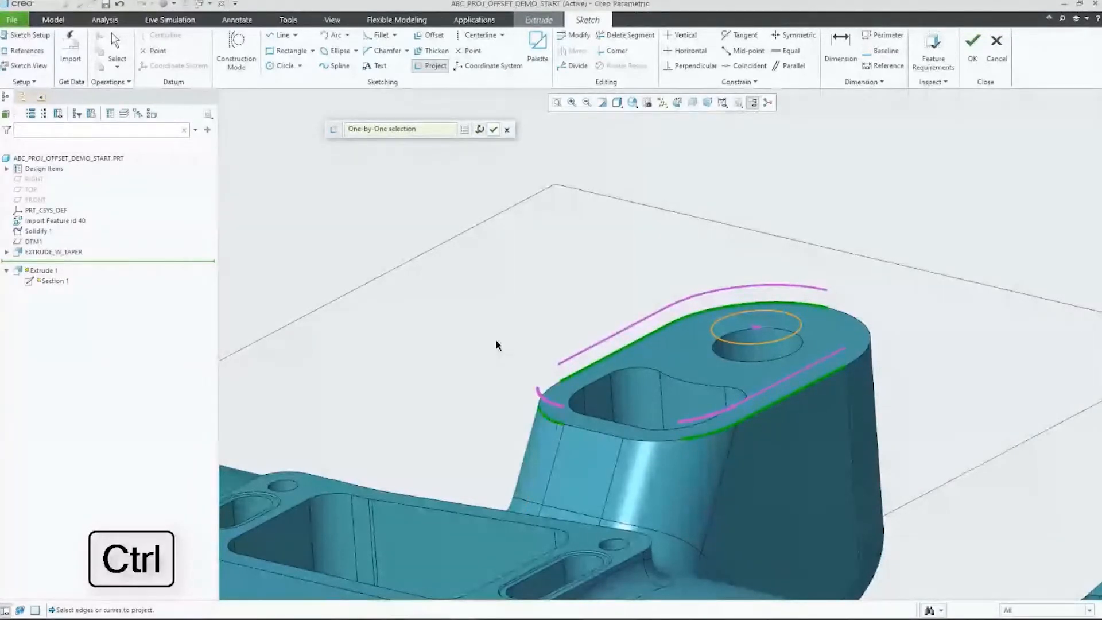
right_click(372, 130)
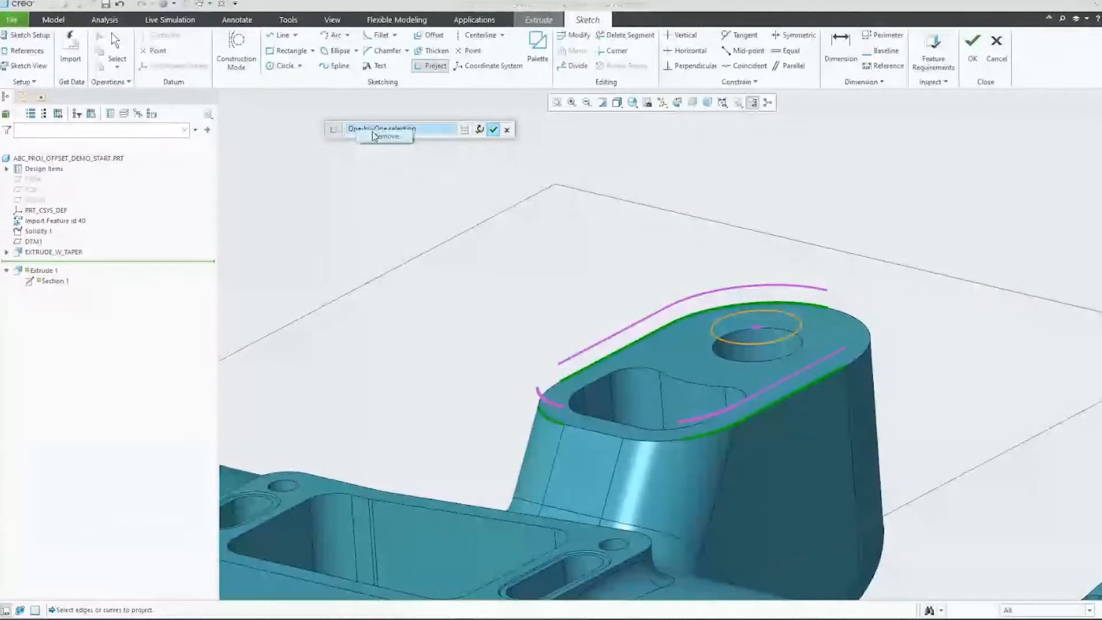
left_click(371, 136)
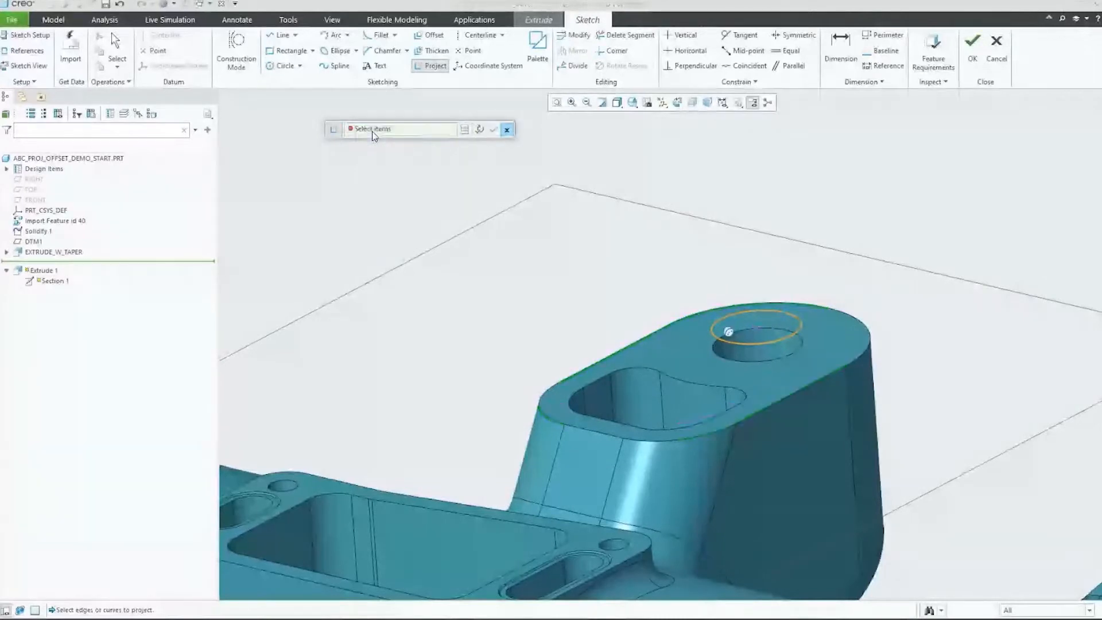
Step: Project the complete outer surface loop of the tall boss's top face into the sketch
left_click(630, 347)
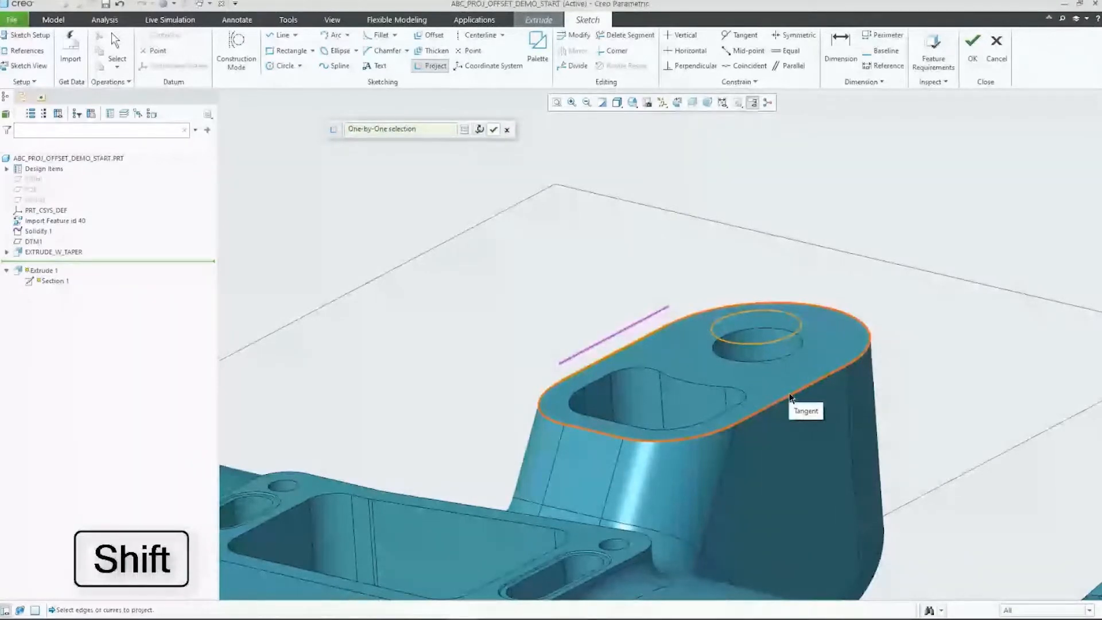
right_click(790, 395, "shift")
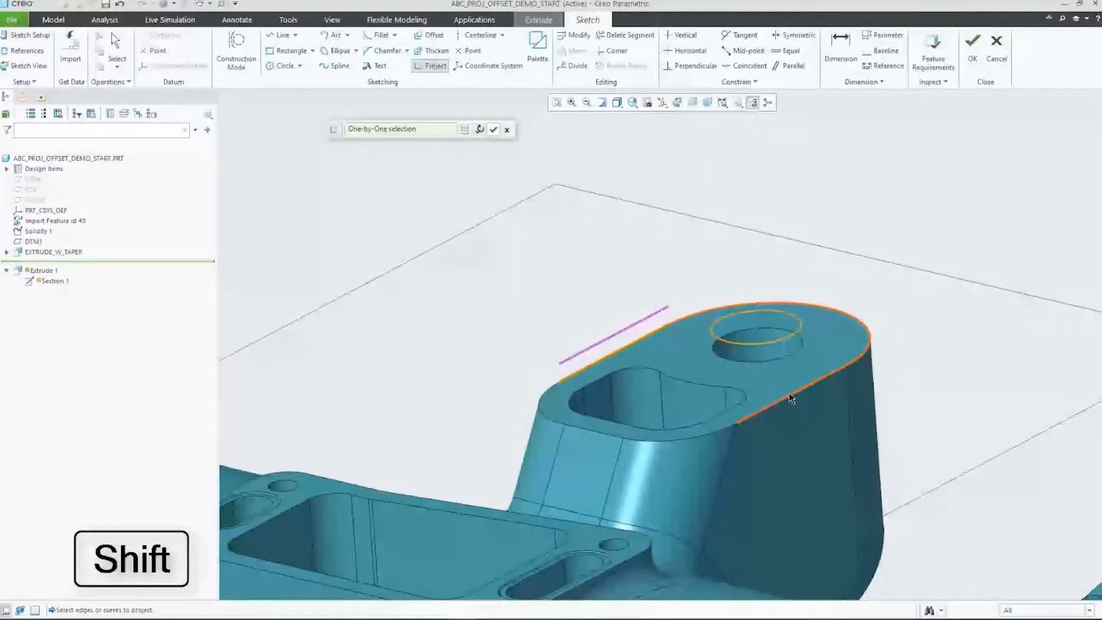
right_click(790, 396, "shift")
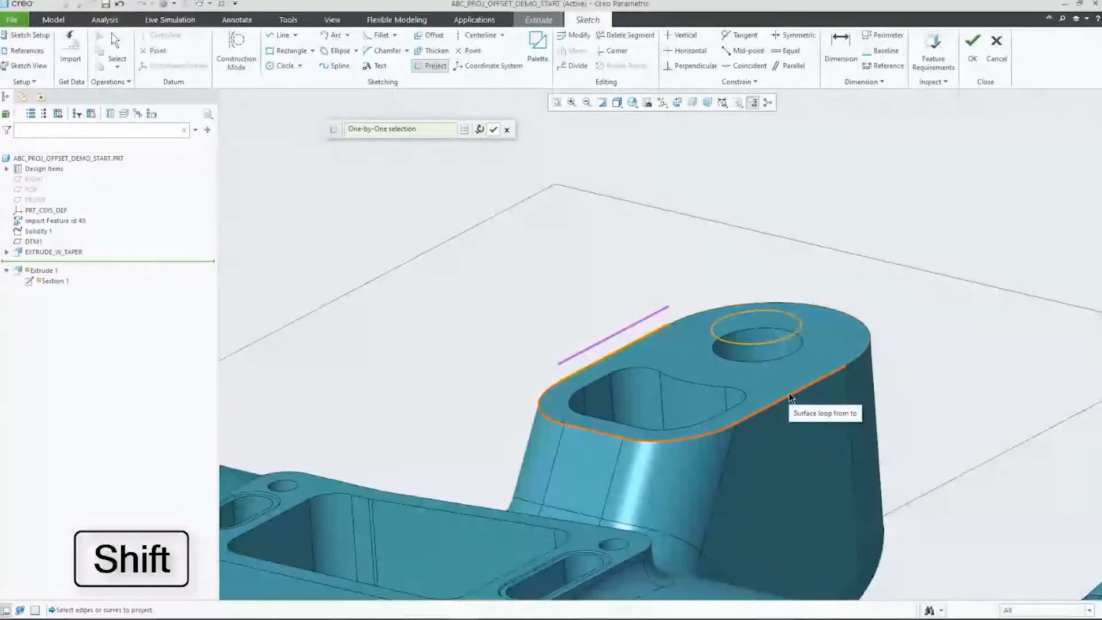
right_click(790, 396, "shift")
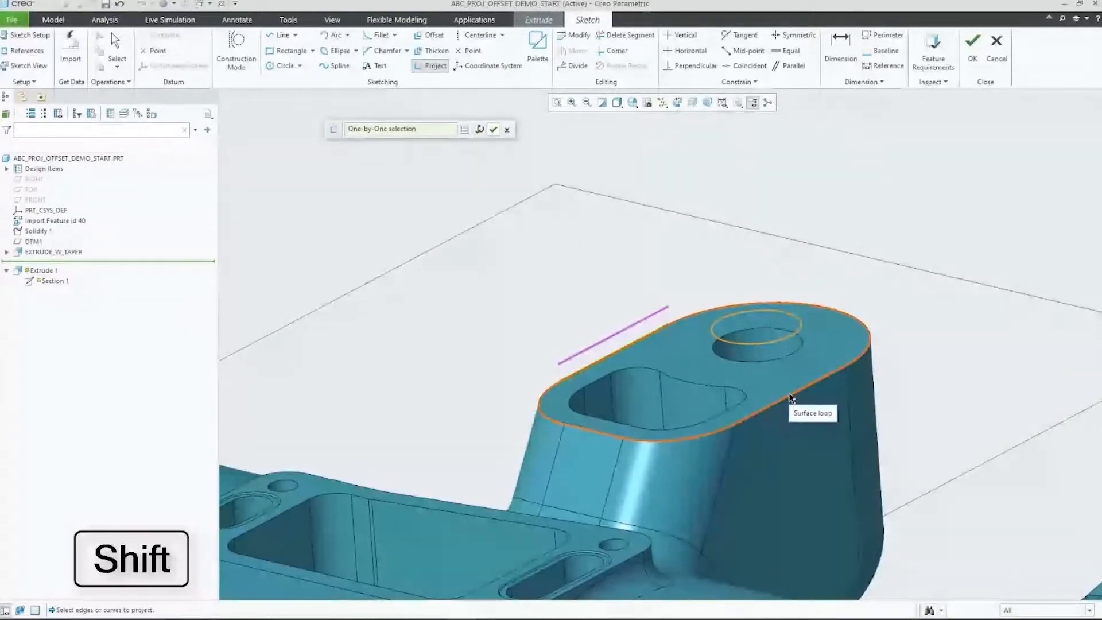
left_click(790, 396, "shift")
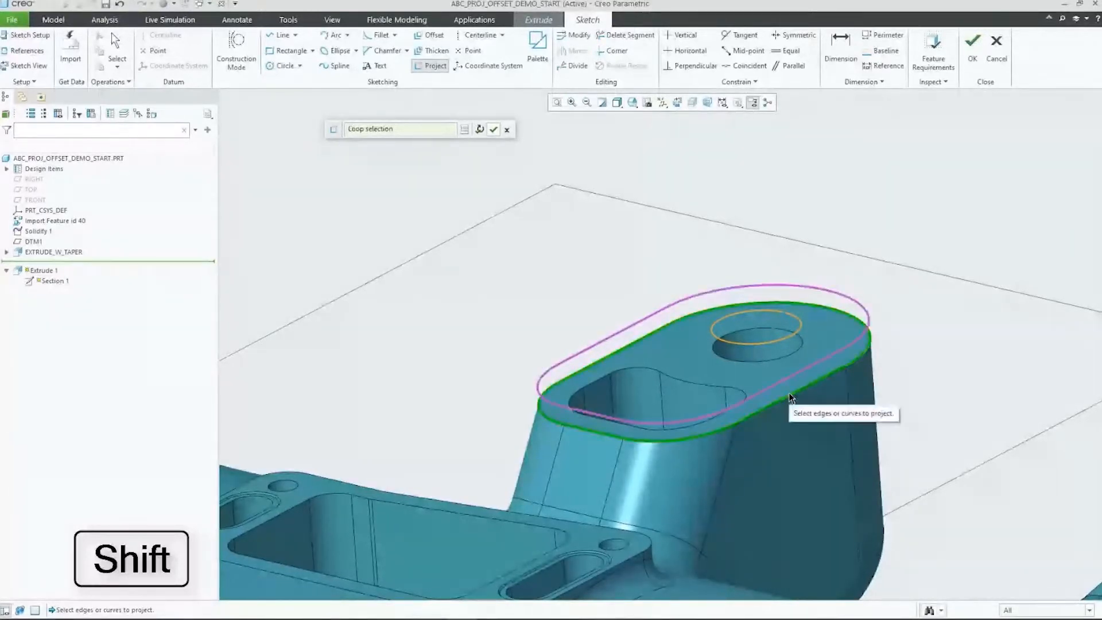
middle_click(756, 373)
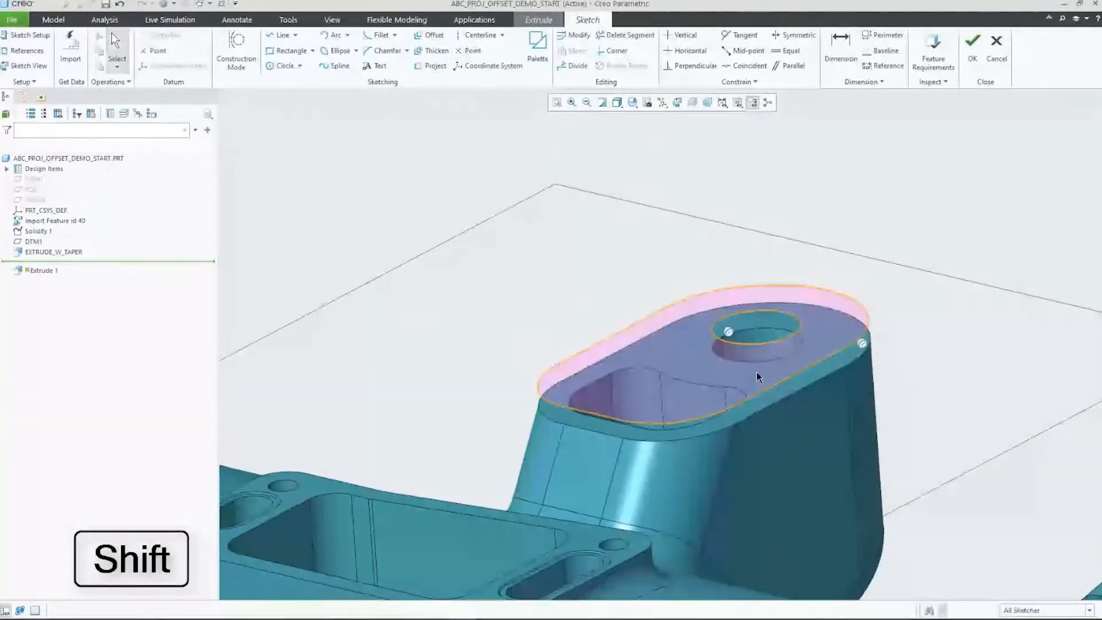
Step: Accept the sketch around the boss's top outline and complete the extrude feature
right_click(657, 290)
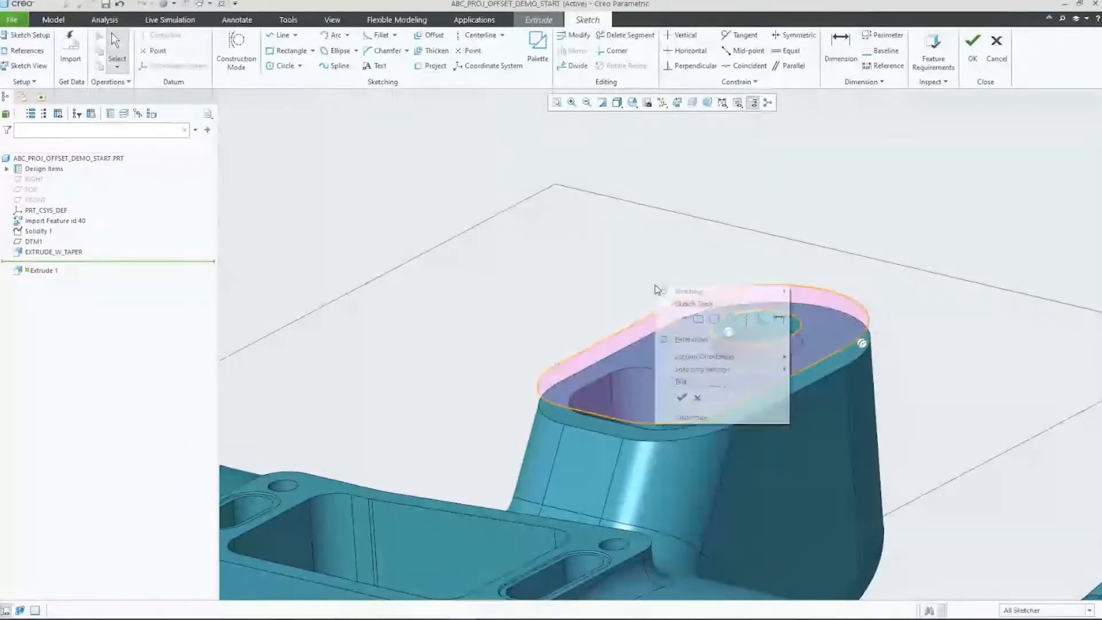
left_click(681, 397)
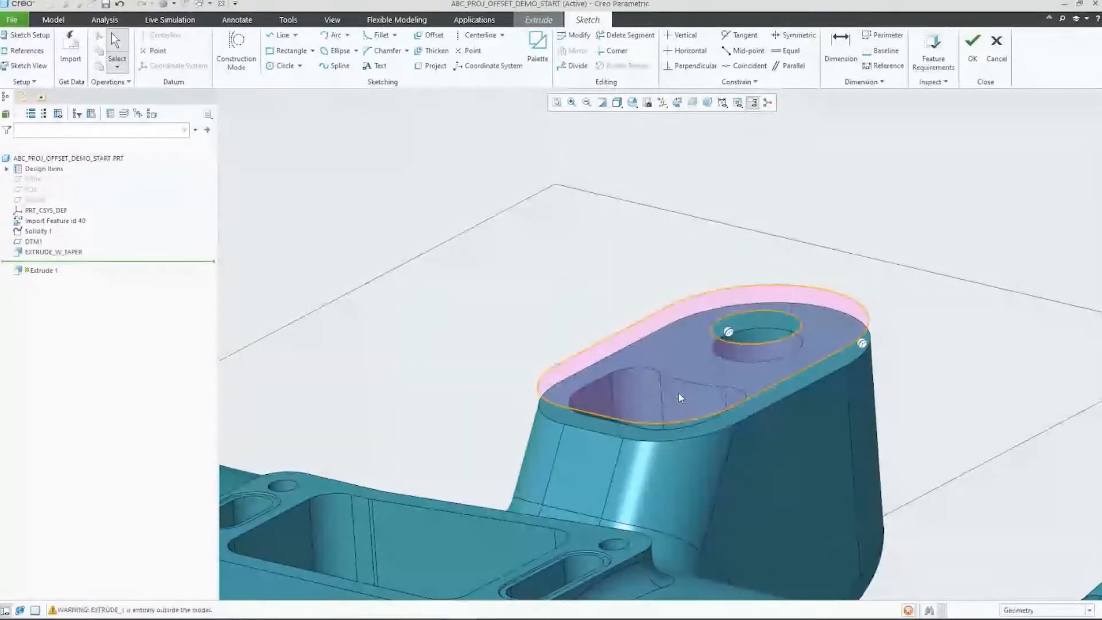
middle_click(699, 481)
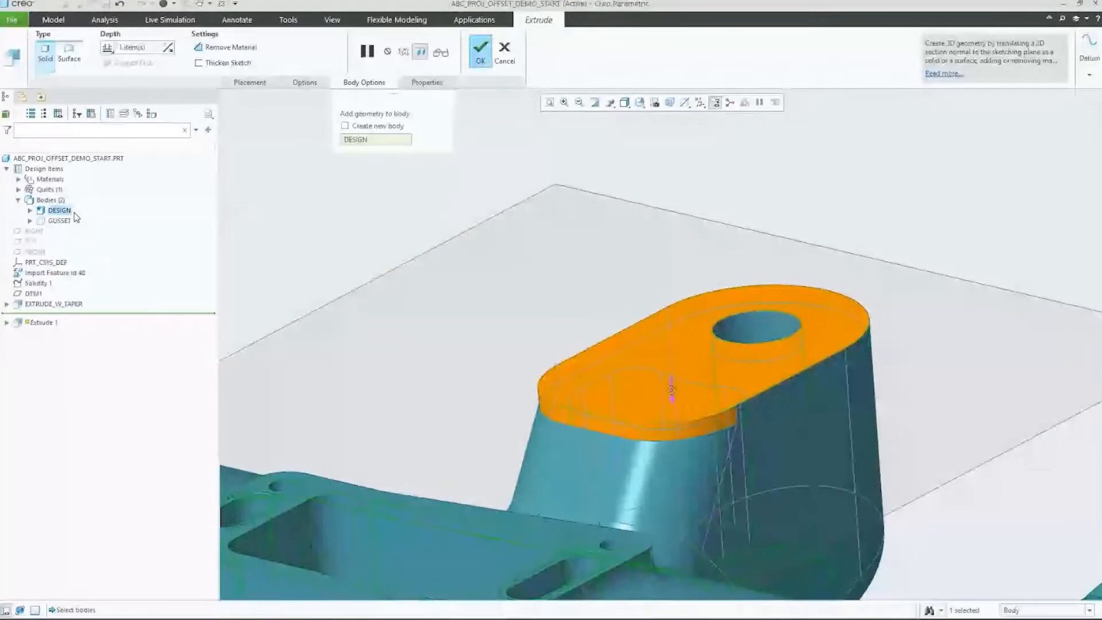
middle_click(305, 216)
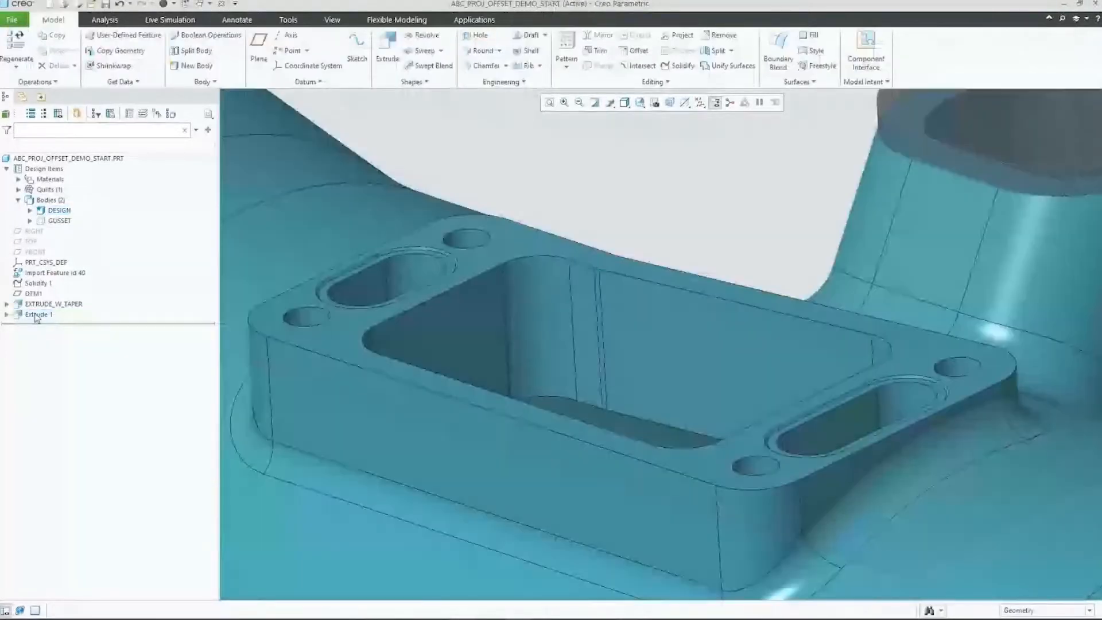
Step: Reopen the EXTRUDE_W_TAPER sketch and offset the small hole near the flange's left corner outward by 1.00 as a loop
left_click(53, 304)
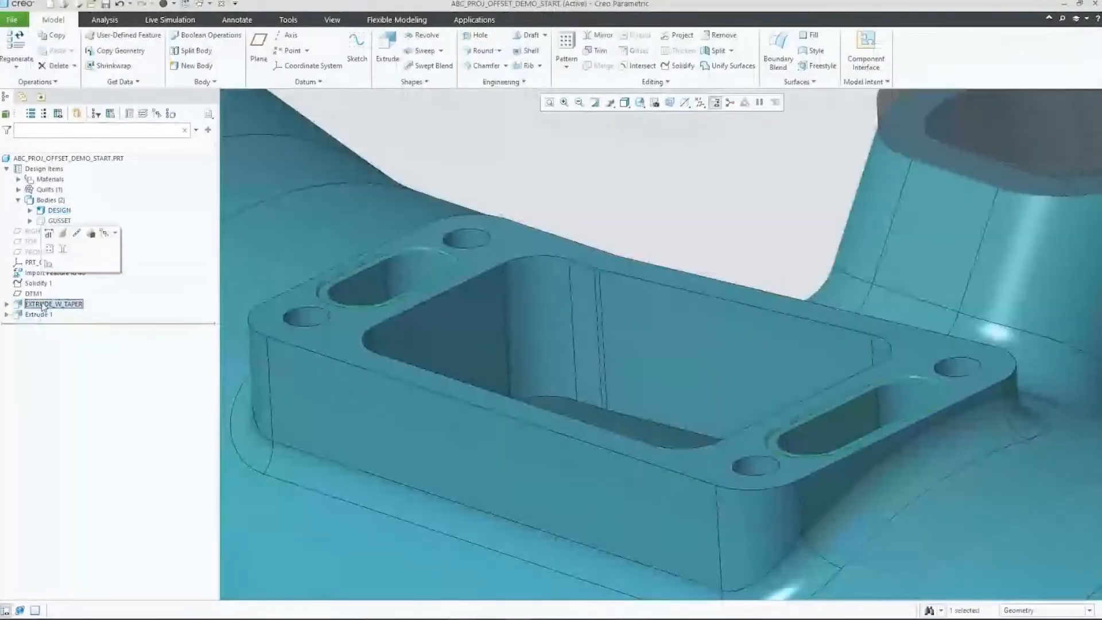
left_click(71, 243)
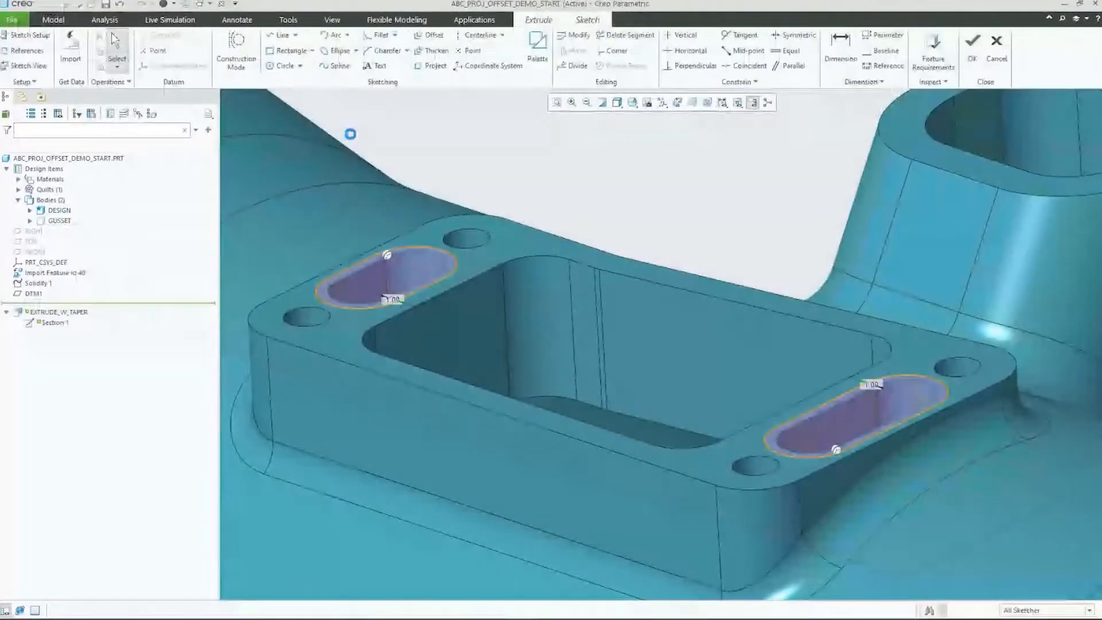
left_click(434, 35)
left_click(300, 304)
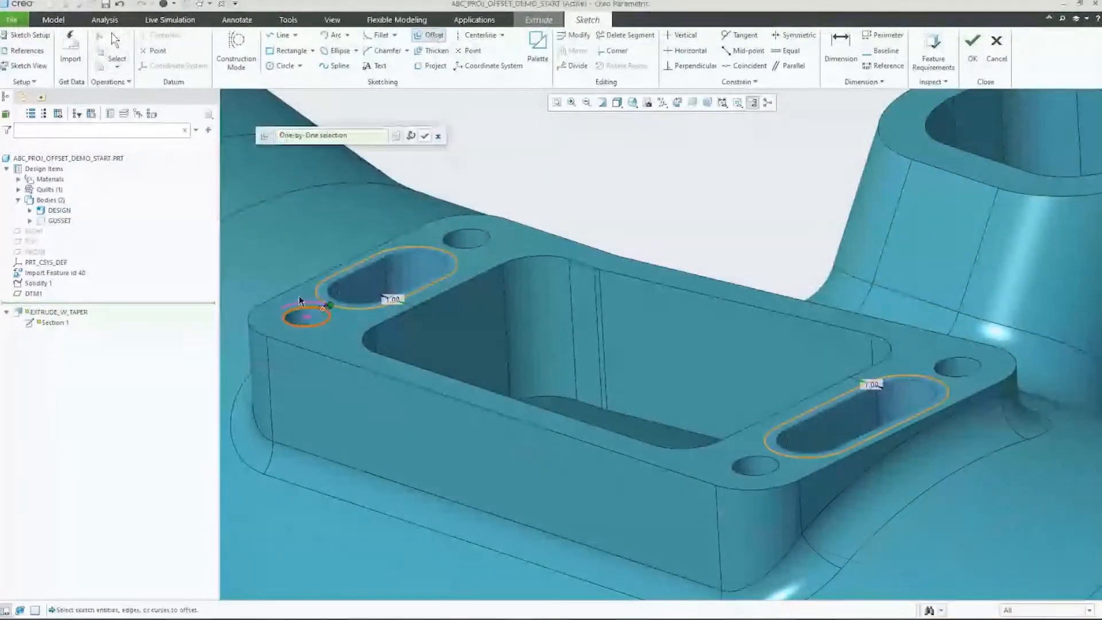
left_click(298, 297, "shift")
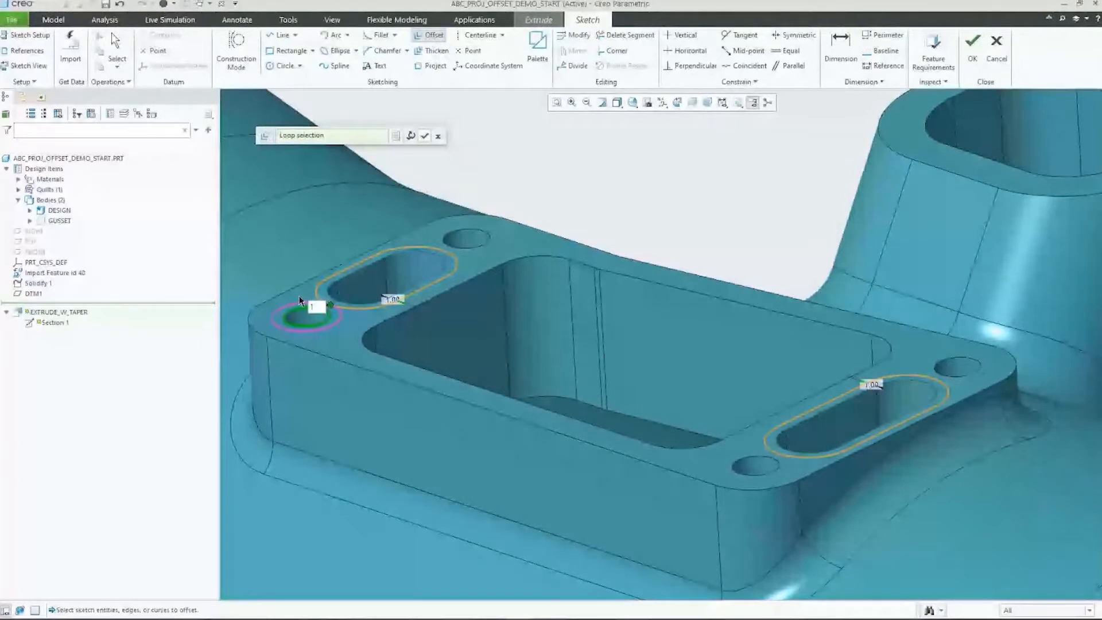
key("Return")
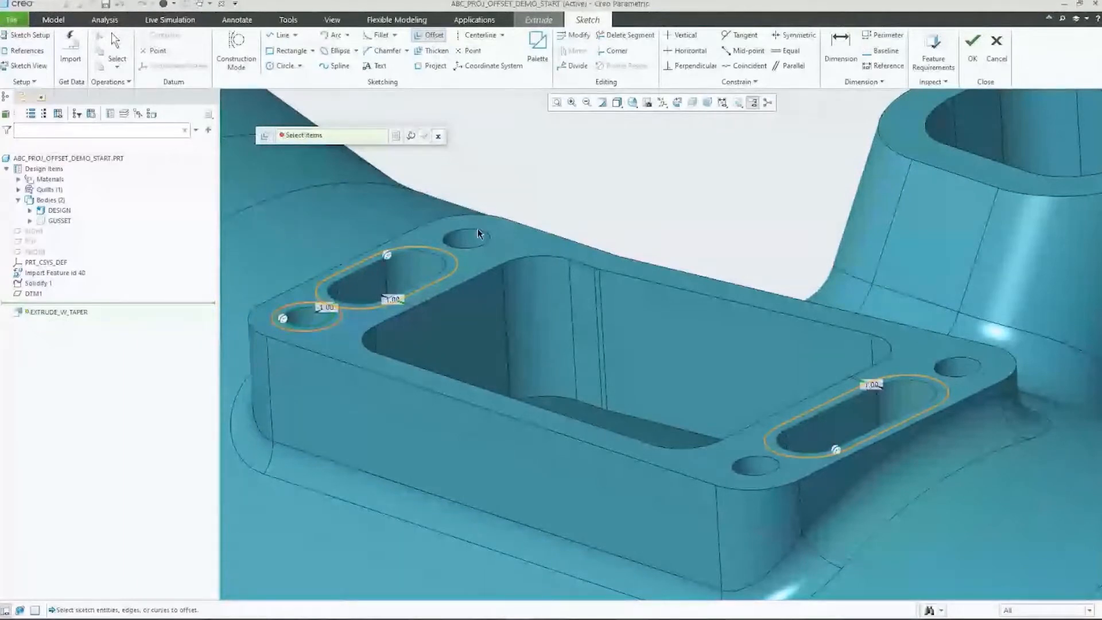
Step: Offset the edge loops of the remaining three small holes on the flange face outward by 1.00
left_click(477, 229)
left_click(498, 226, "shift")
middle_click(525, 235)
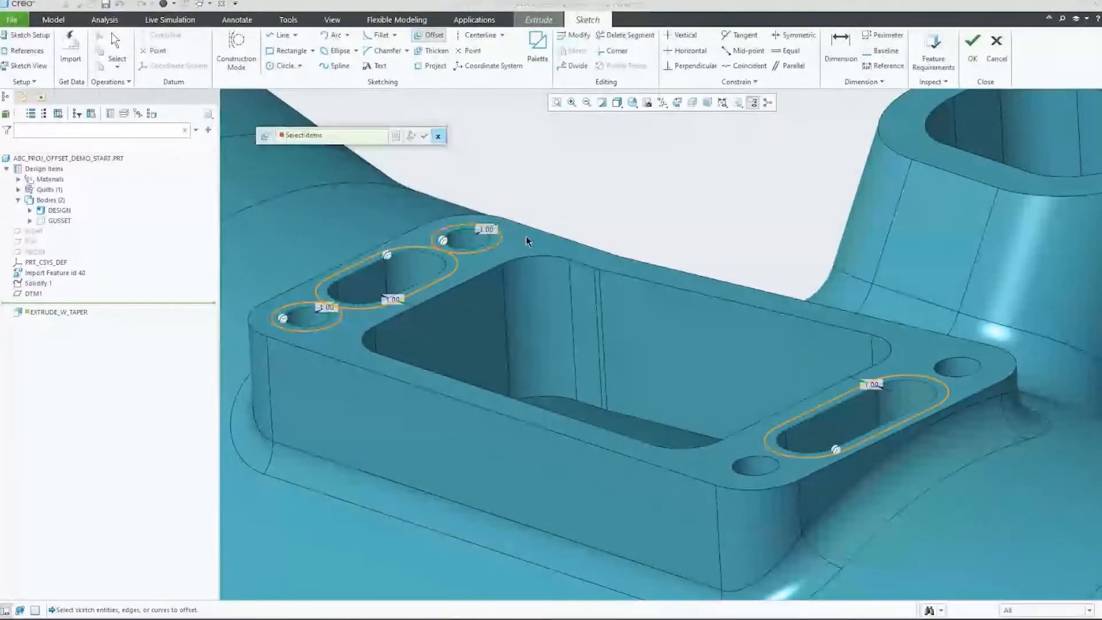
left_click(949, 362)
left_click(973, 361, "shift")
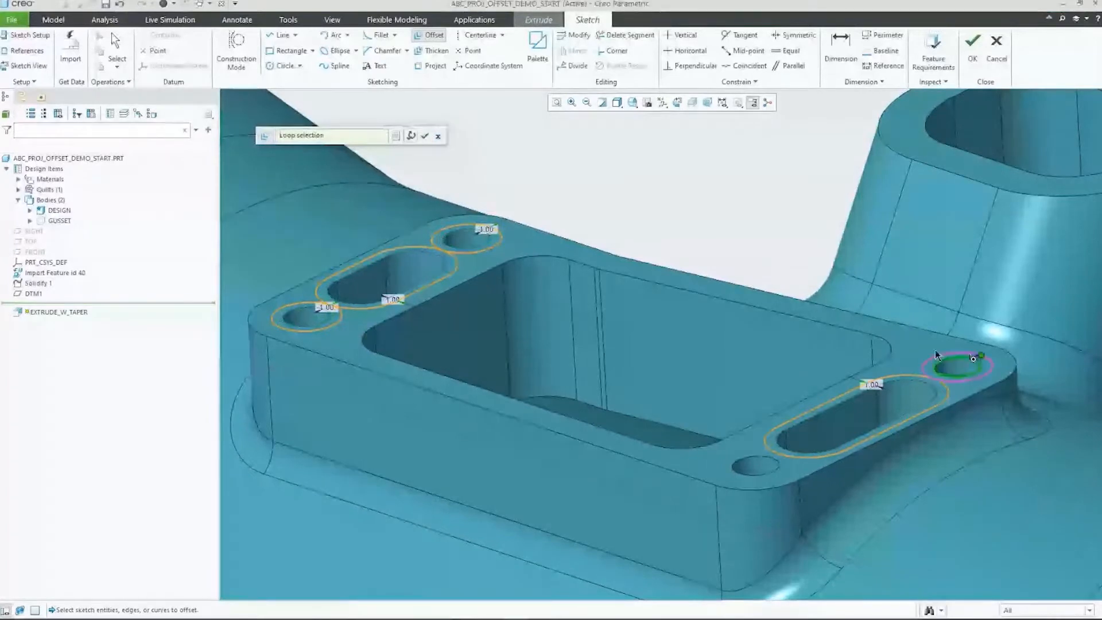
middle_click(976, 363)
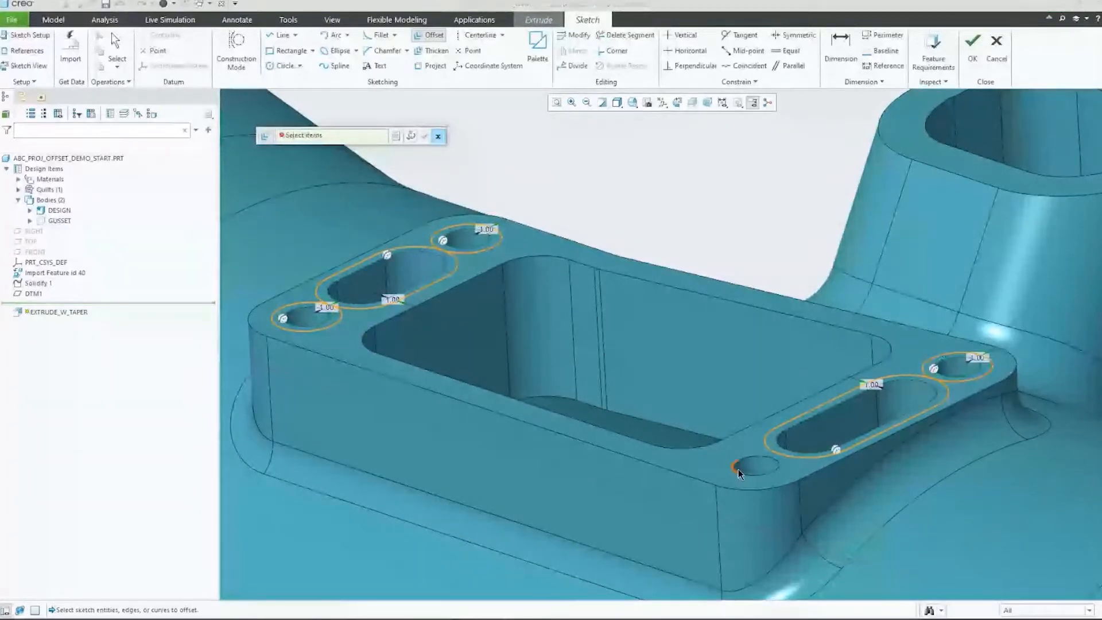
left_click(738, 469)
left_click(752, 457, "shift")
middle_click(752, 459)
middle_click(699, 456)
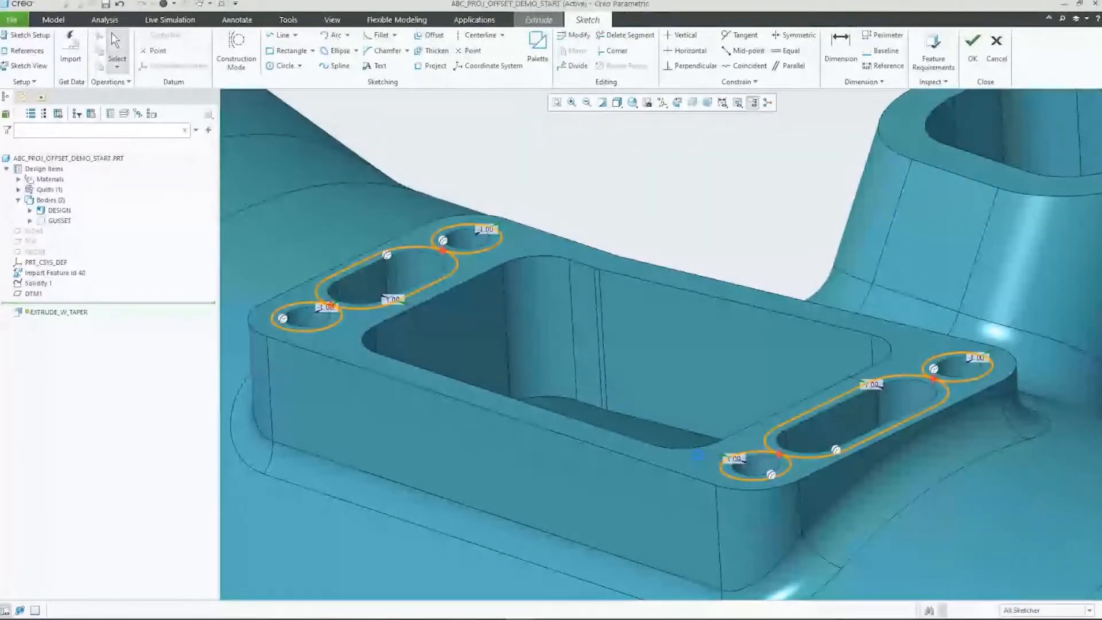
Step: Begin an offset from the central pocket's short edge beside the slot, using a rule-based chain
left_click(433, 35)
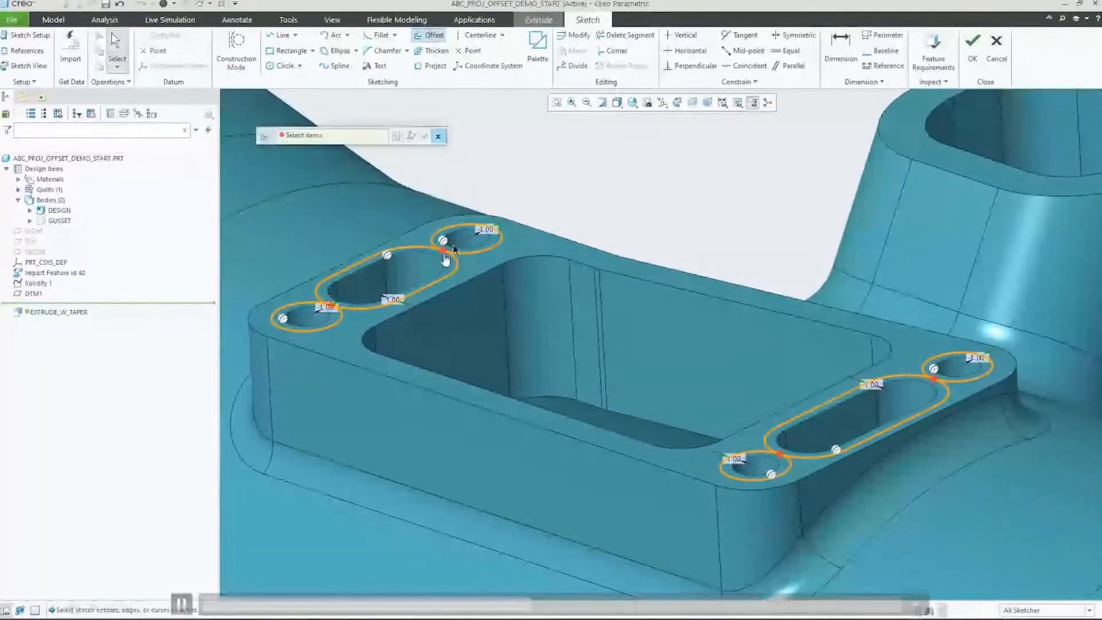
left_click(458, 293)
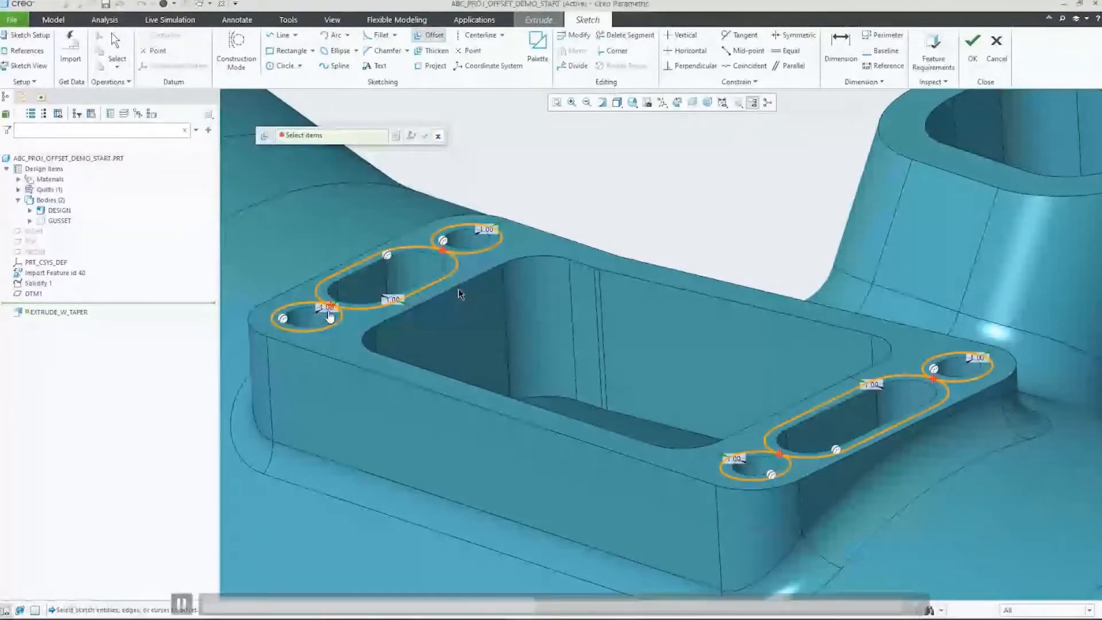
left_click(395, 136)
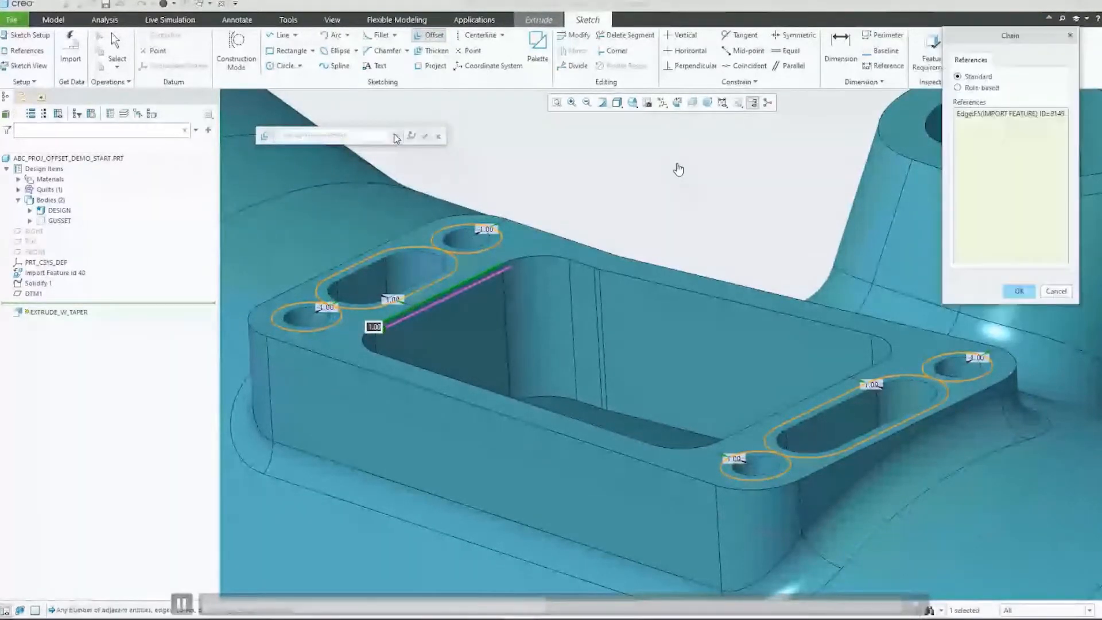
left_click(983, 89)
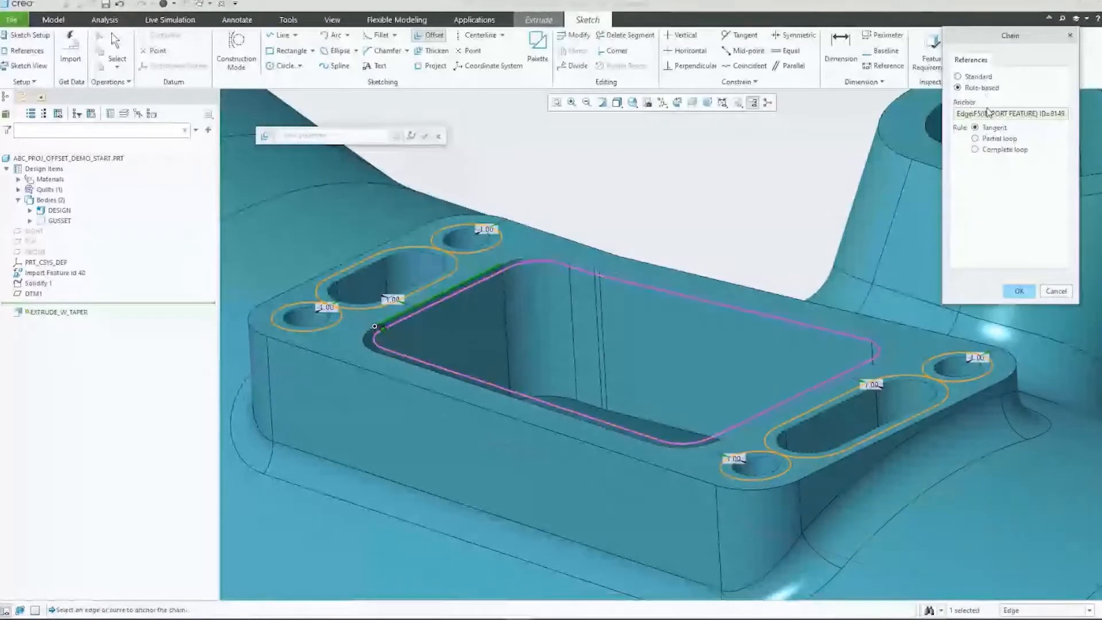
Step: Try the Partial loop rule with the pocket's long rear edge as extent reference, and flip the range
left_click(988, 141)
left_click(987, 142)
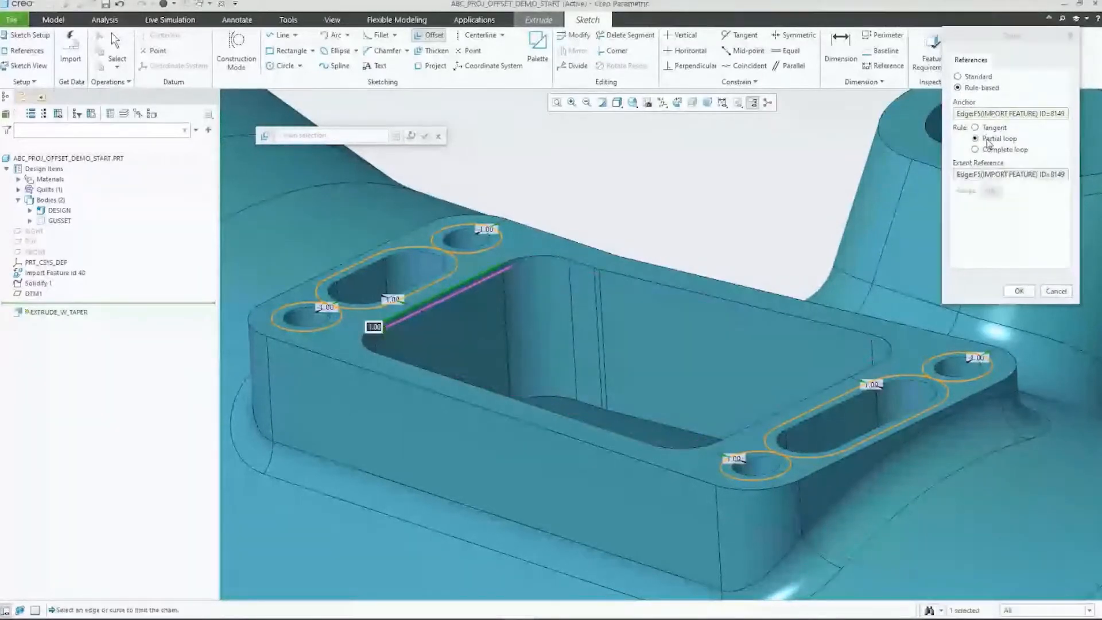
left_click(788, 317)
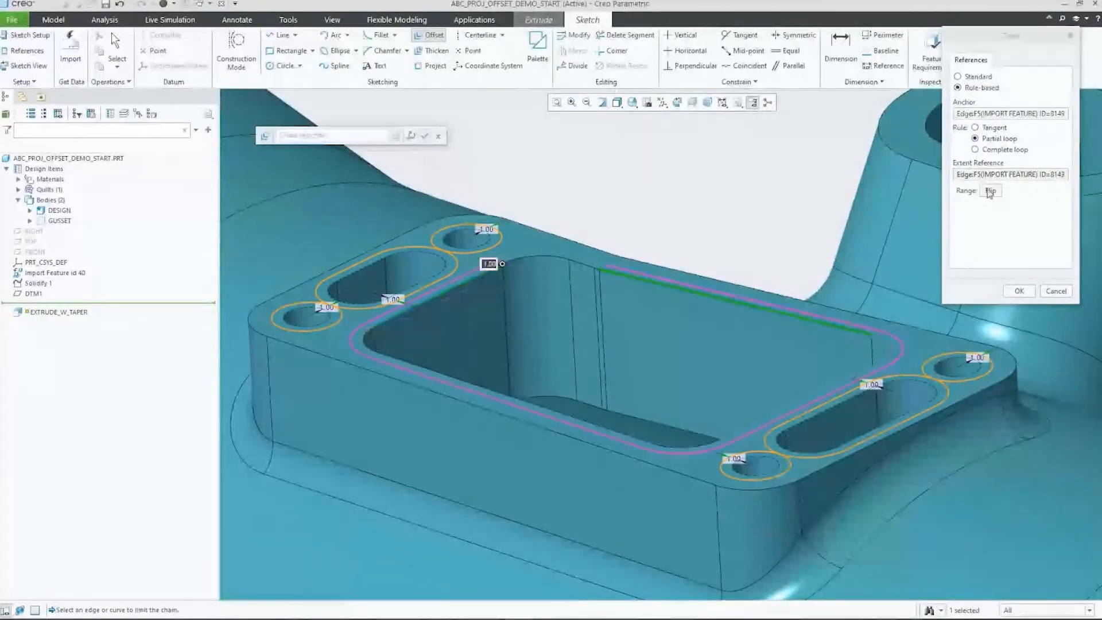
left_click(989, 191)
left_click(989, 192)
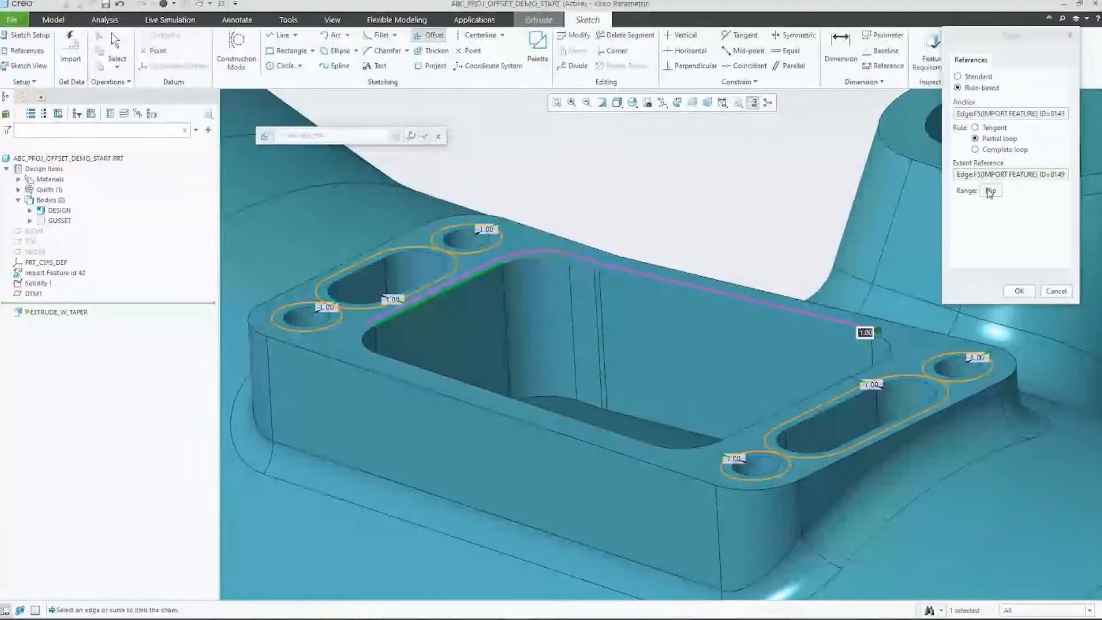
Step: Switch the chain to the Complete loop rule and finish the pocket's outward offset of 1.00
left_click(994, 150)
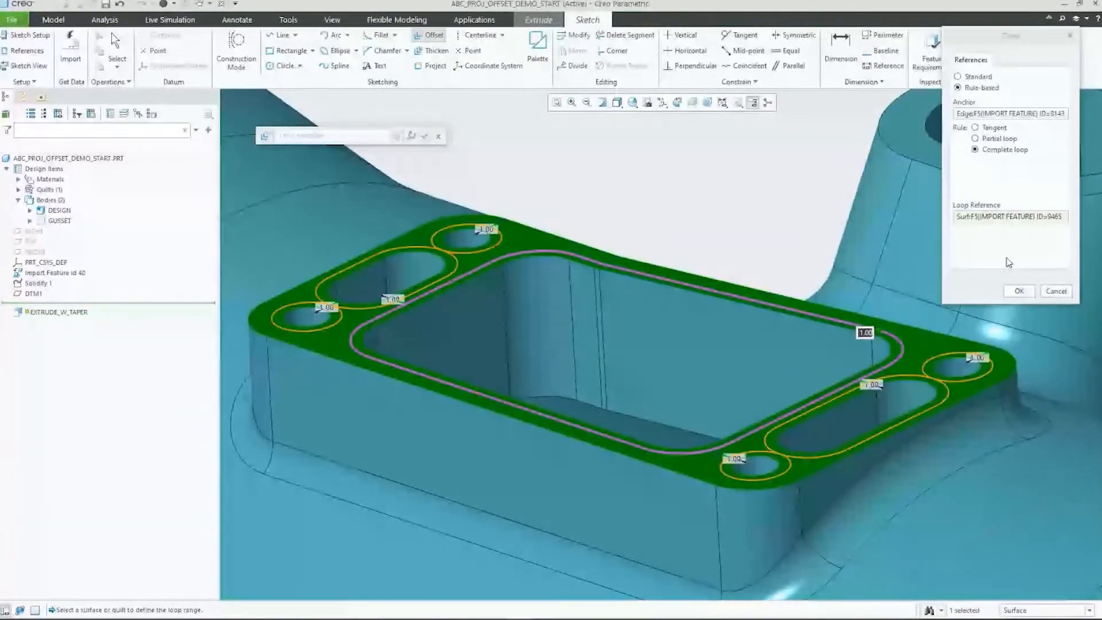
left_click(1017, 290)
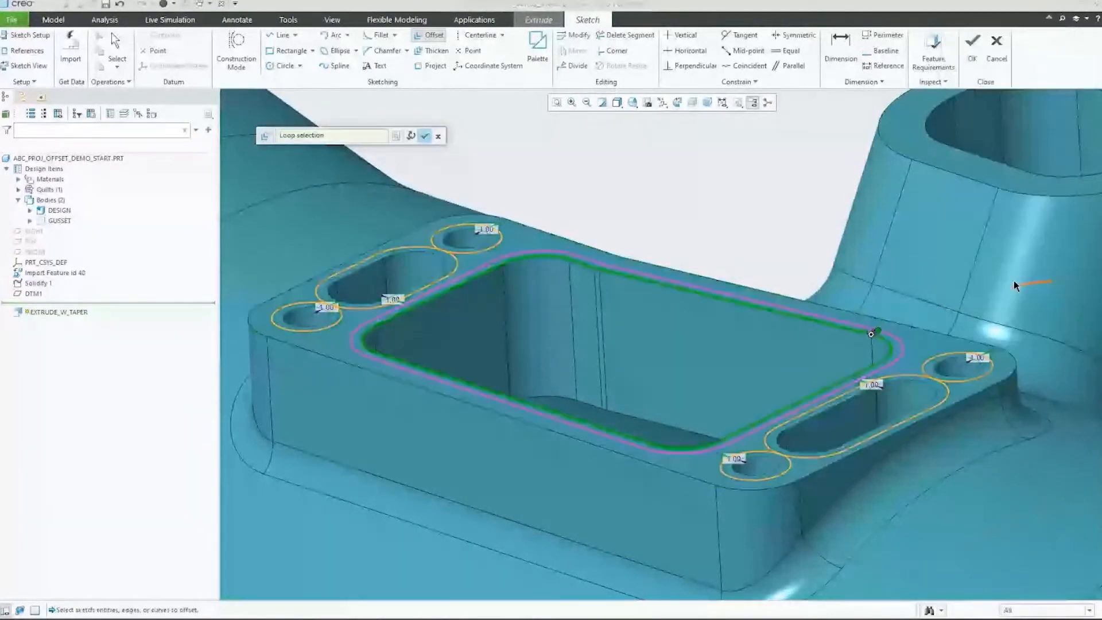
middle_click(779, 245)
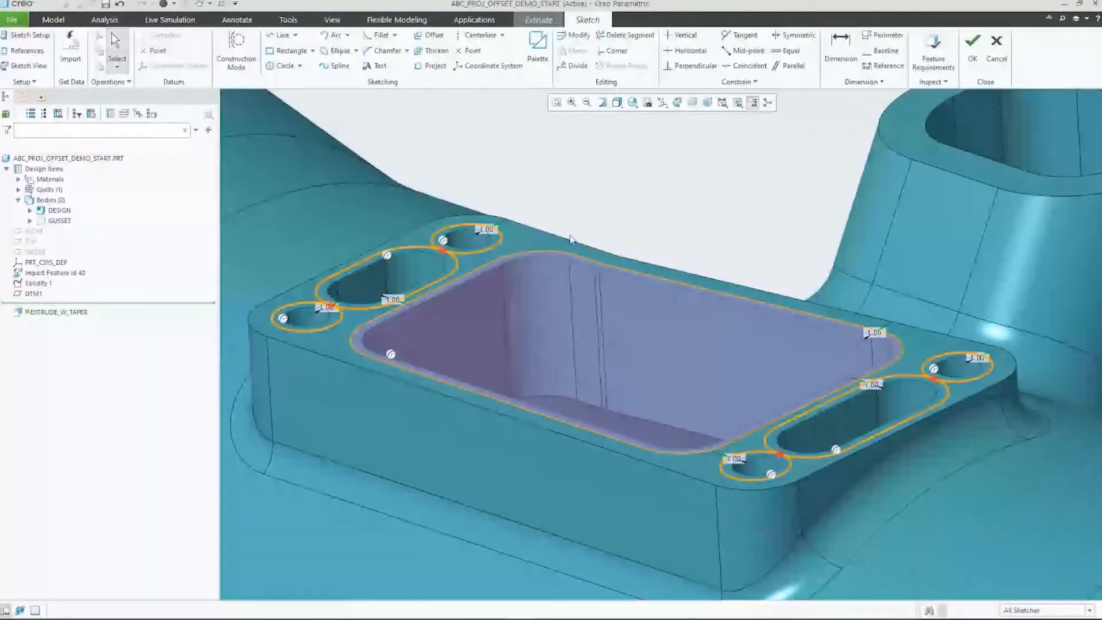
Step: Delete the offset loop around the flange slot farthest from the tapered boss
left_click(427, 286)
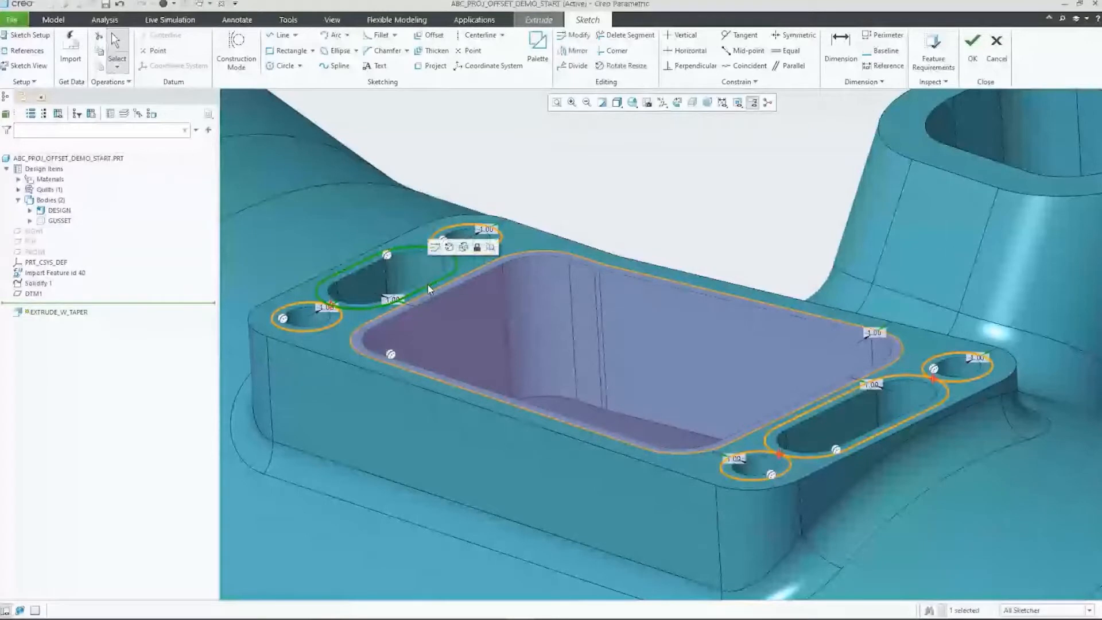
key("Delete")
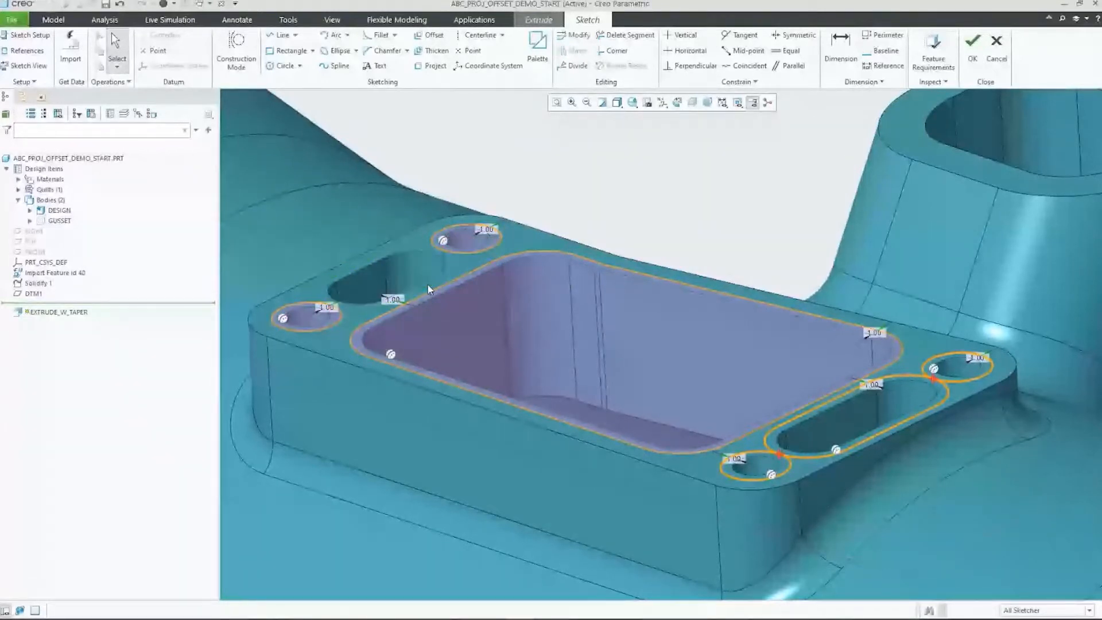
Step: Replace the remaining slot's Complete Loop sketch reference with the flange face's outer edge loop, and update the sketch
left_click(32, 52)
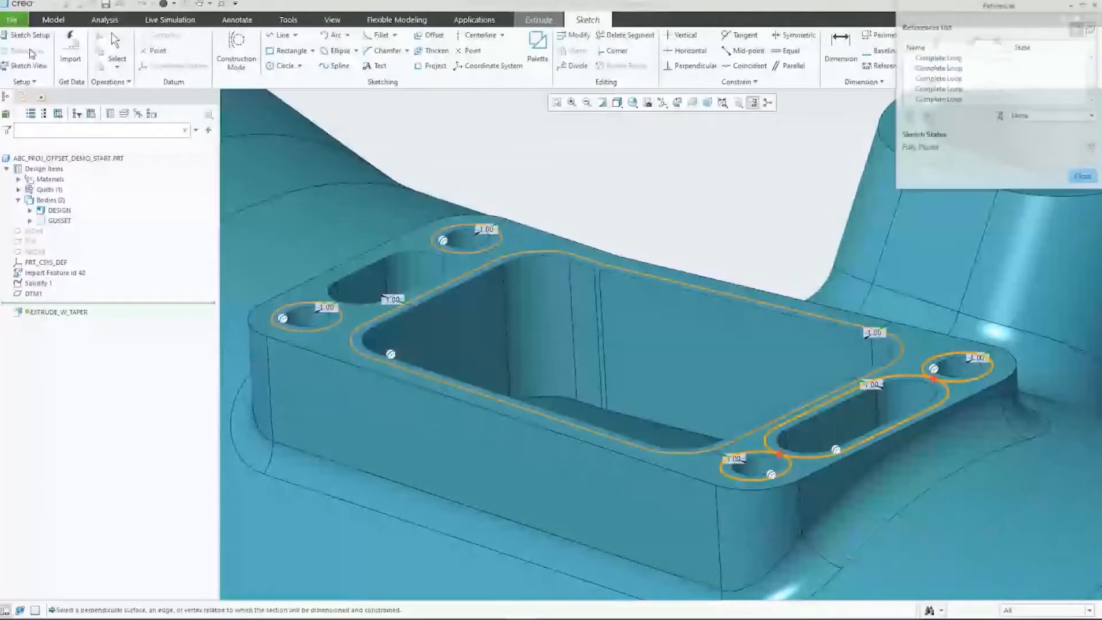
left_click(936, 79)
left_click(938, 89)
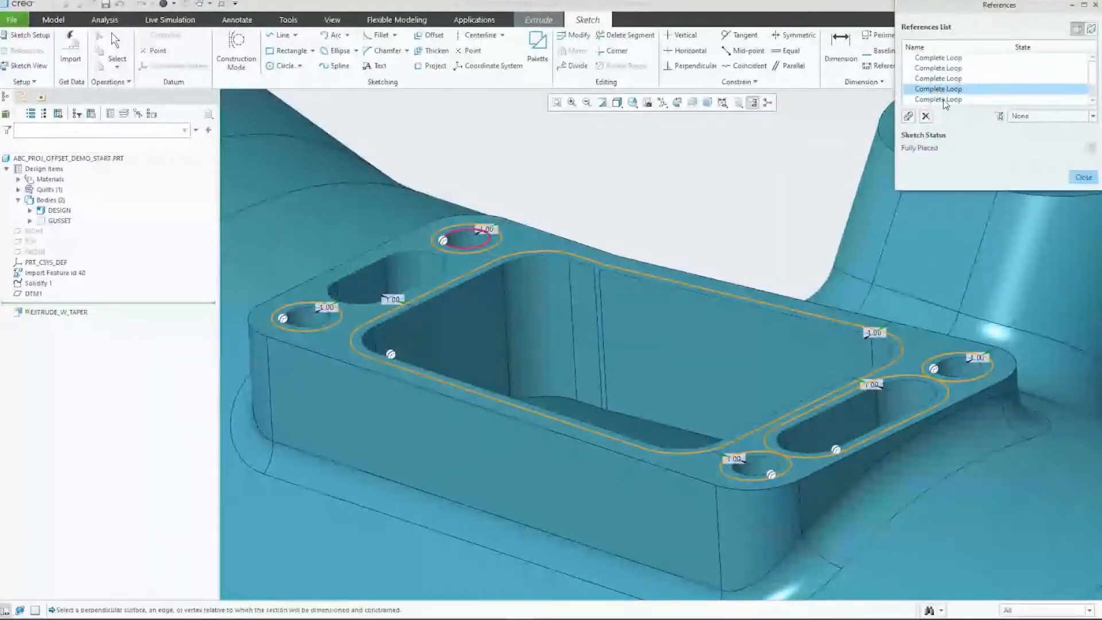
left_click(943, 100)
scroll(944, 98, "down", 1)
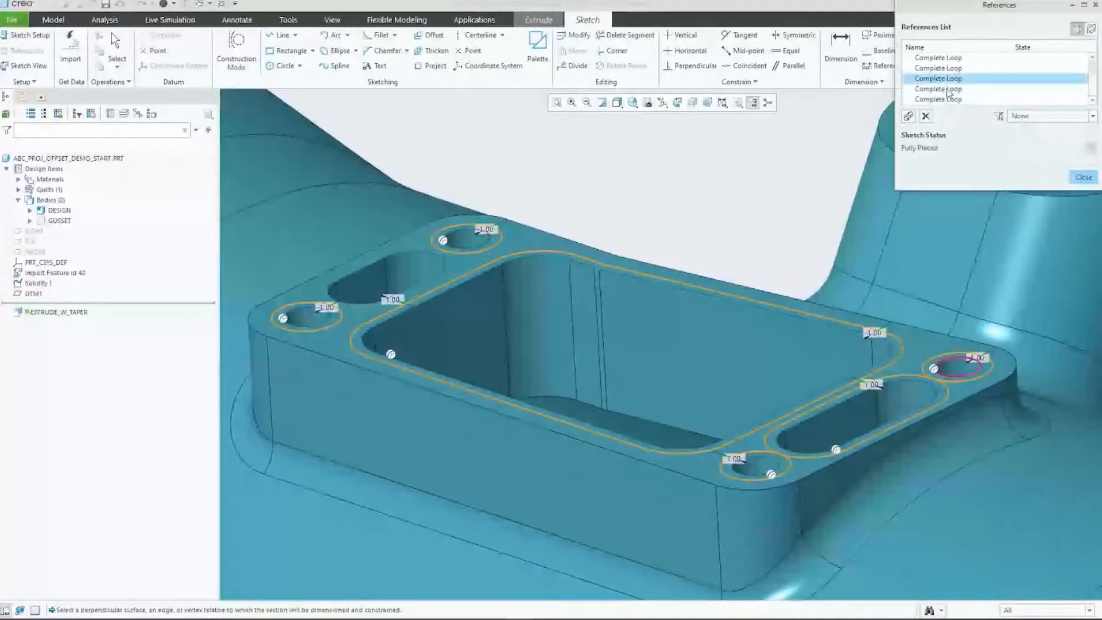
left_click(946, 90)
left_click(948, 101)
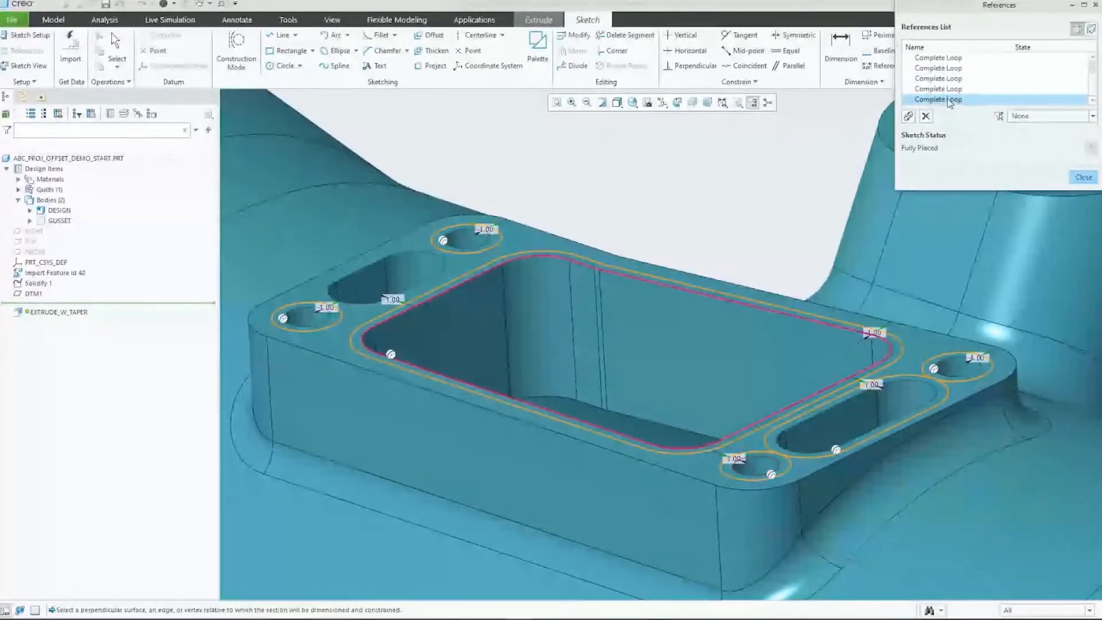
left_click(959, 69)
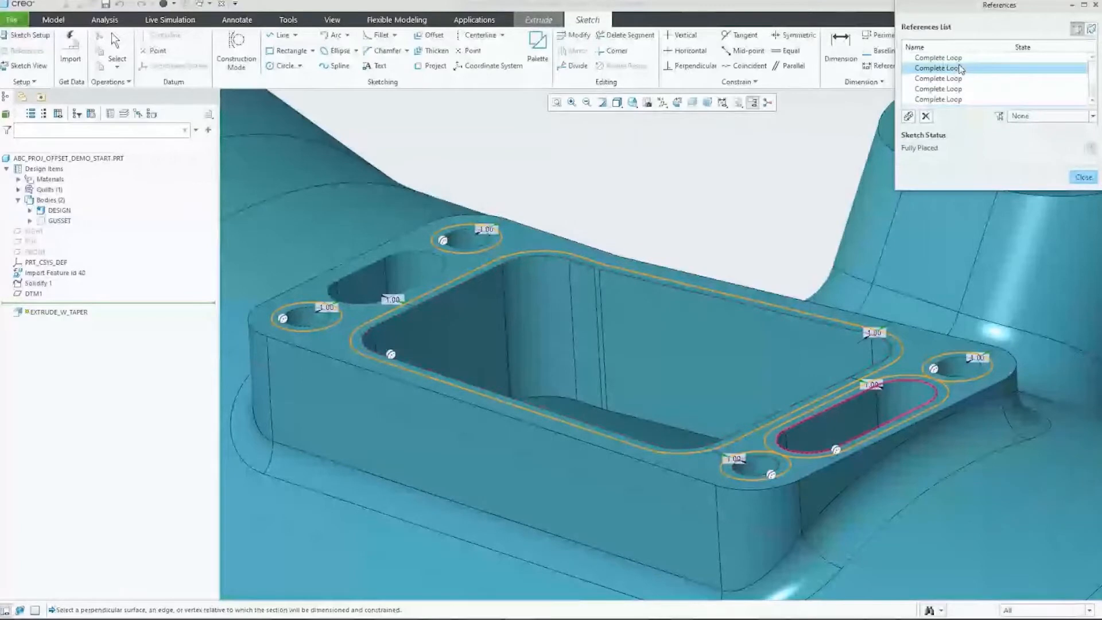
left_click(908, 115)
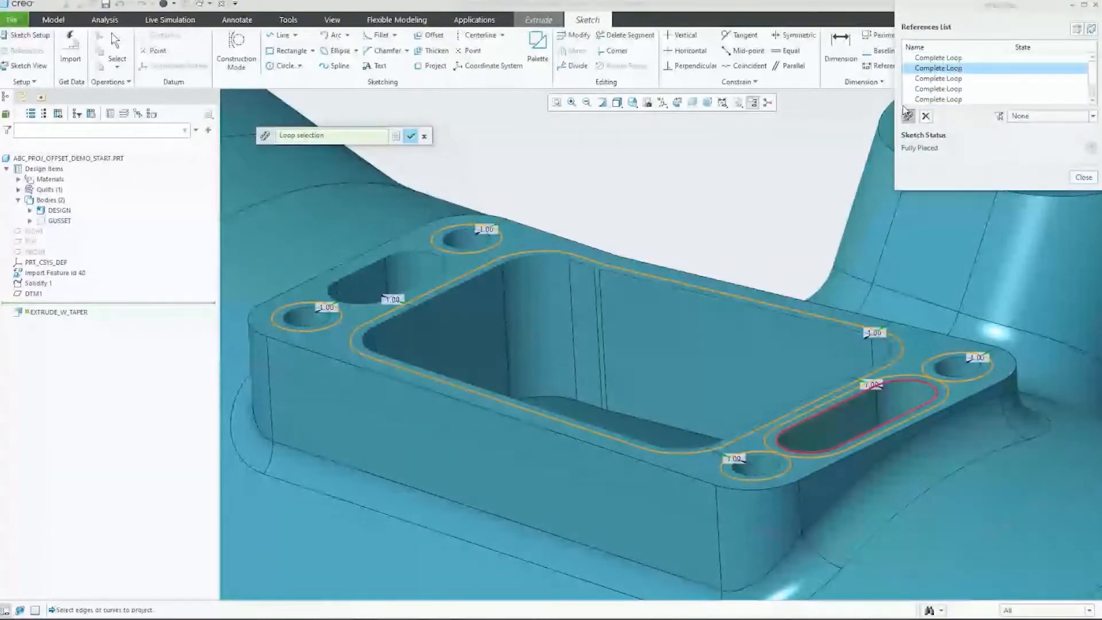
left_click(421, 242)
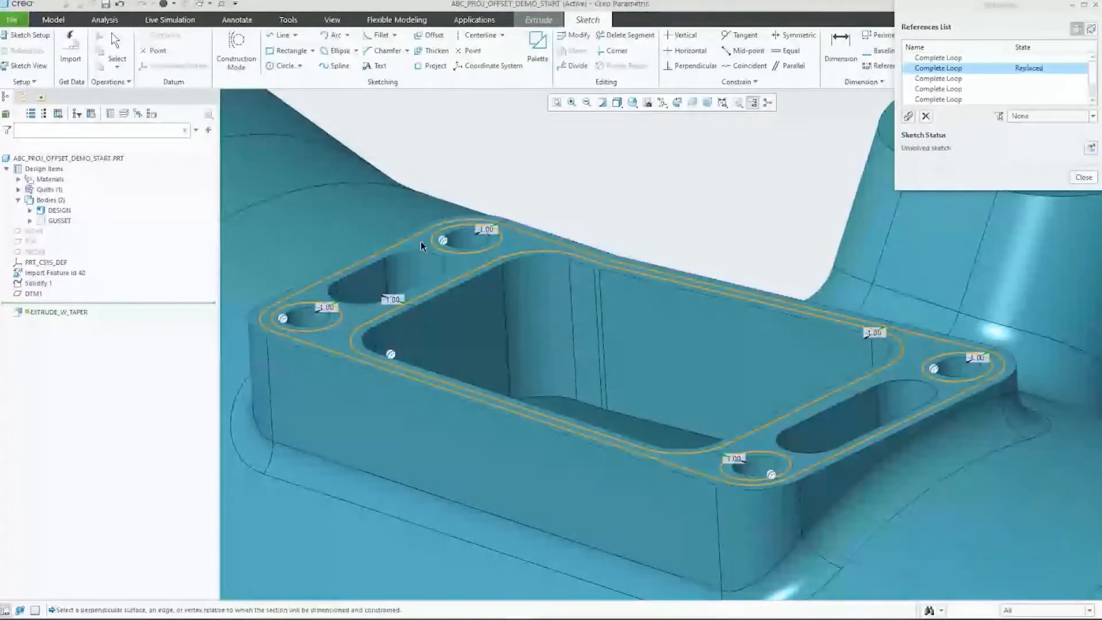
left_click(1090, 149)
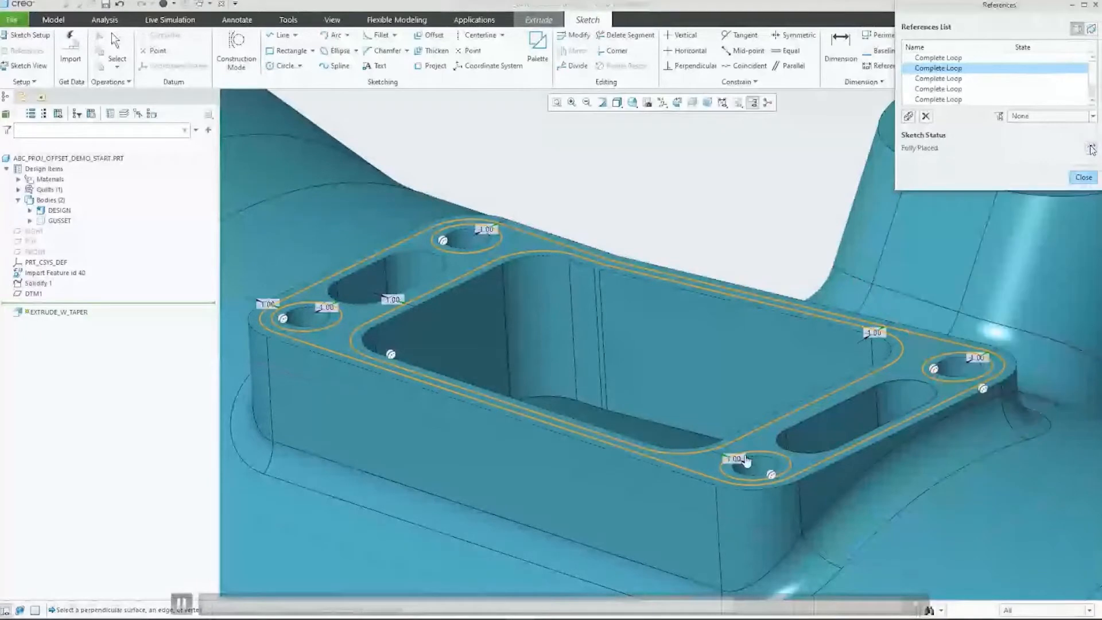
left_click(1083, 177)
Step: Finish the flange sketch and complete the EXTRUDE_W_TAPER cut
right_click(656, 204)
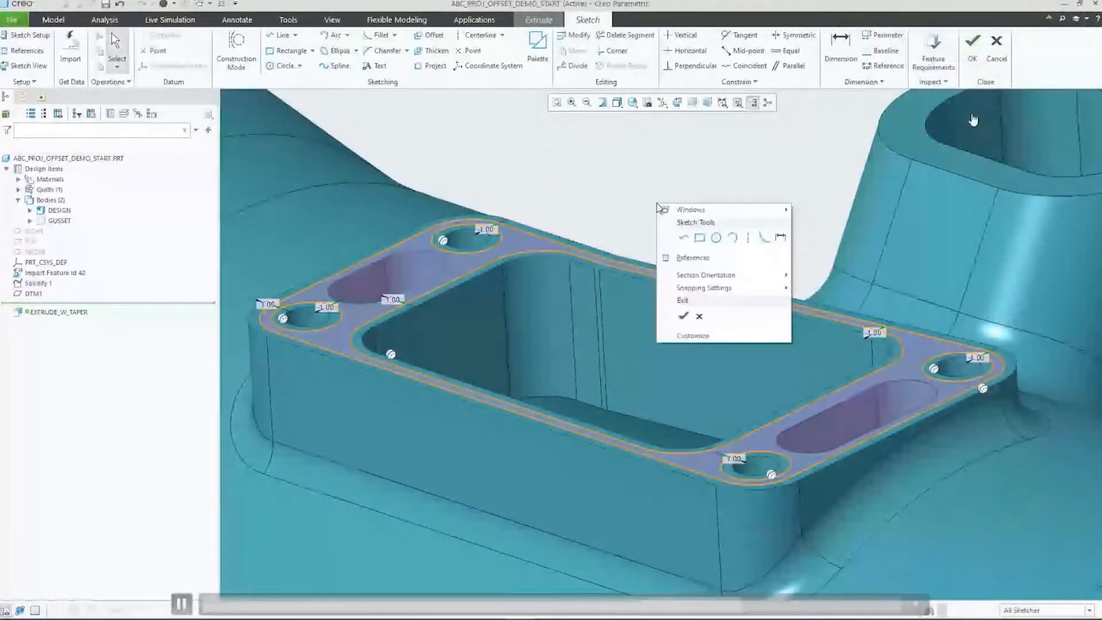
left_click(682, 317)
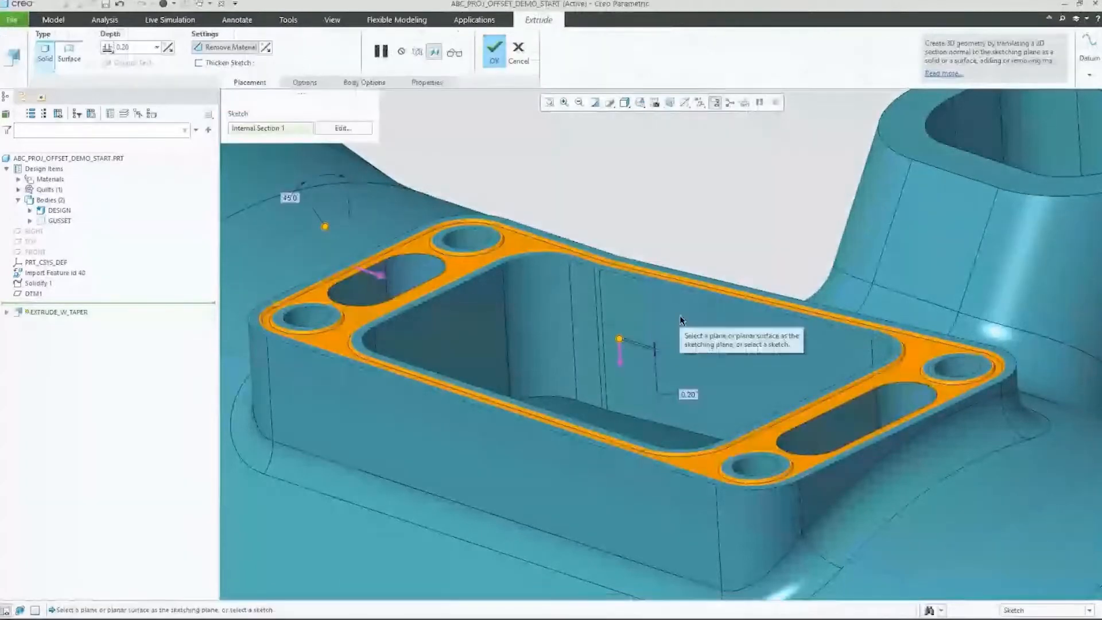
middle_click(680, 317)
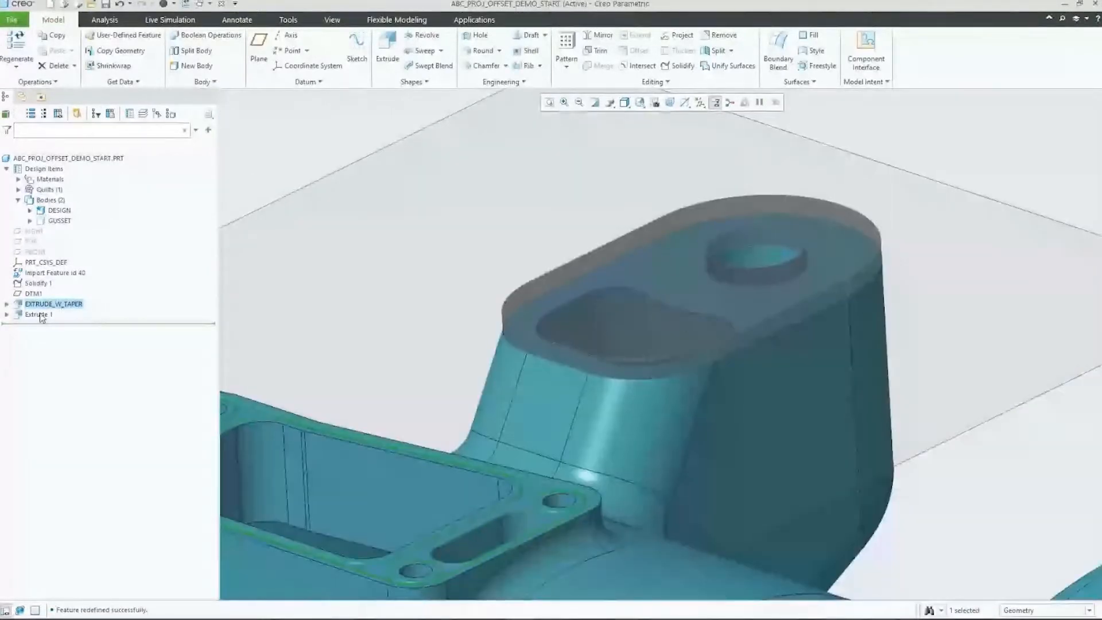
Step: Edit the references of Extrude 1, replacing the round hole's edge with an edge of the neighbouring pocket on the boss's top face
left_click(39, 315)
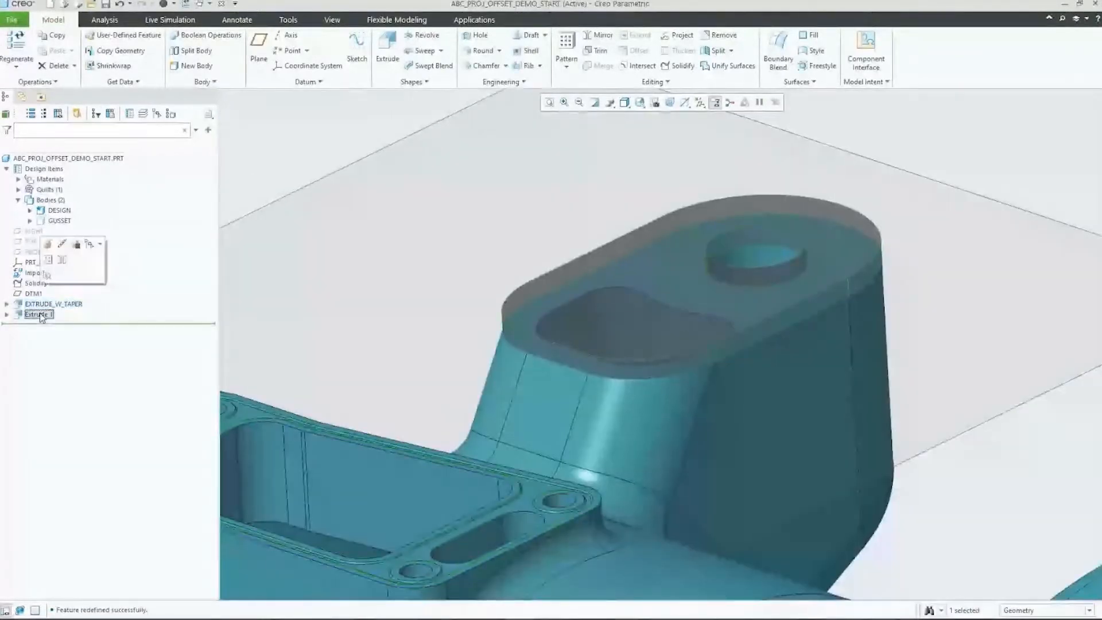
left_click(50, 275)
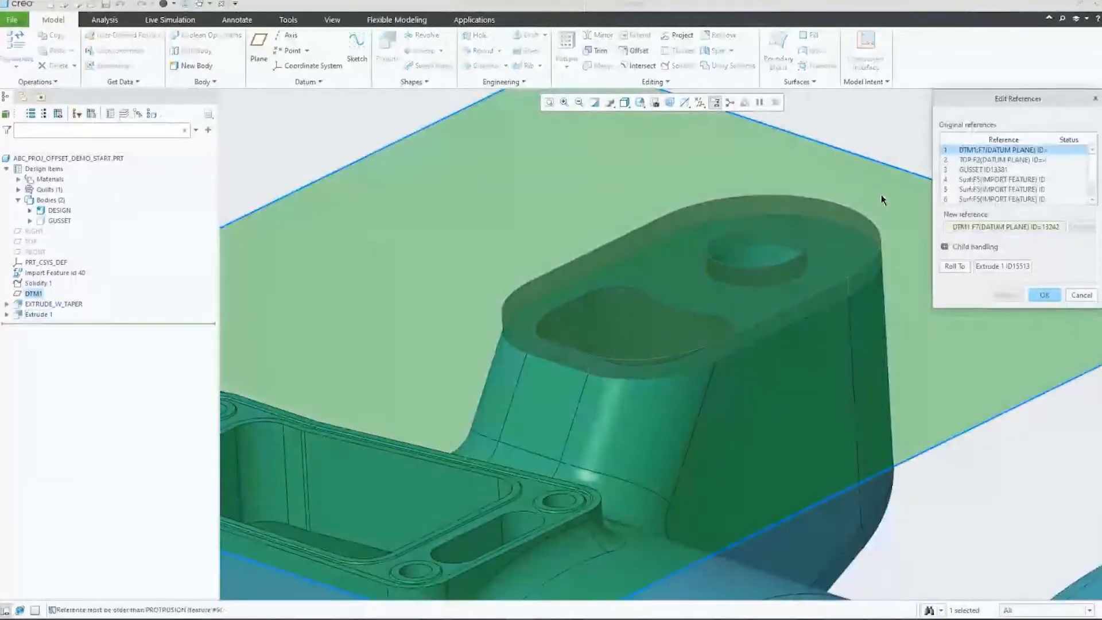
scroll(1044, 184, "down", 1)
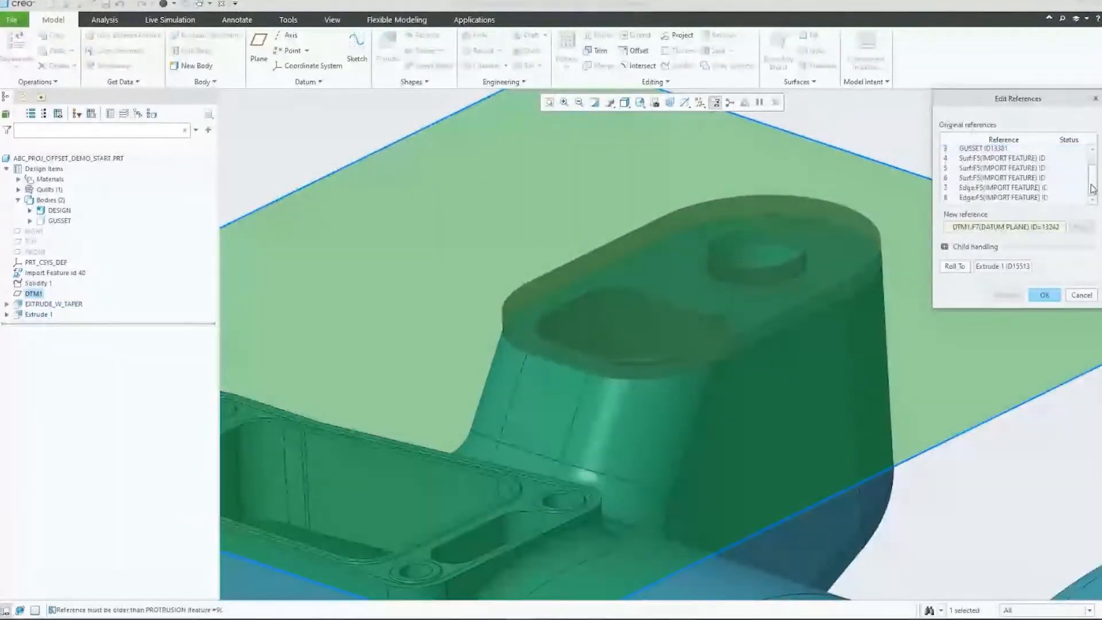
left_click(1033, 190)
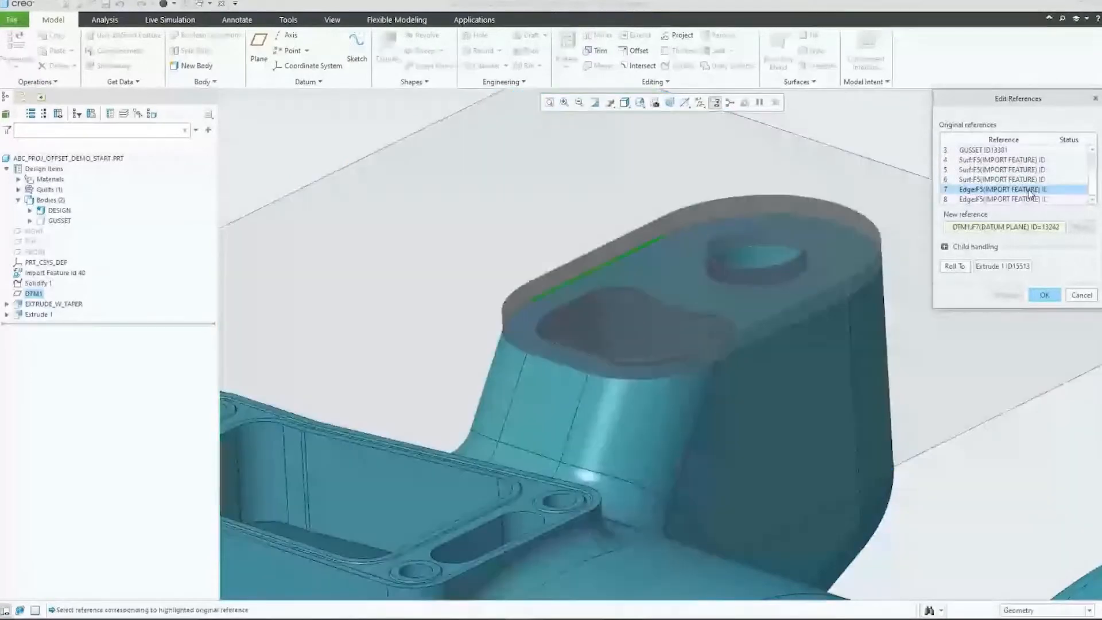
left_click(1010, 199)
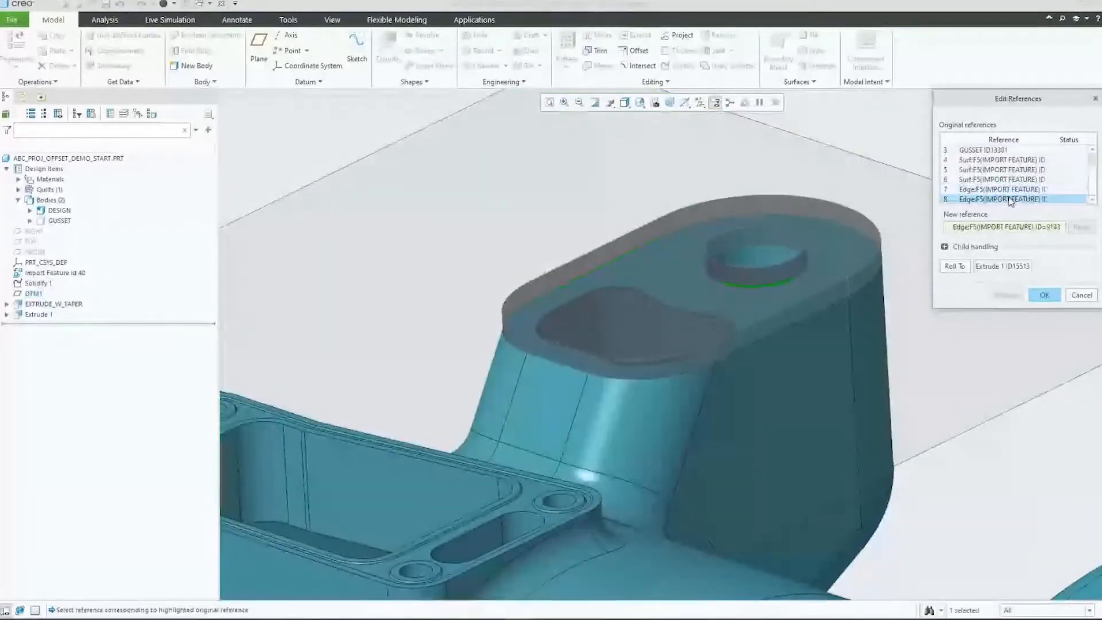
left_click(978, 229)
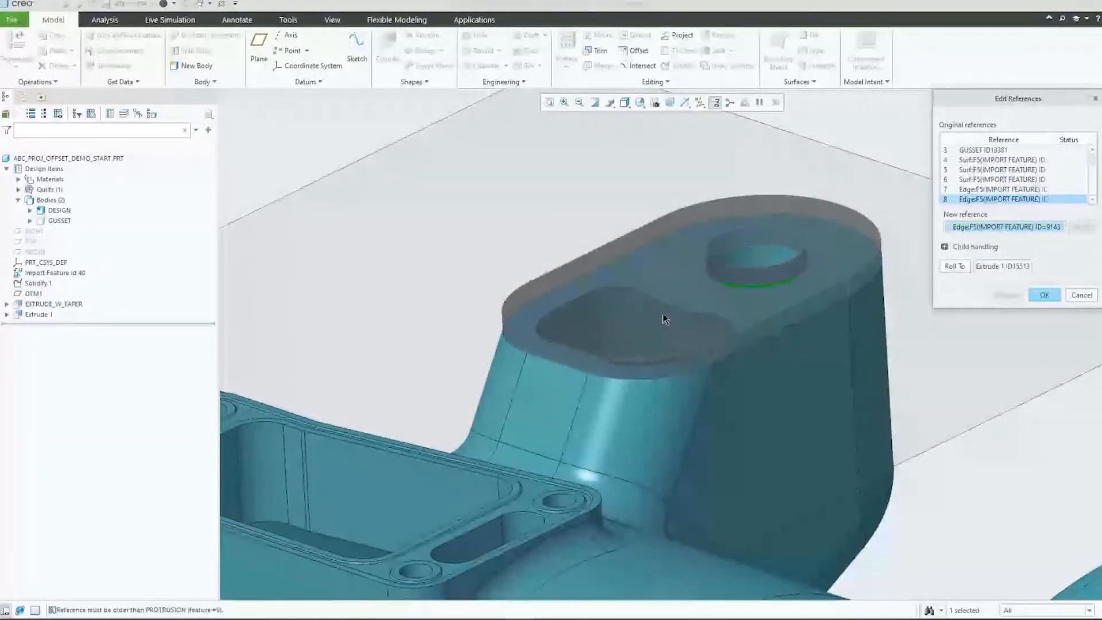
left_click(670, 310)
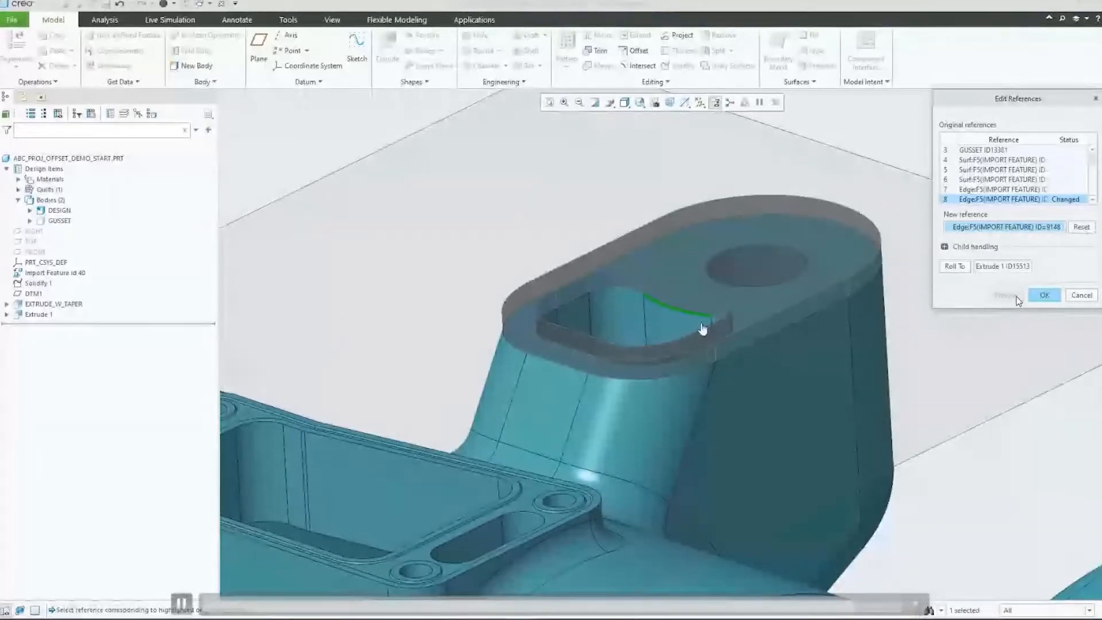
left_click(1044, 295)
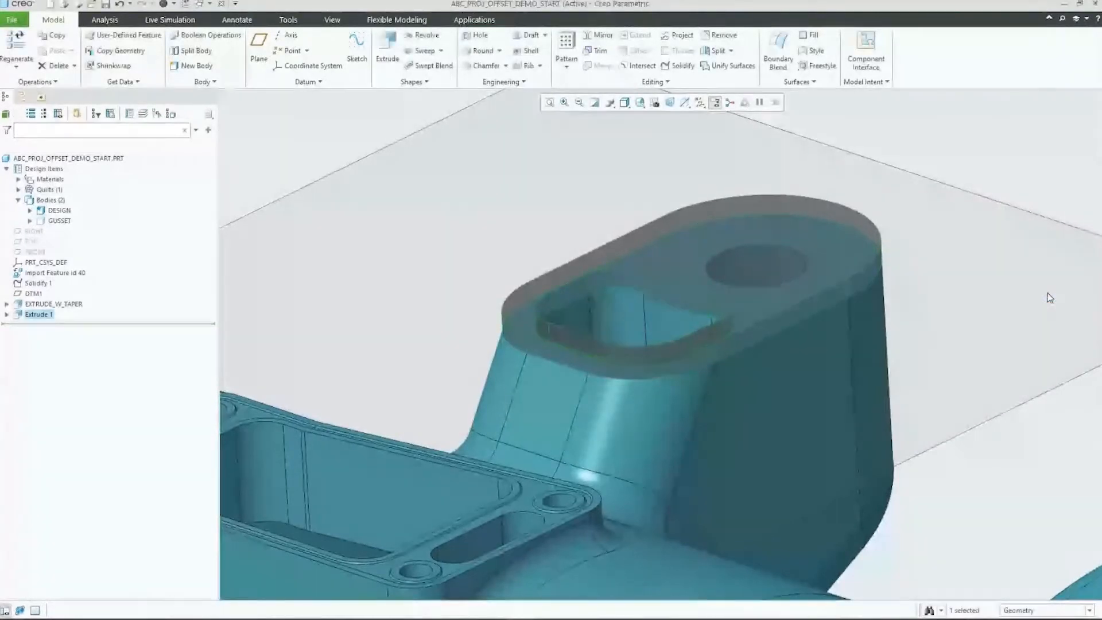
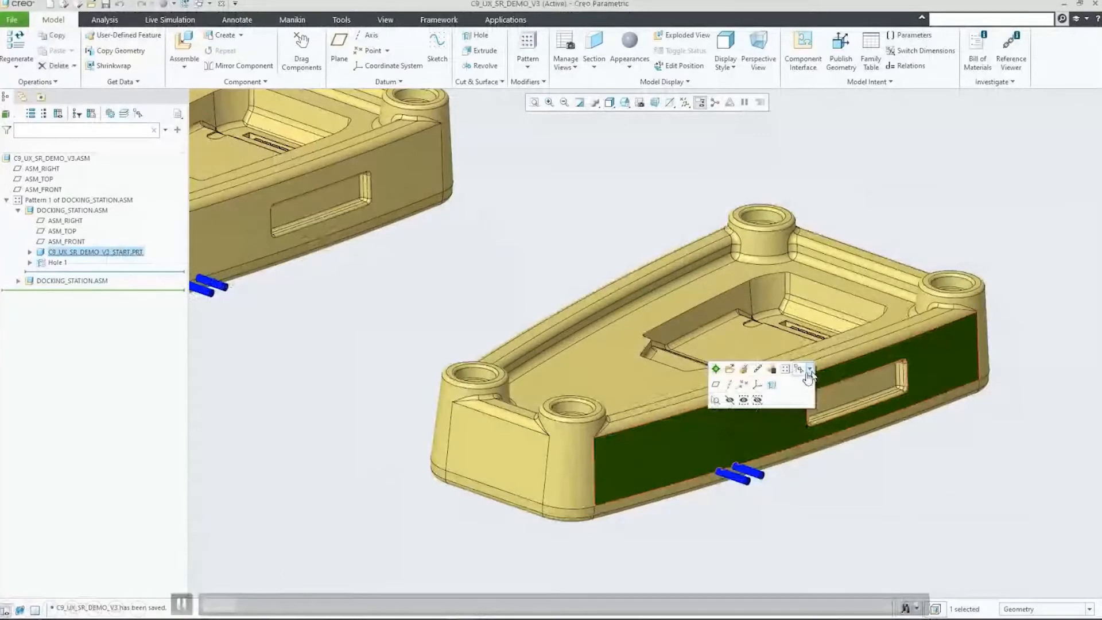
Step: Open the Select Related list for the housing's slotted side face, pin it, and dock it above the Design Tree
left_click(809, 371)
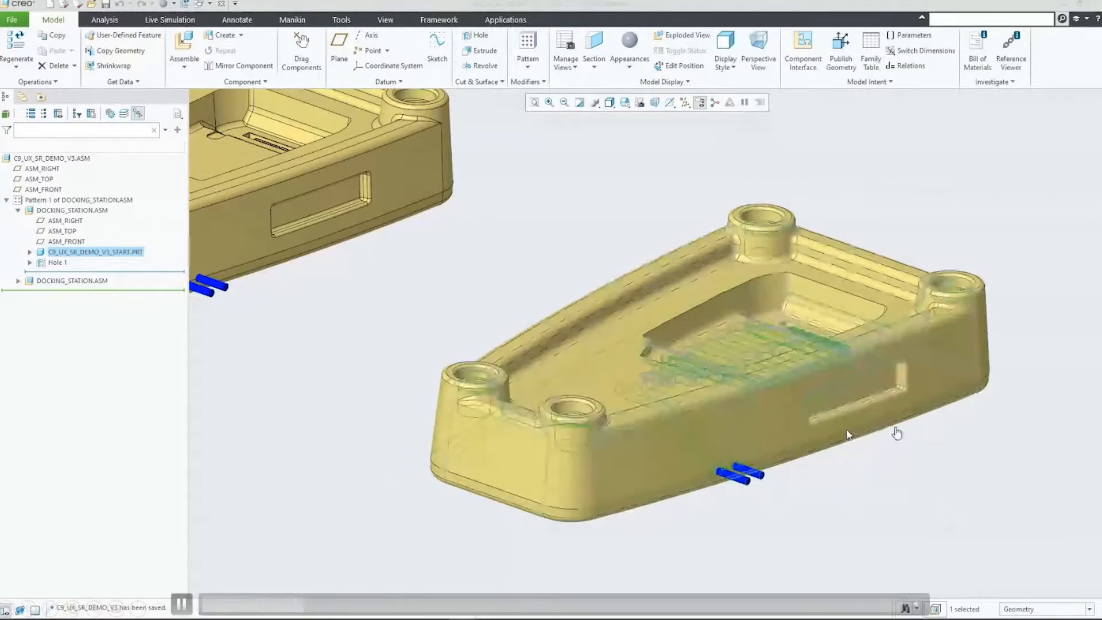
left_click(849, 412)
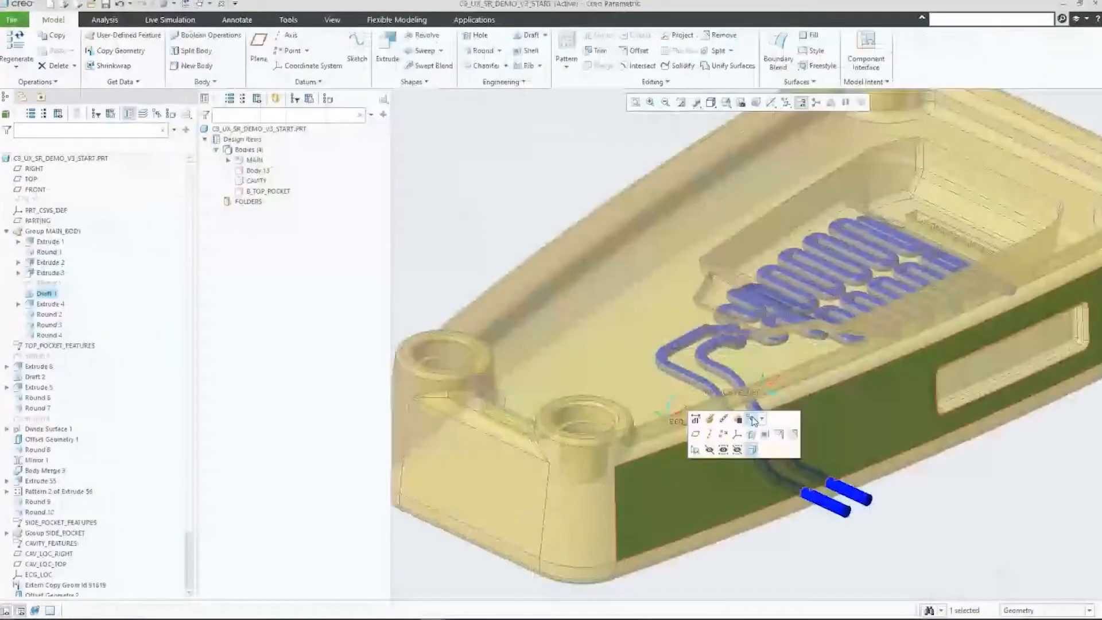
left_click(761, 419)
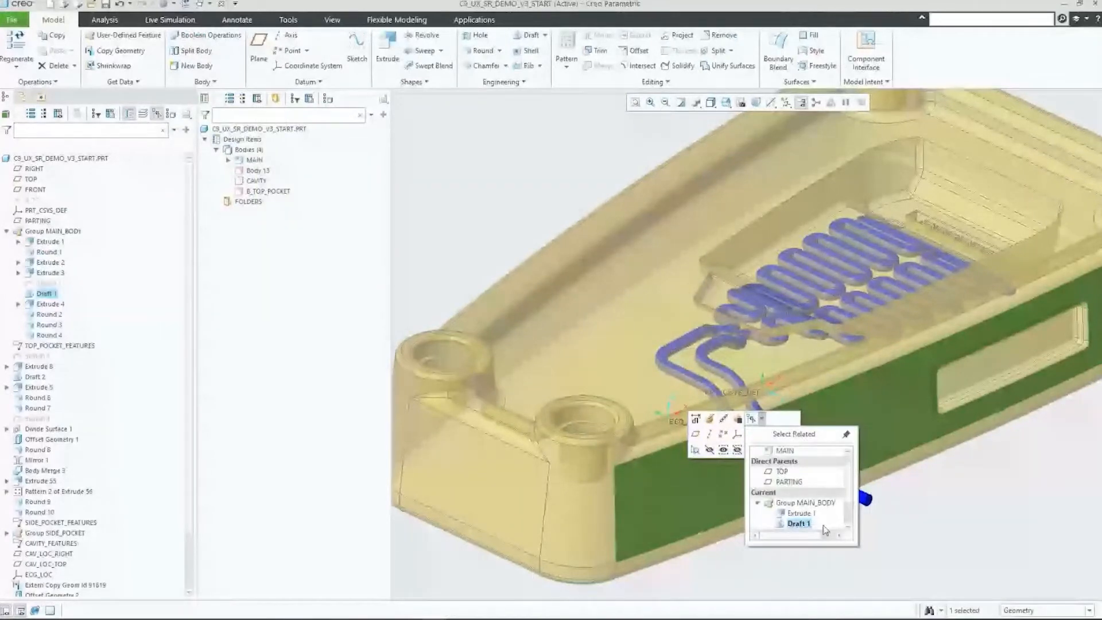
scroll(825, 529, "up", 1)
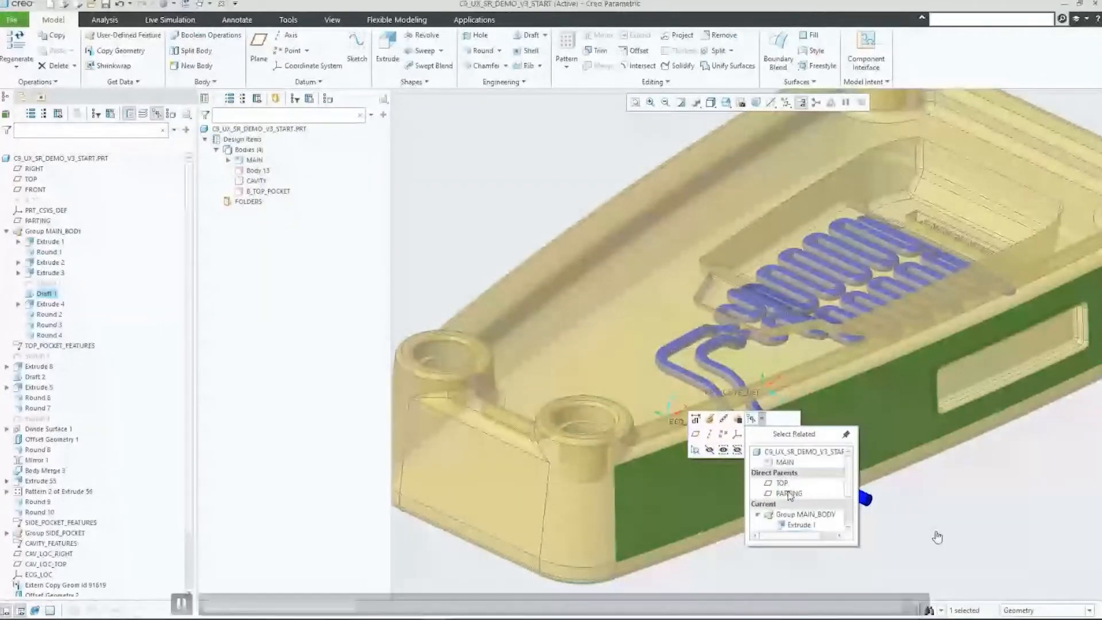
left_click(846, 434)
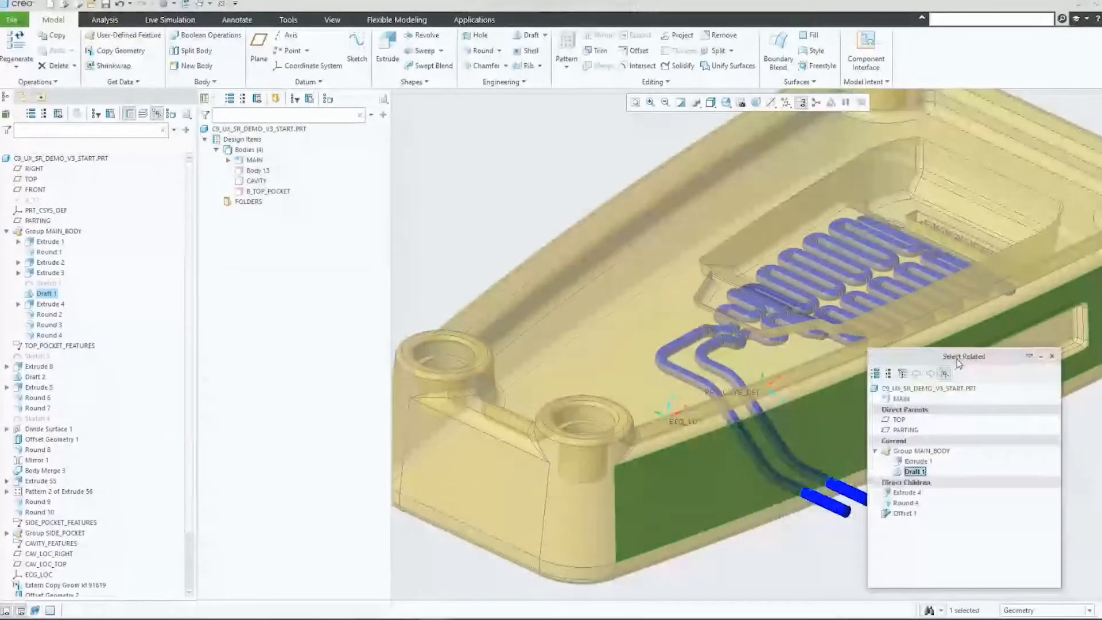
left_click_drag(957, 363, 243, 112)
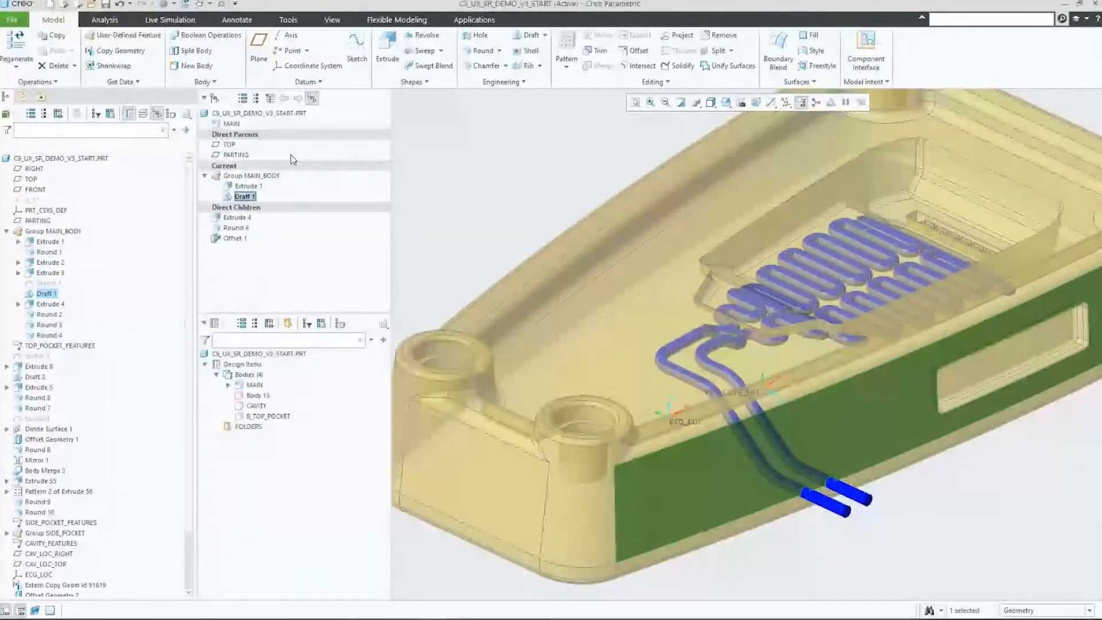
Step: Toggle the docked Select Related pane off and on again, and collapse and re-expand it
left_click(309, 99)
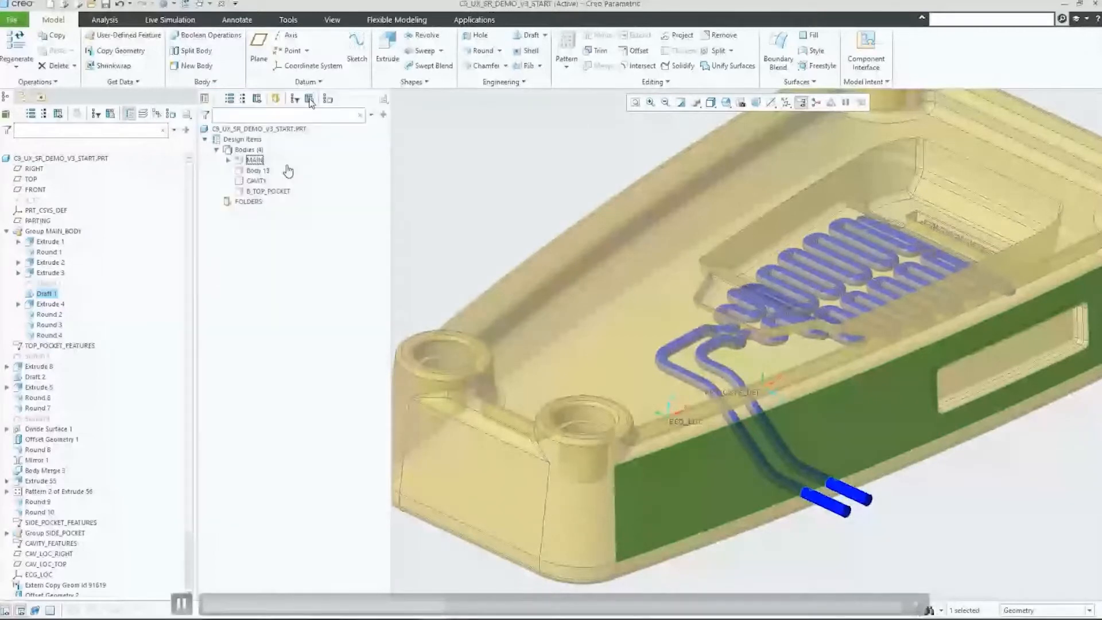
left_click(310, 99)
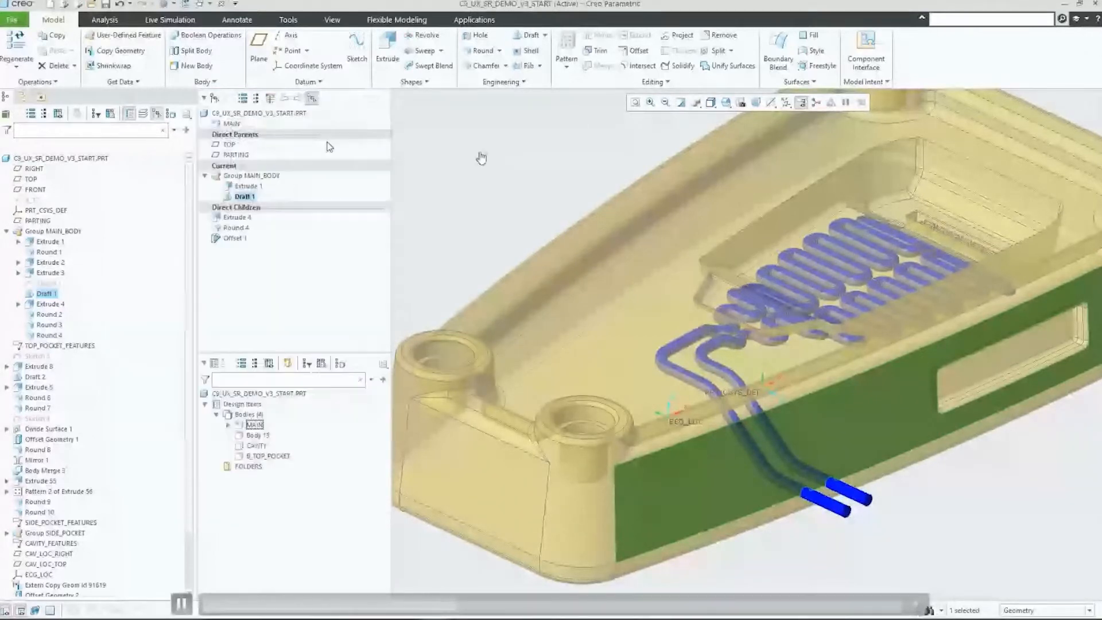
left_click(212, 100)
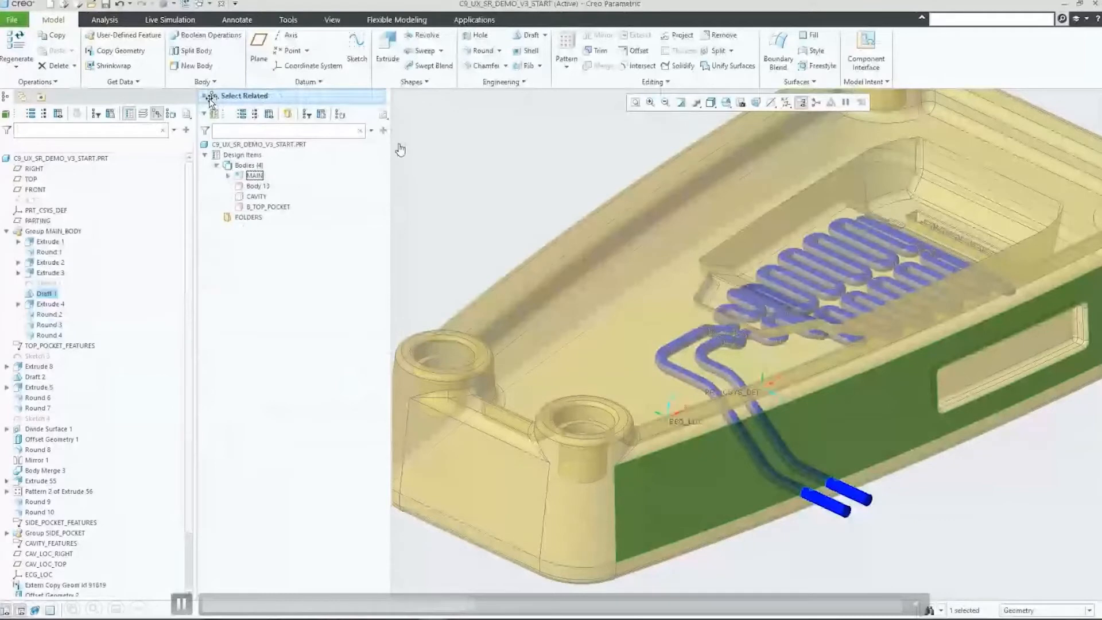
left_click(212, 98)
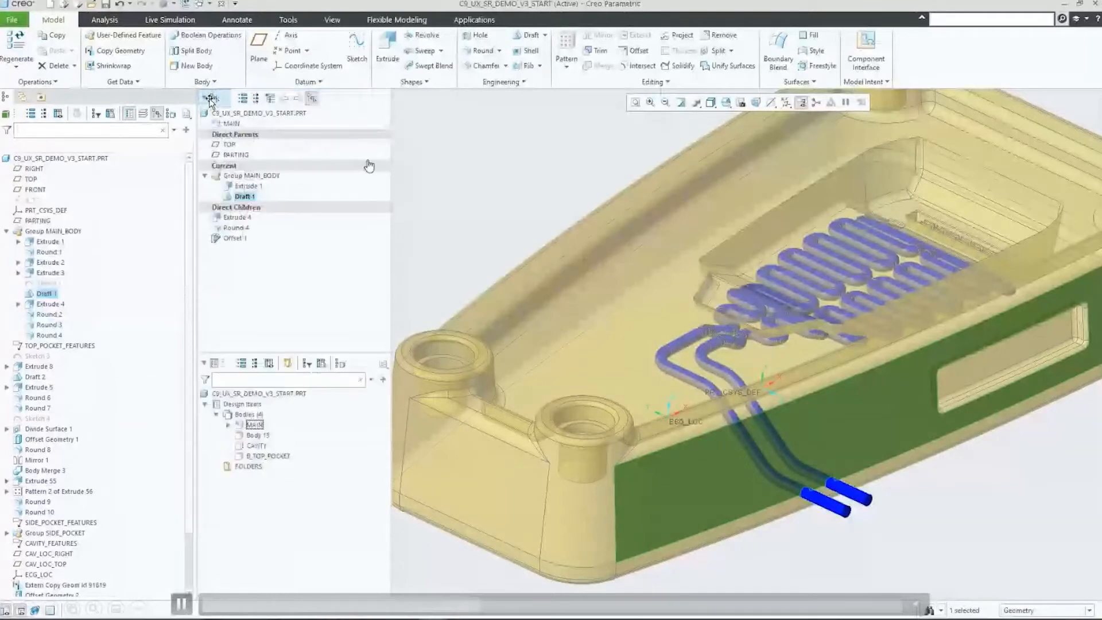
Step: Pick the body B_TOP_POCKET from the pocket face's direct parents and isolate it in insert mode
left_click(556, 382)
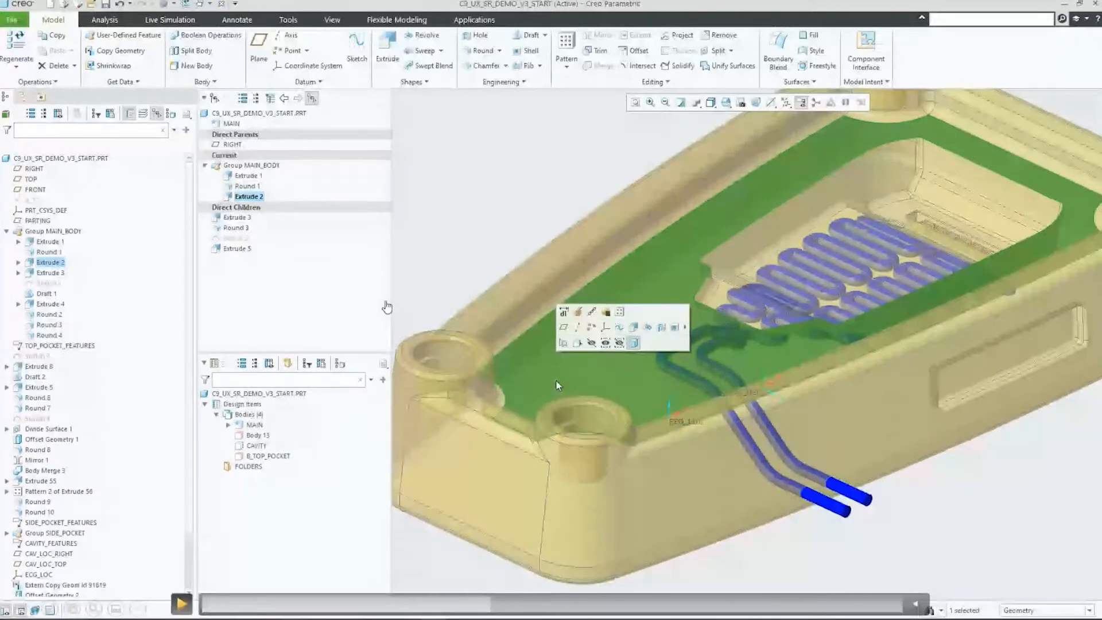
left_click(182, 603)
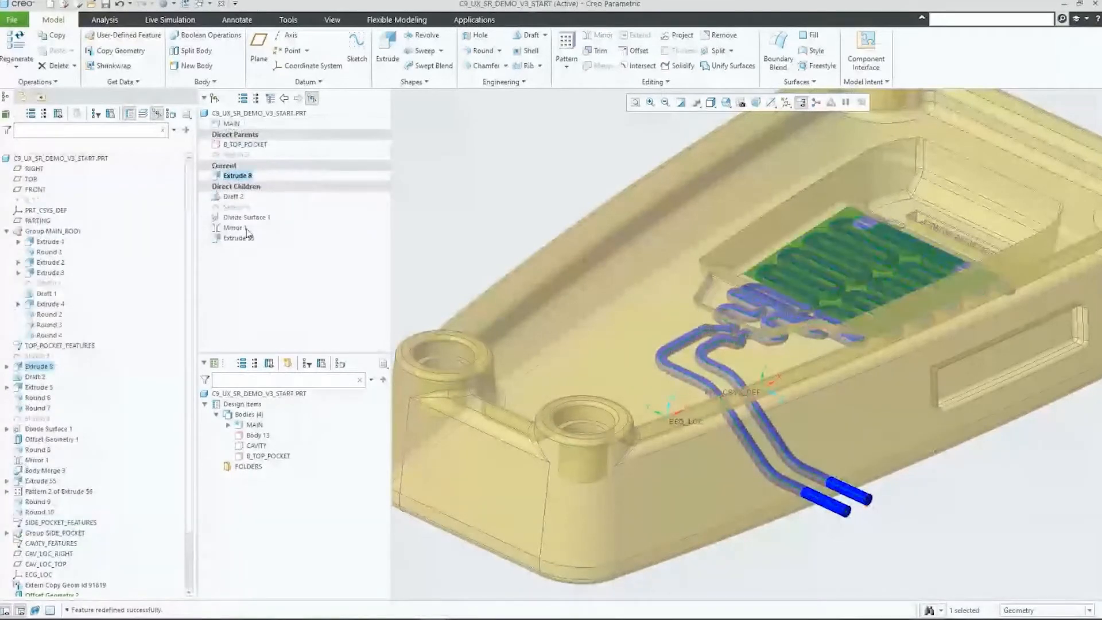
left_click(244, 146)
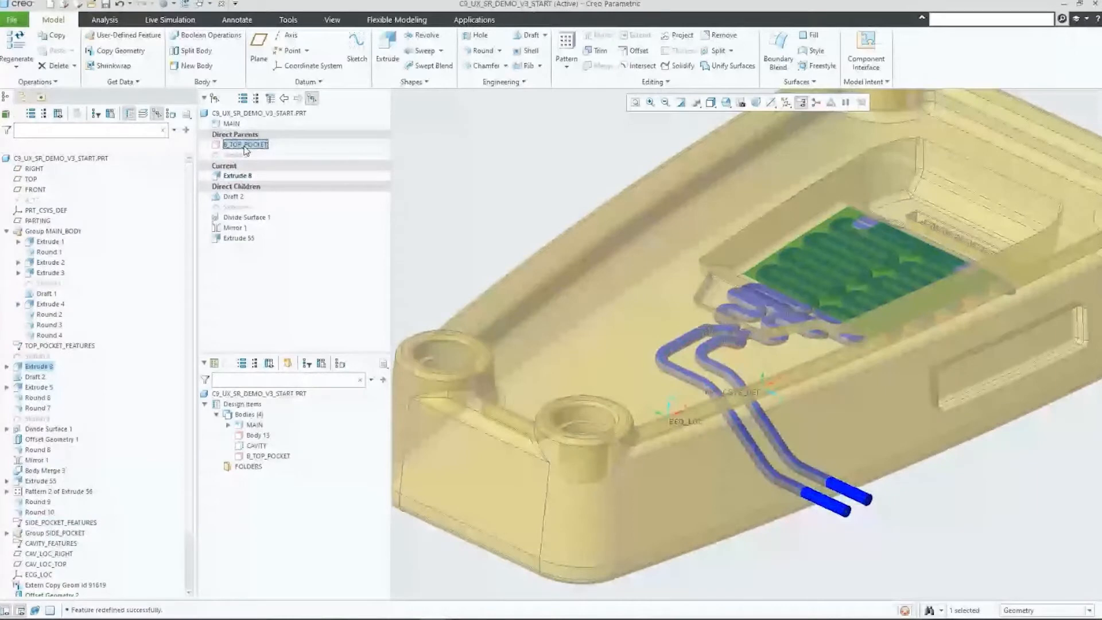
left_click(267, 96)
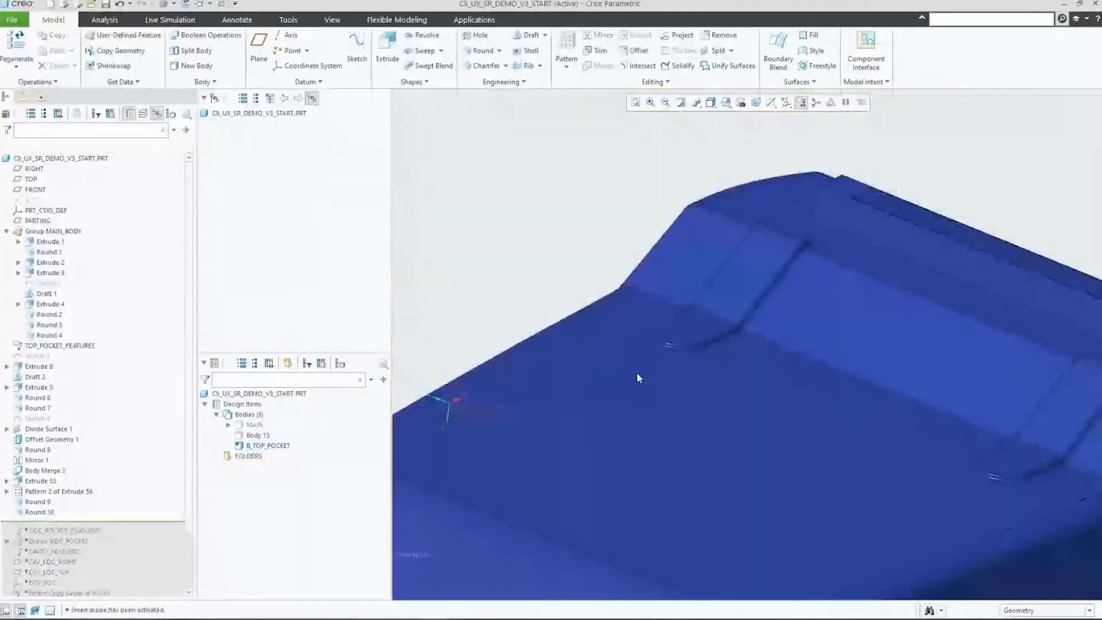
Step: Examine the isolated pocket's feature relations, from its large flat face through Divide Surface 1 and Offset Geometry 1 to Sketch 4
left_click(638, 378)
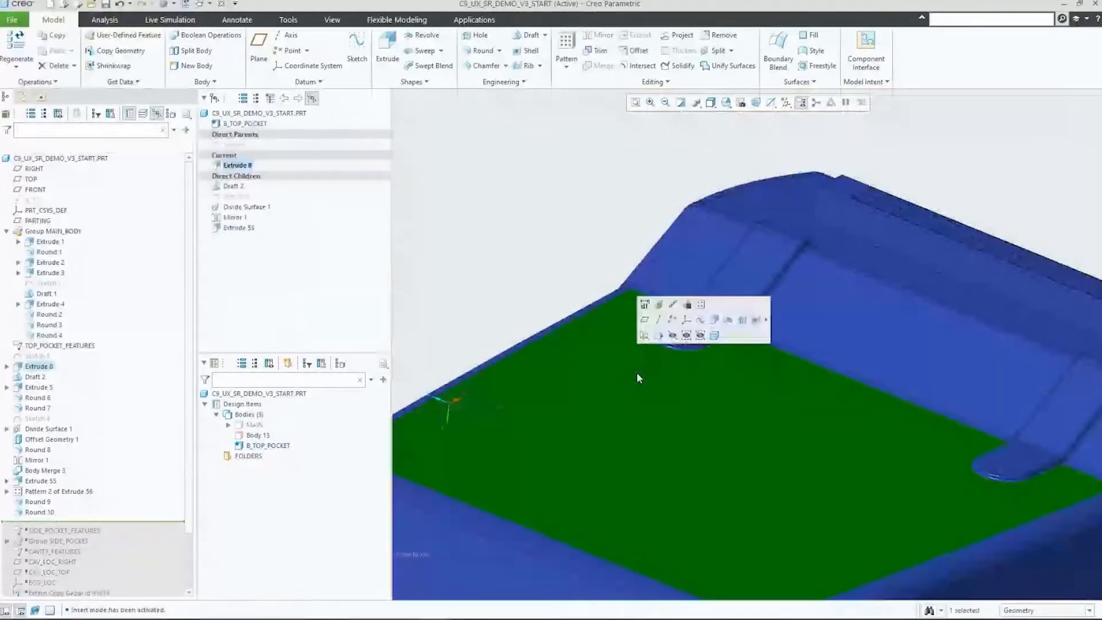
left_click(236, 195)
left_click(247, 207)
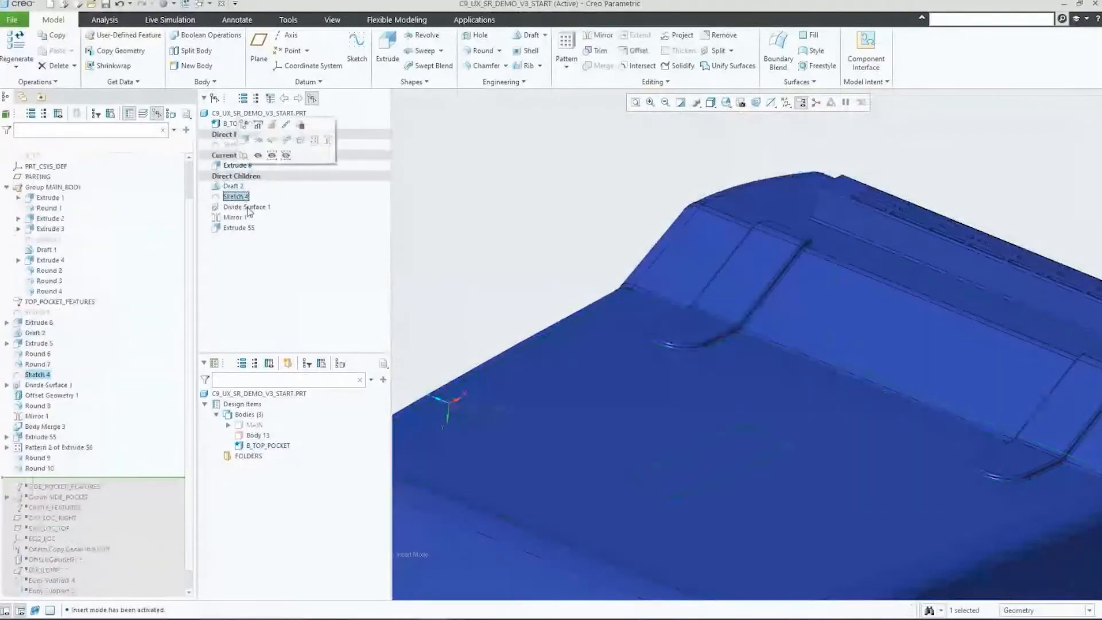
left_click(696, 330)
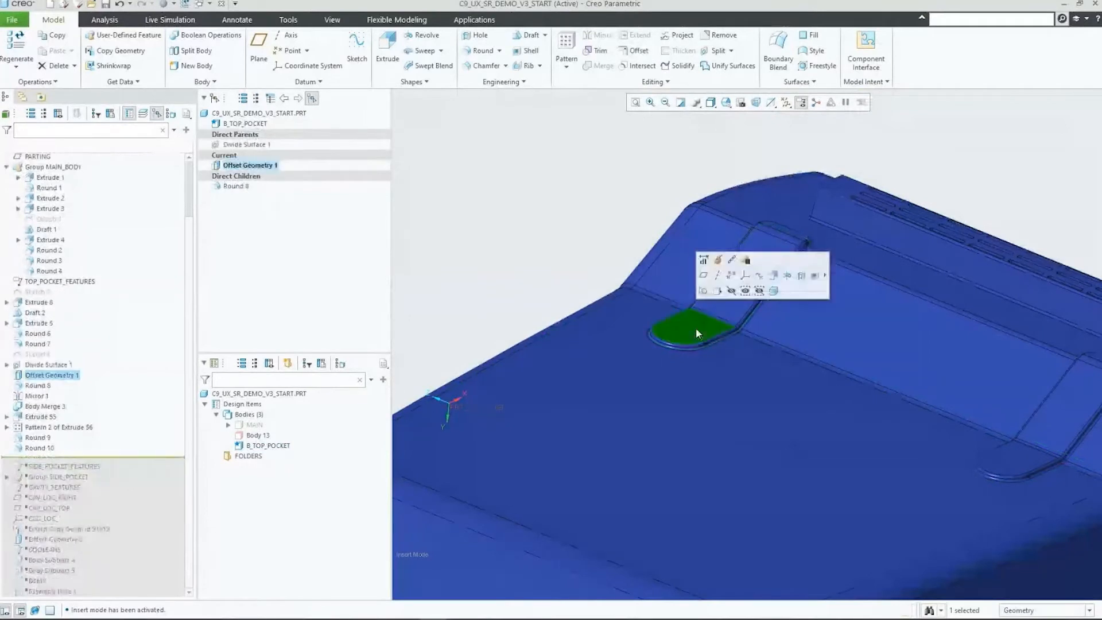
left_click(251, 145)
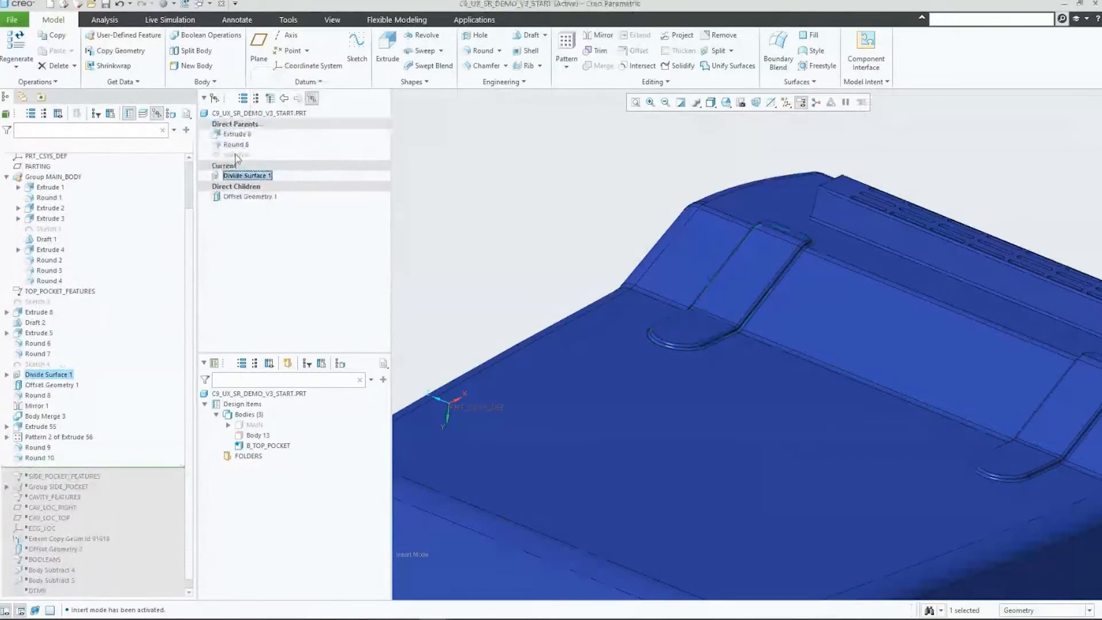
left_click(235, 154)
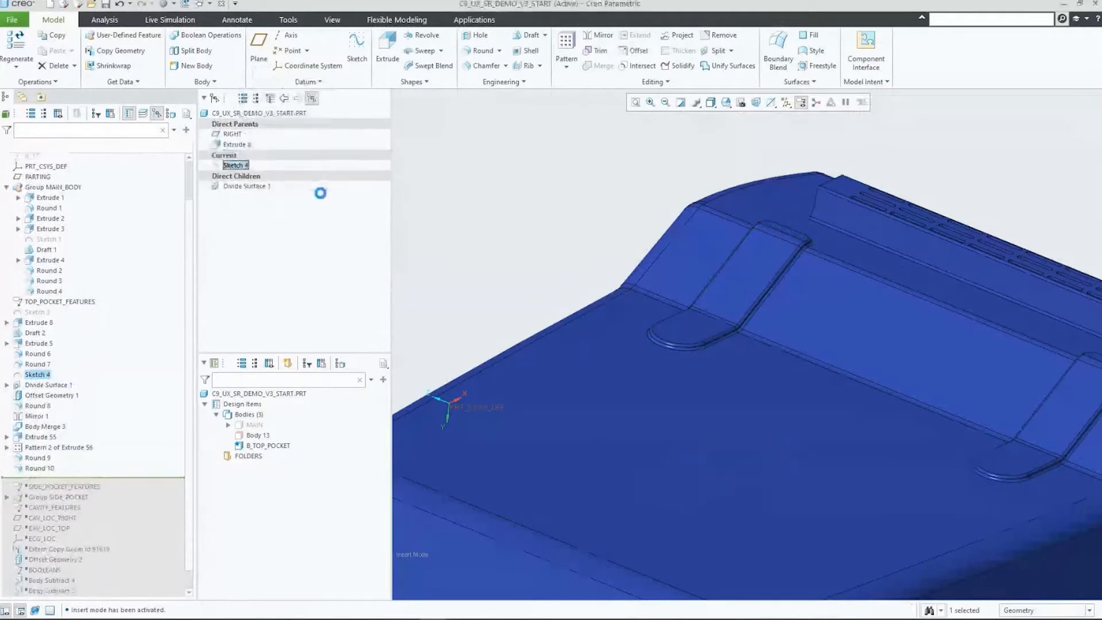
Step: Return to Offset Geometry 1 in the selection history and compare its relations with the expanded parent and child listing
left_click(284, 98)
left_click(284, 99)
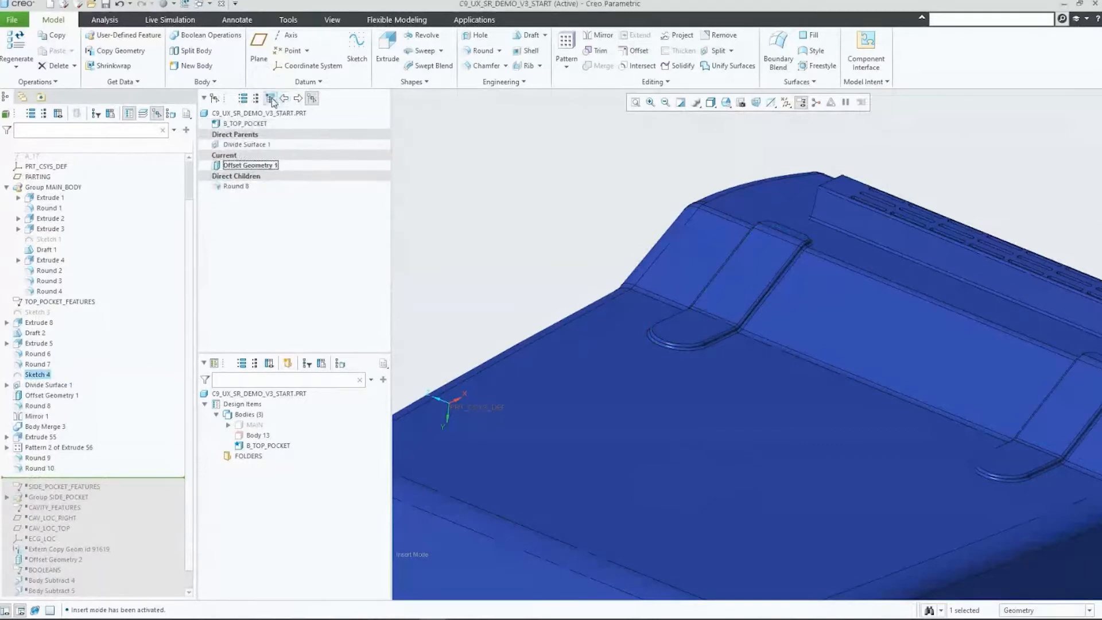
left_click(271, 100)
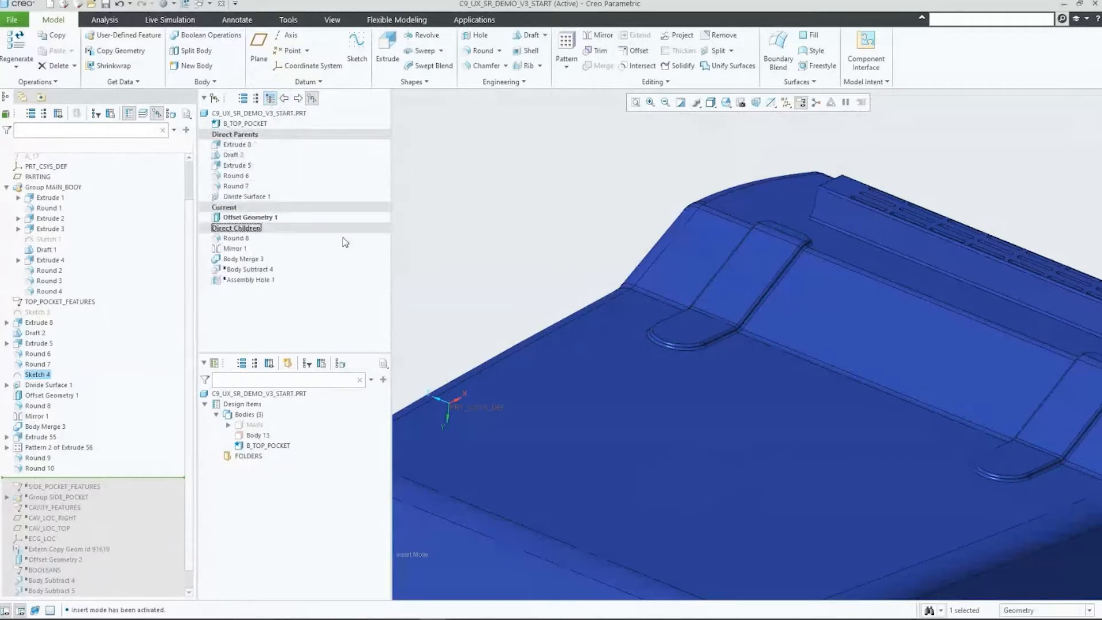
left_click(267, 101)
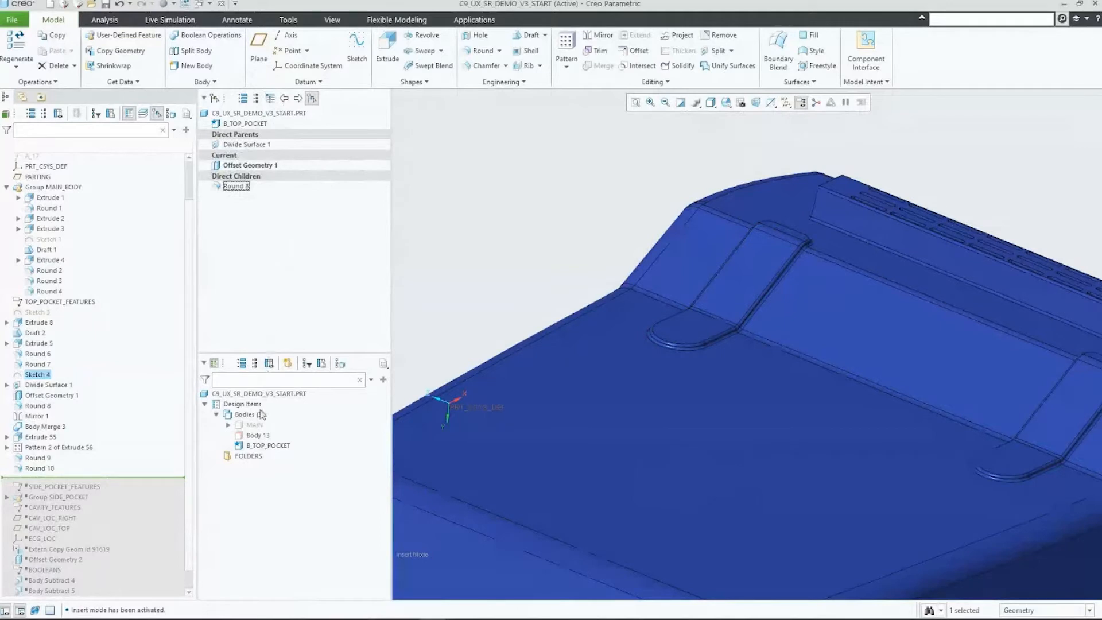
Step: Show the MAIN body again and cancel insert mode to restore the full housing
left_click(256, 425)
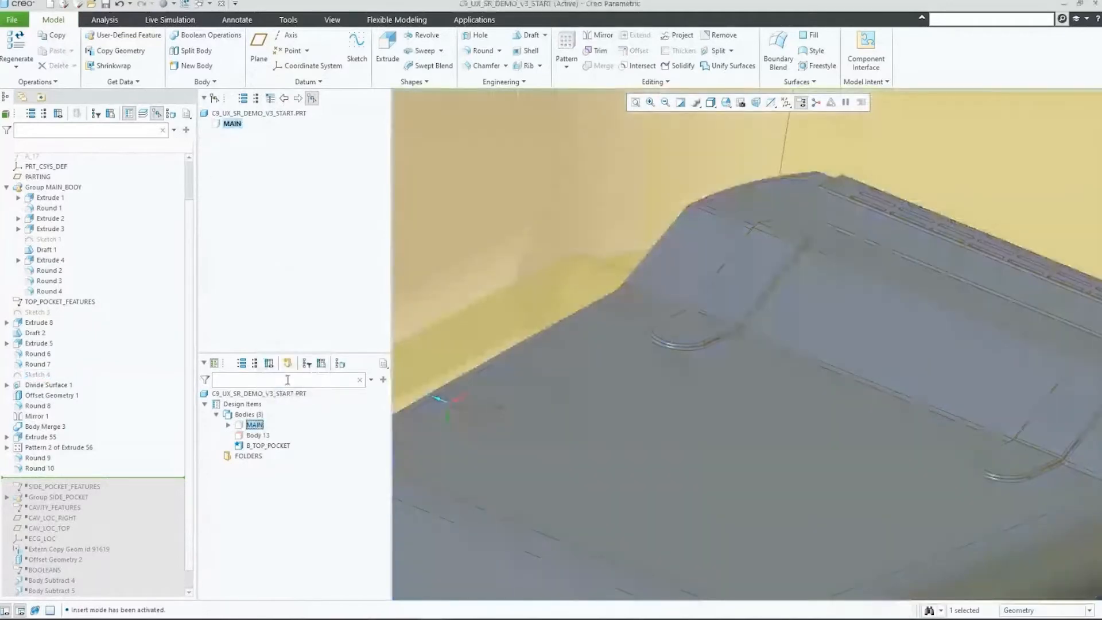
right_click(354, 411)
left_click(378, 419)
key("Return")
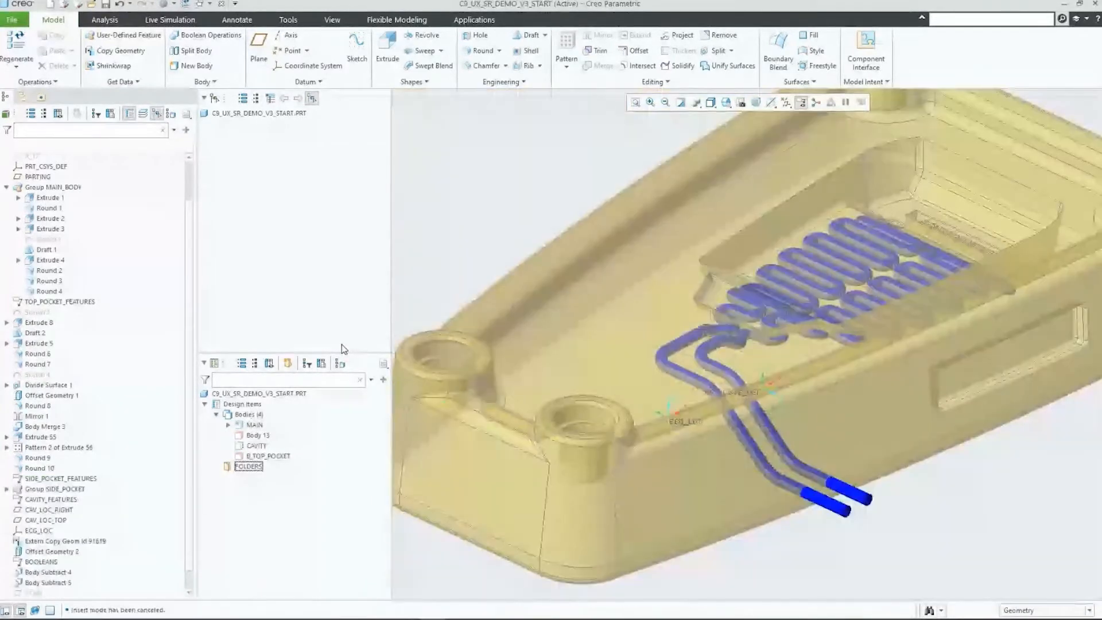
left_click(876, 279)
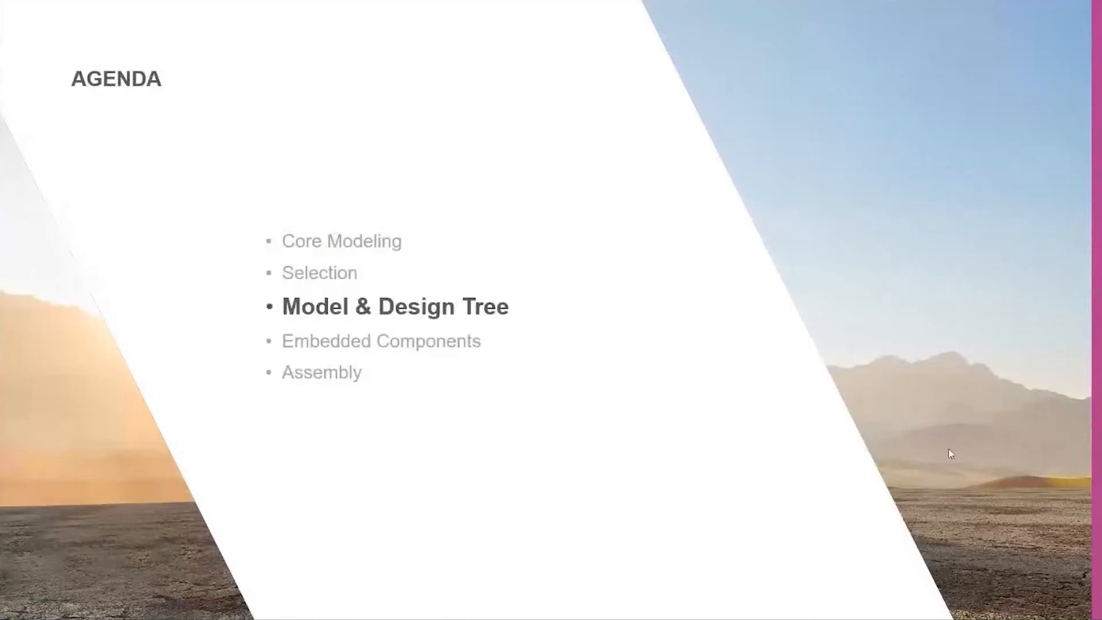
left_click(31, 612)
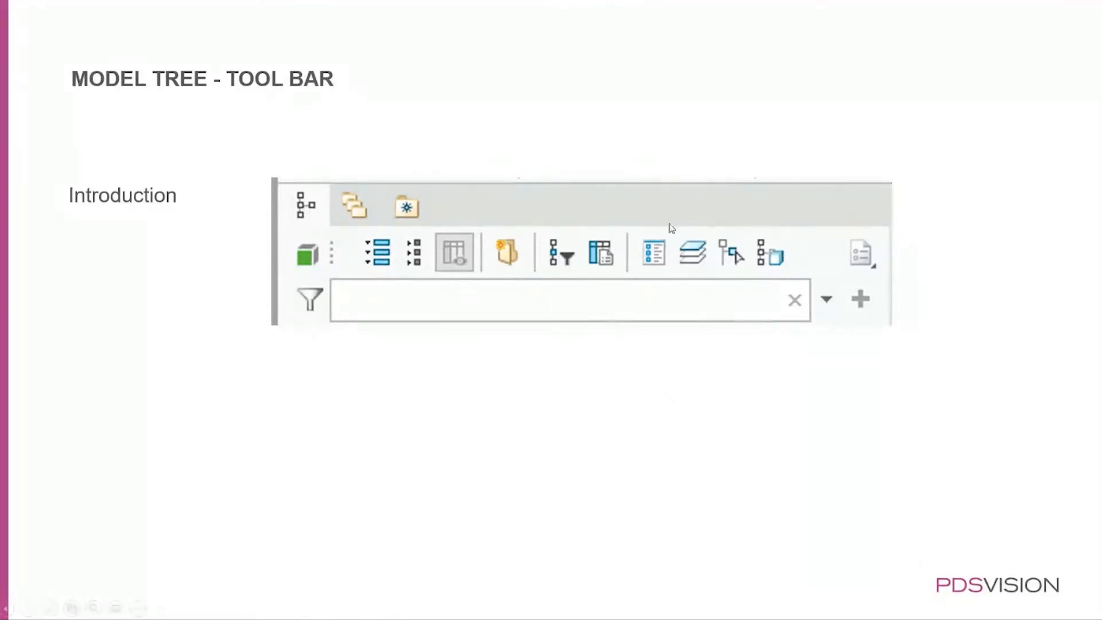
left_click(176, 524)
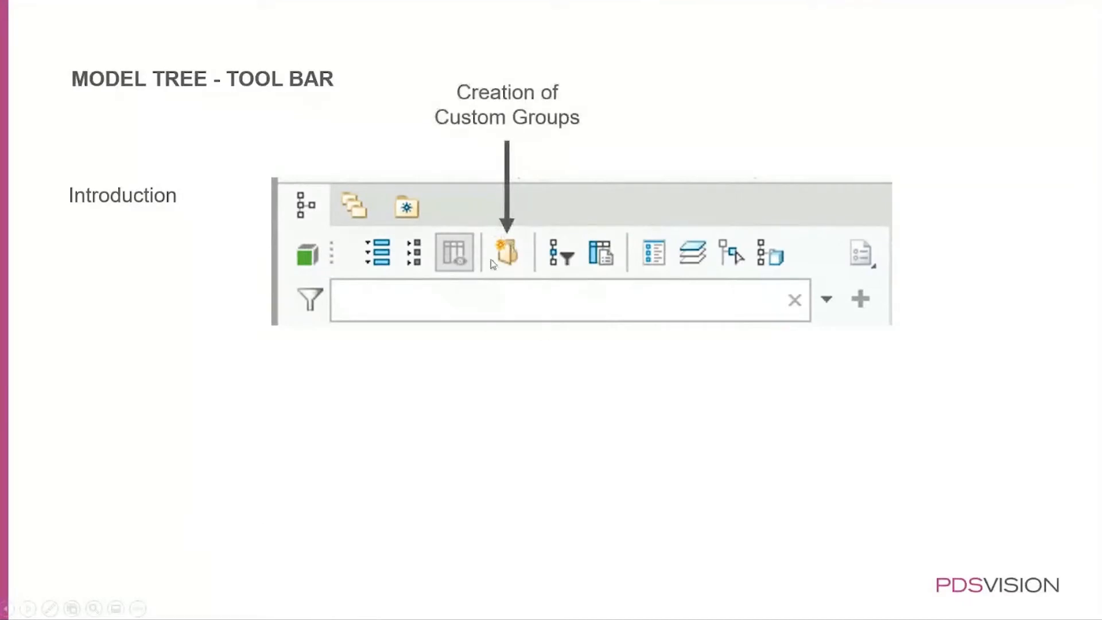
left_click(192, 479)
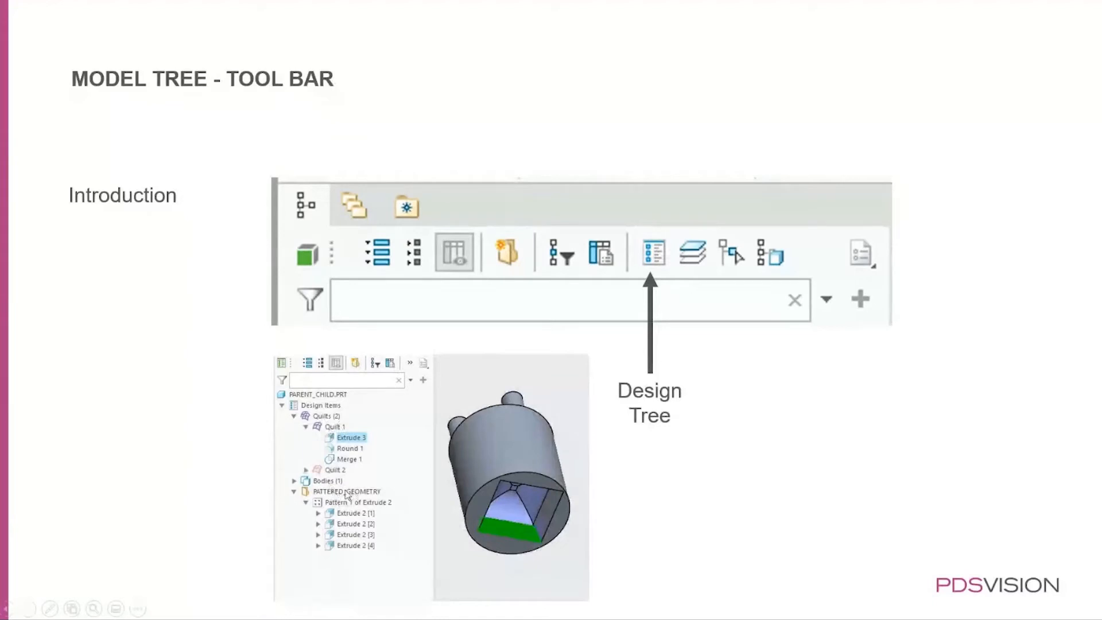
left_click(214, 507)
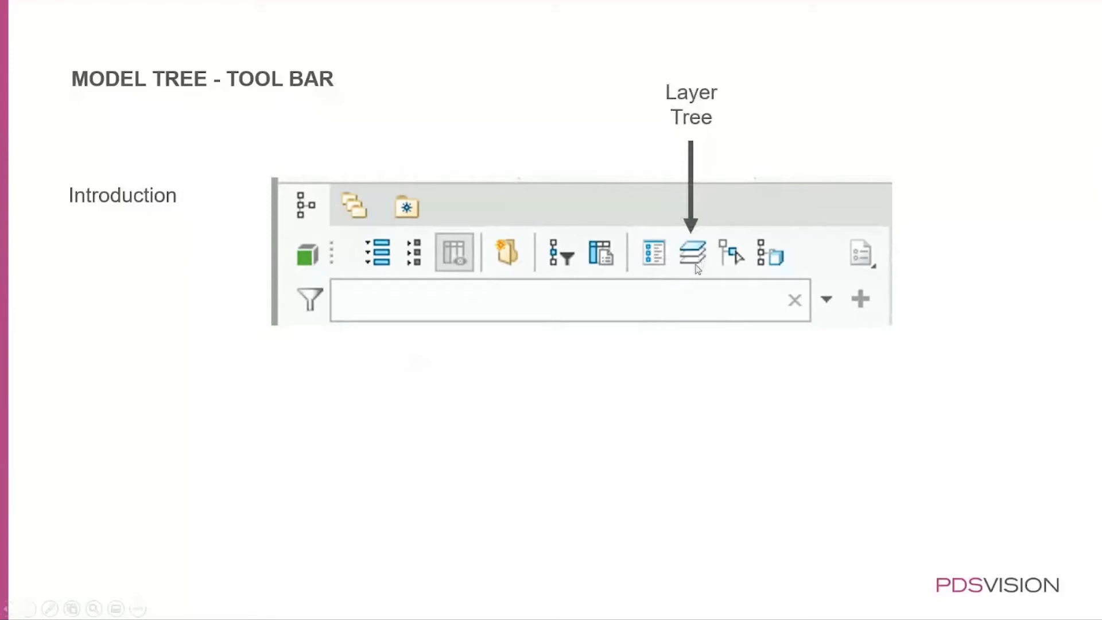
left_click(163, 425)
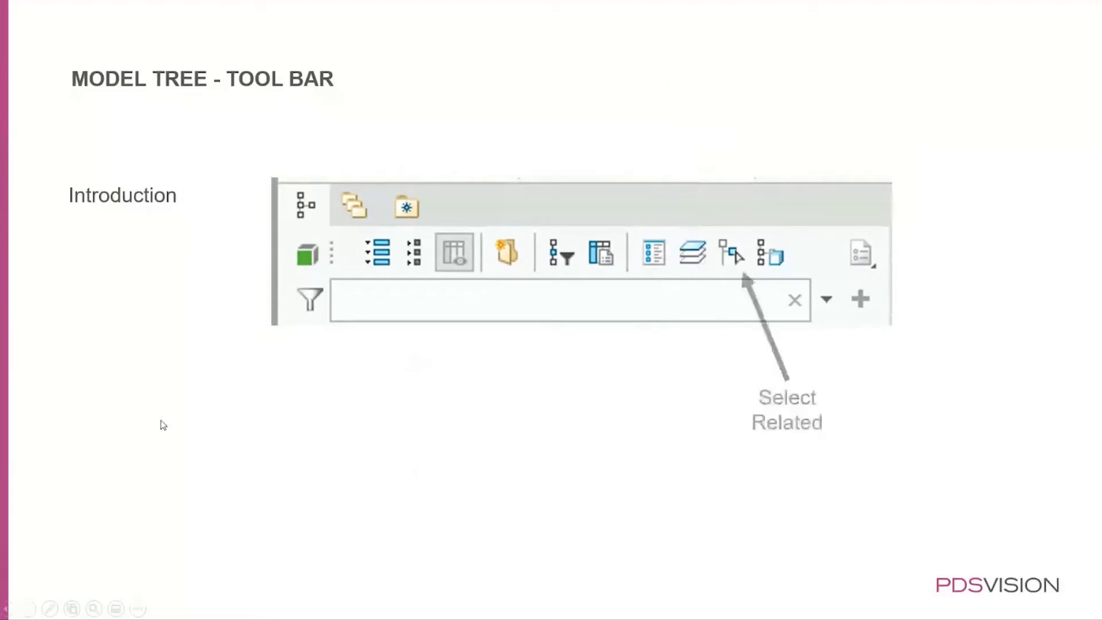
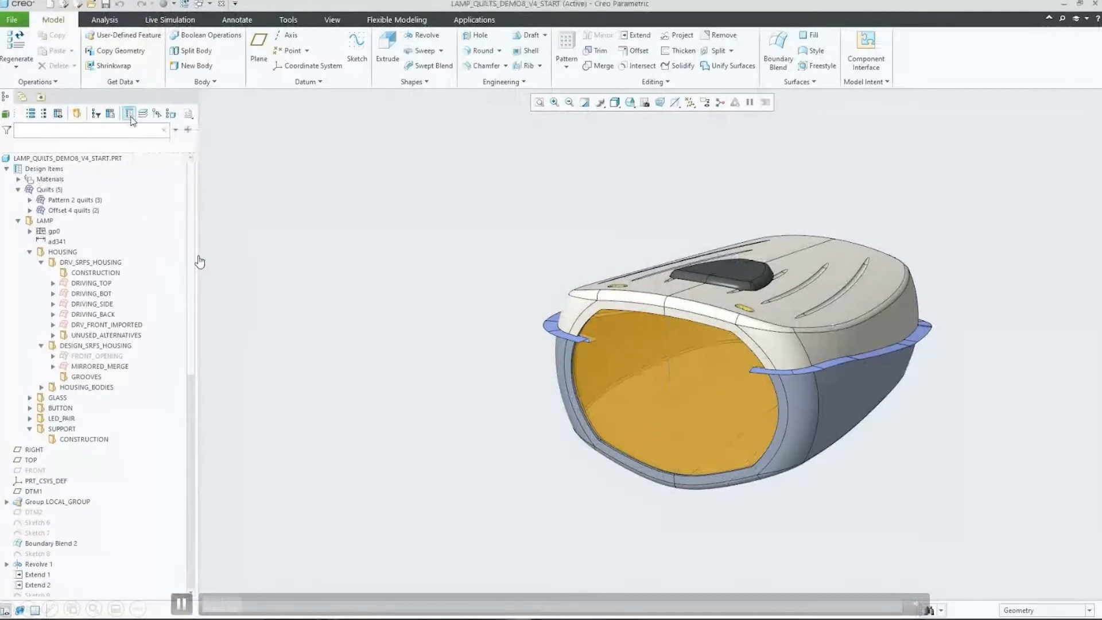
Step: Show the design tree separately from the model tree and review its body and quilt display items
left_click(130, 118)
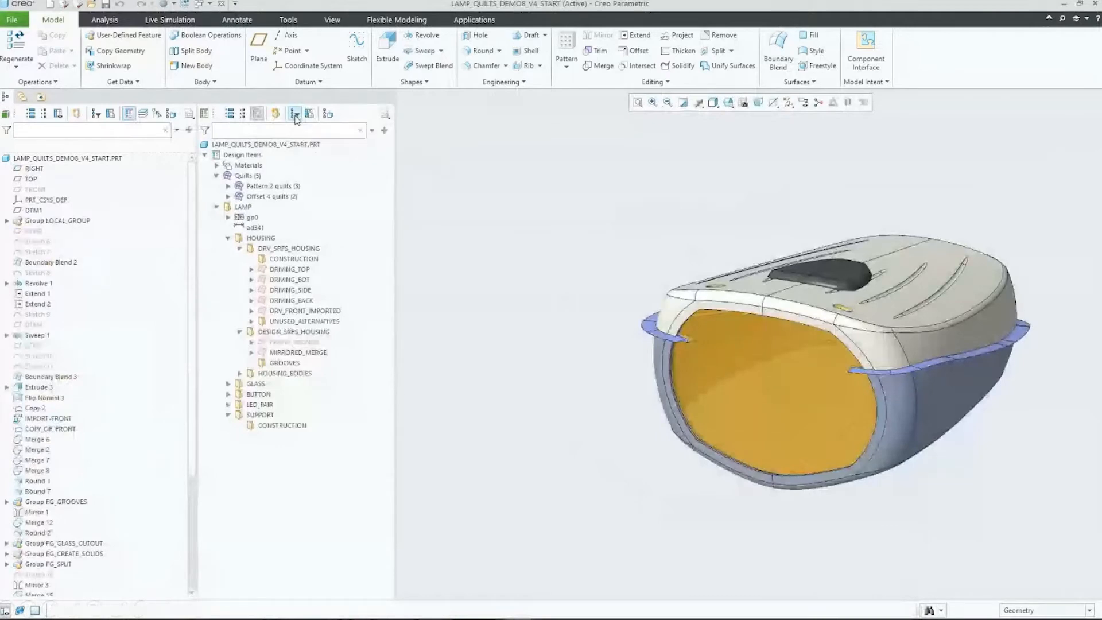
left_click(295, 117)
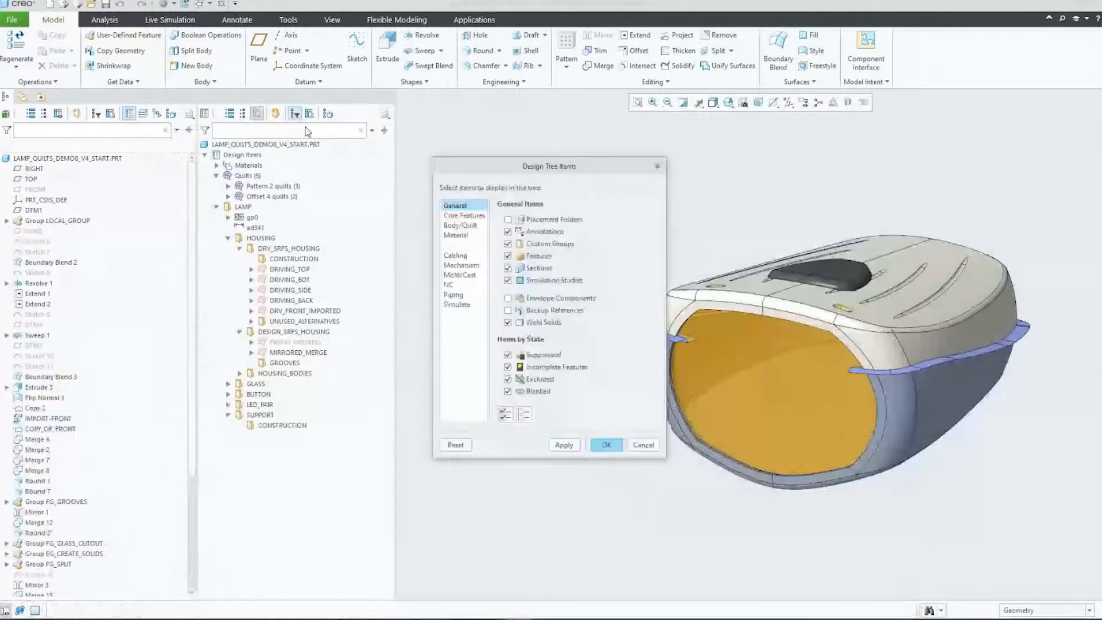
left_click(471, 227)
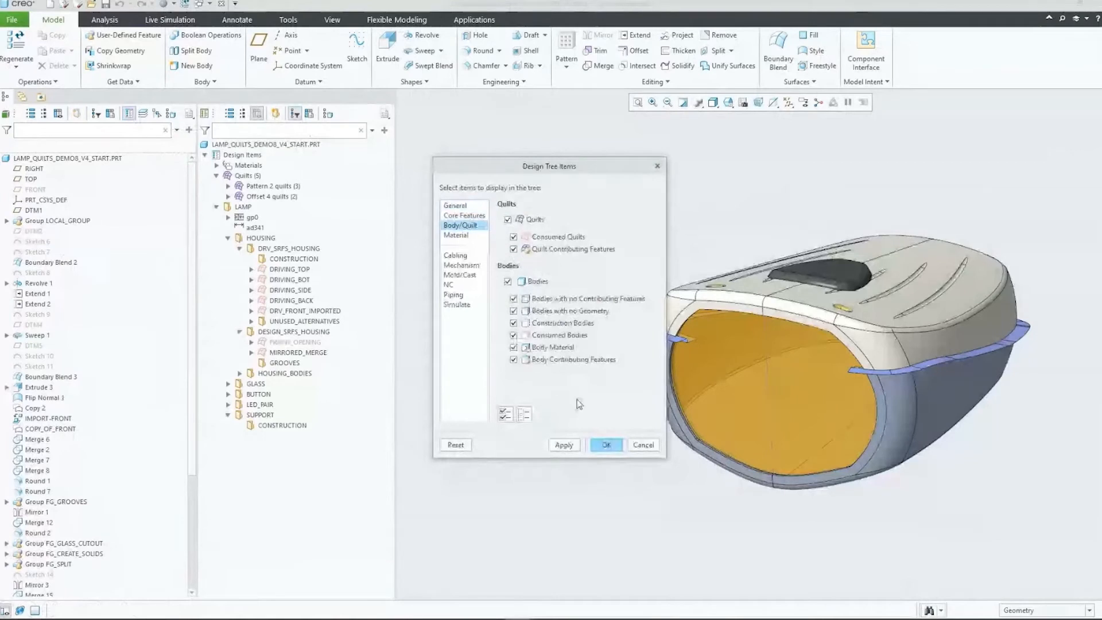
left_click(608, 445)
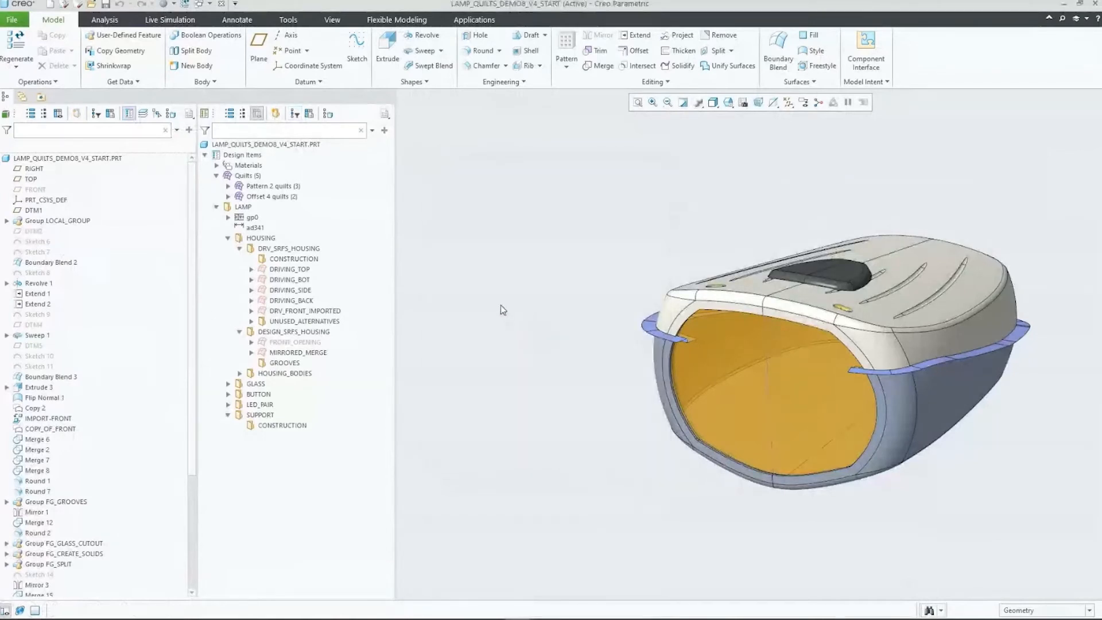
Step: Open the Welding and Ansys Simulation applications in turn, closing each to return to standard modeling
left_click(485, 19)
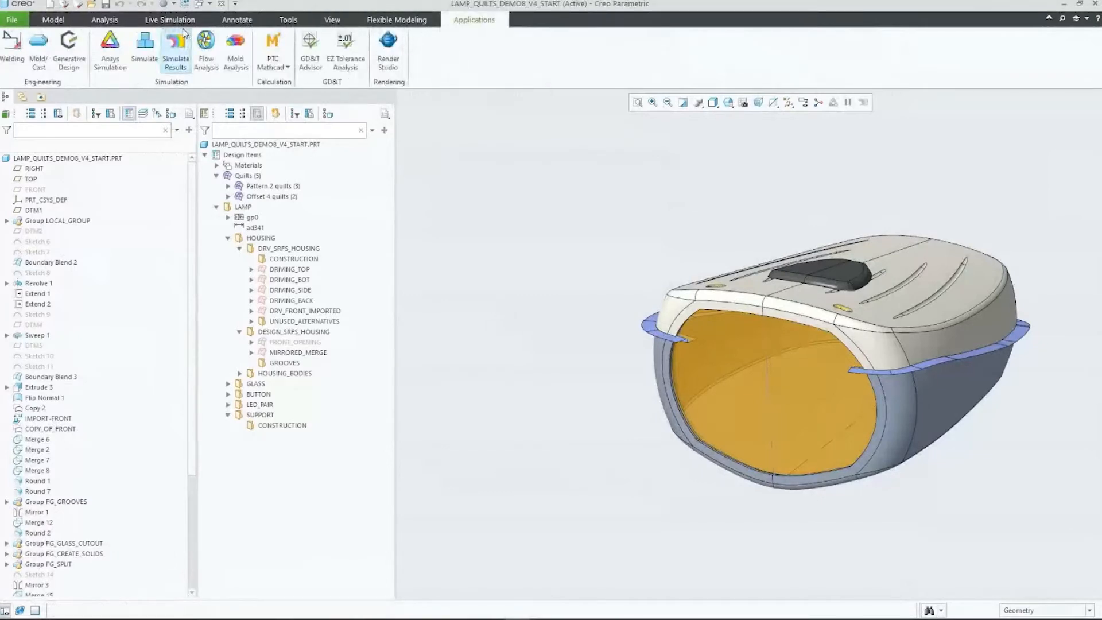
left_click(17, 49)
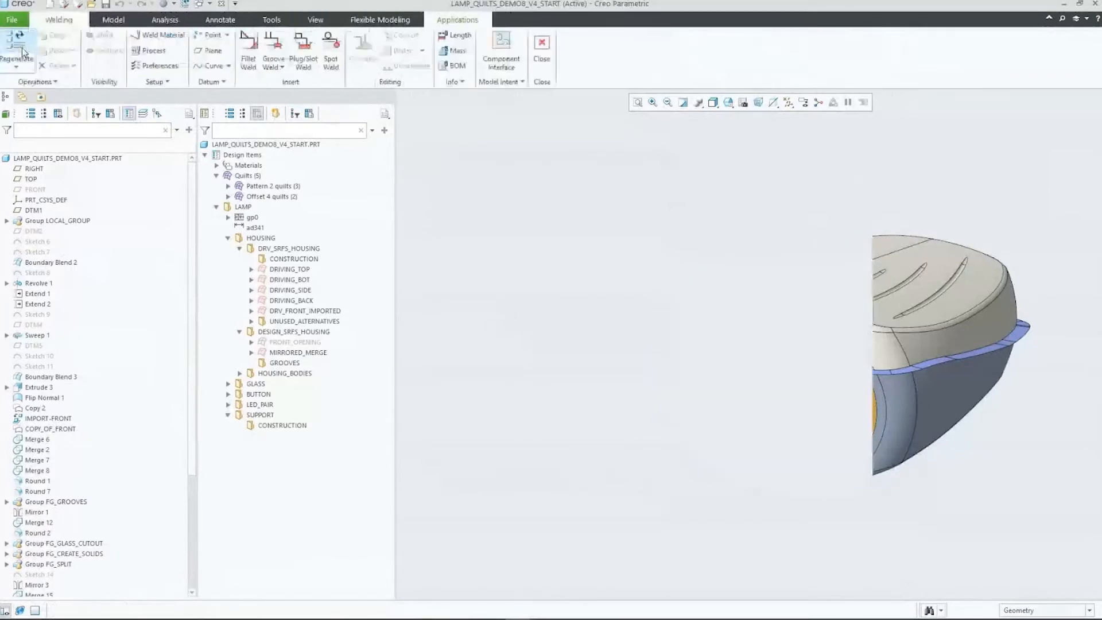
left_click(542, 51)
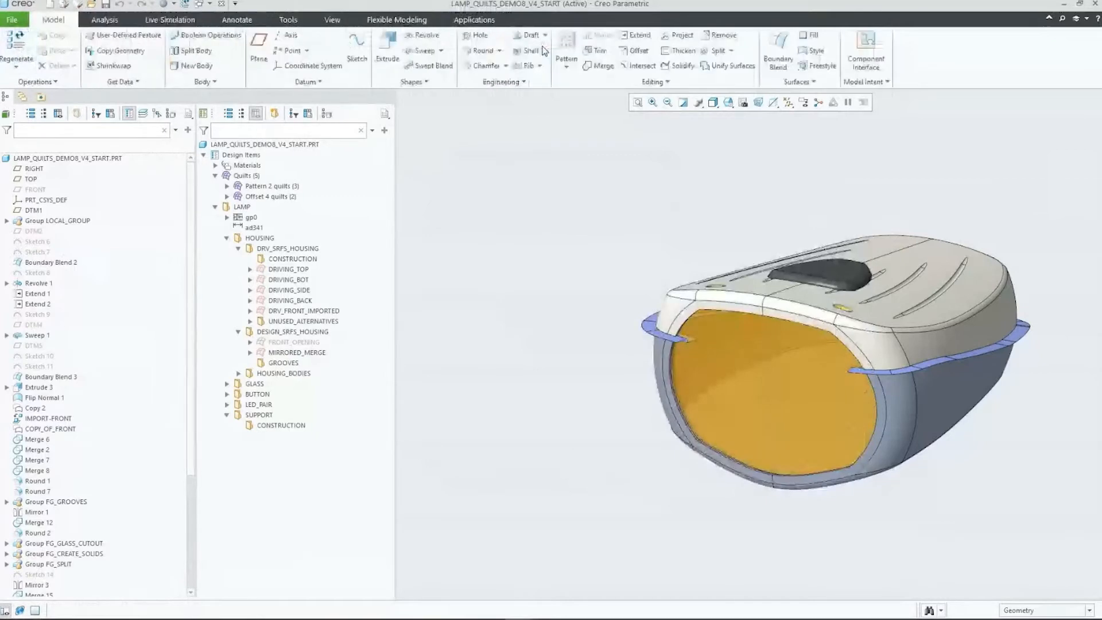
left_click(474, 20)
left_click(110, 51)
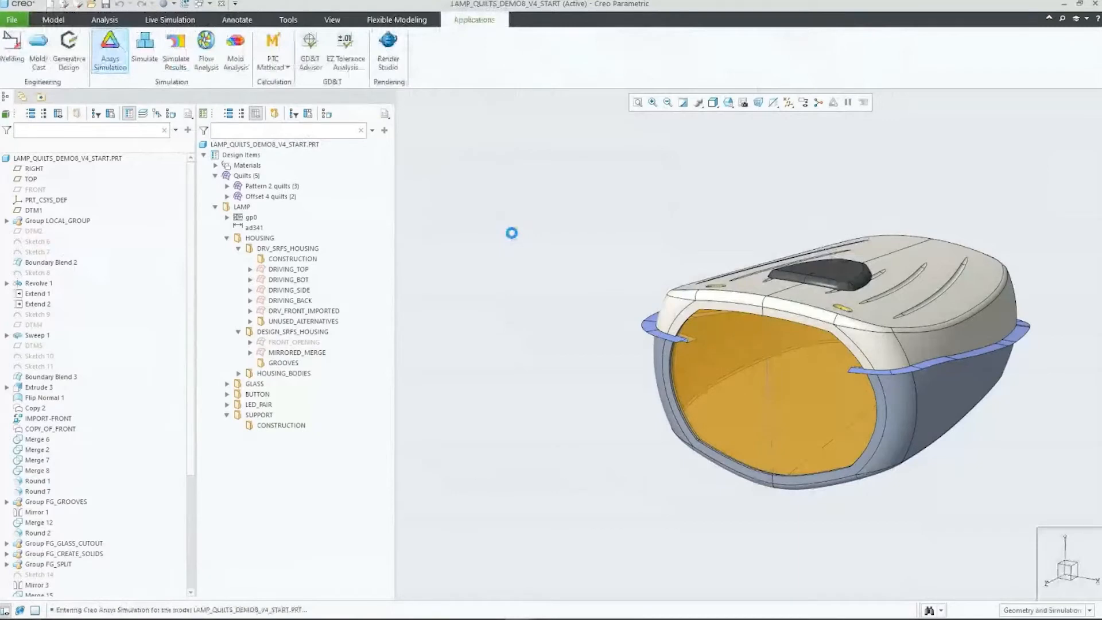
left_click(659, 51)
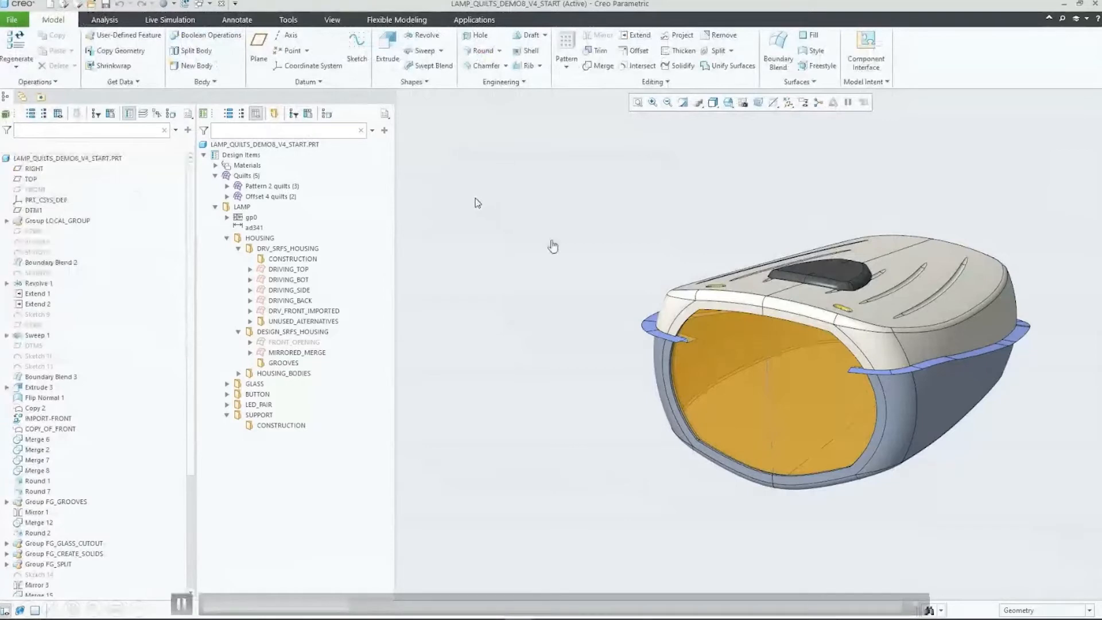
Step: Create a new quilt as a copy of the consumed quilt DRV_FRONT_IMPORTED
left_click(294, 311)
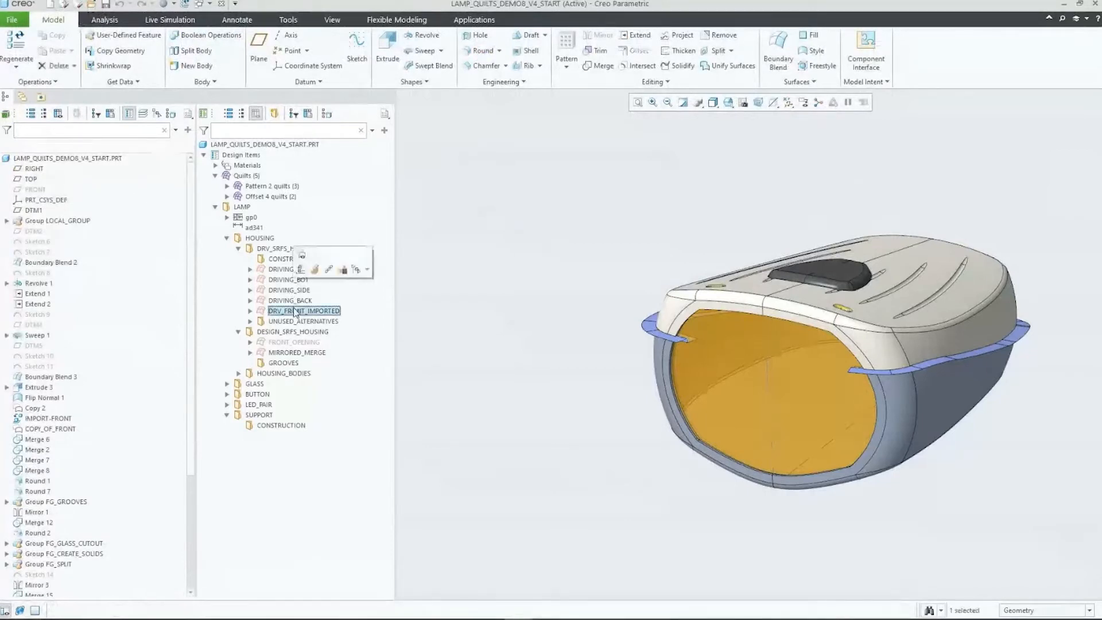
right_click(295, 312)
left_click(321, 314)
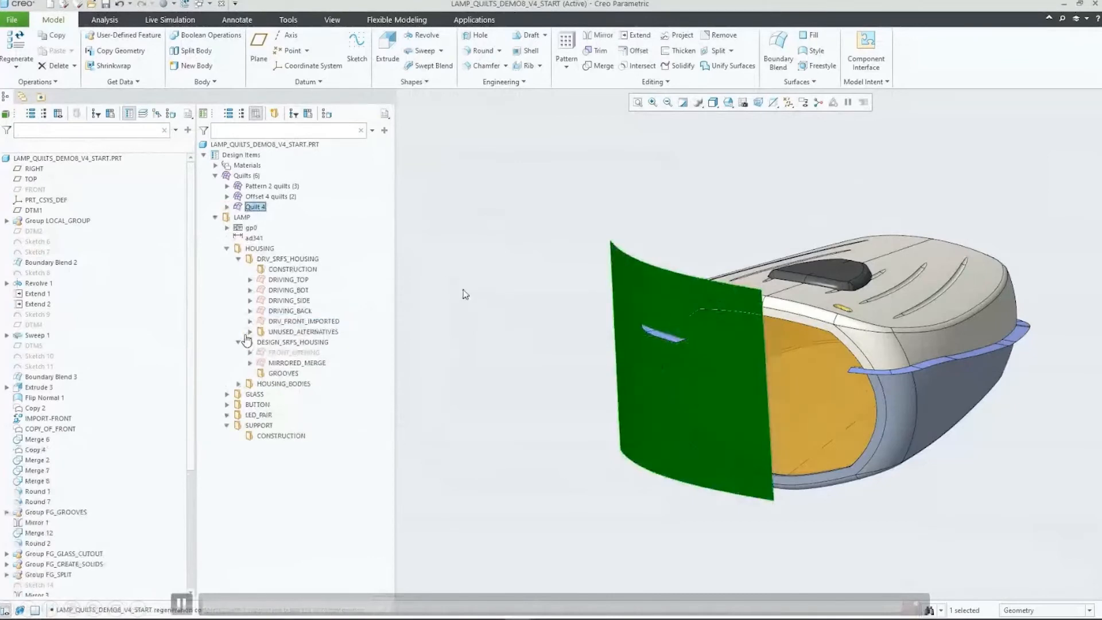
Step: Delete the Copy 4 feature that contributes to Quilt 4
left_click(227, 208)
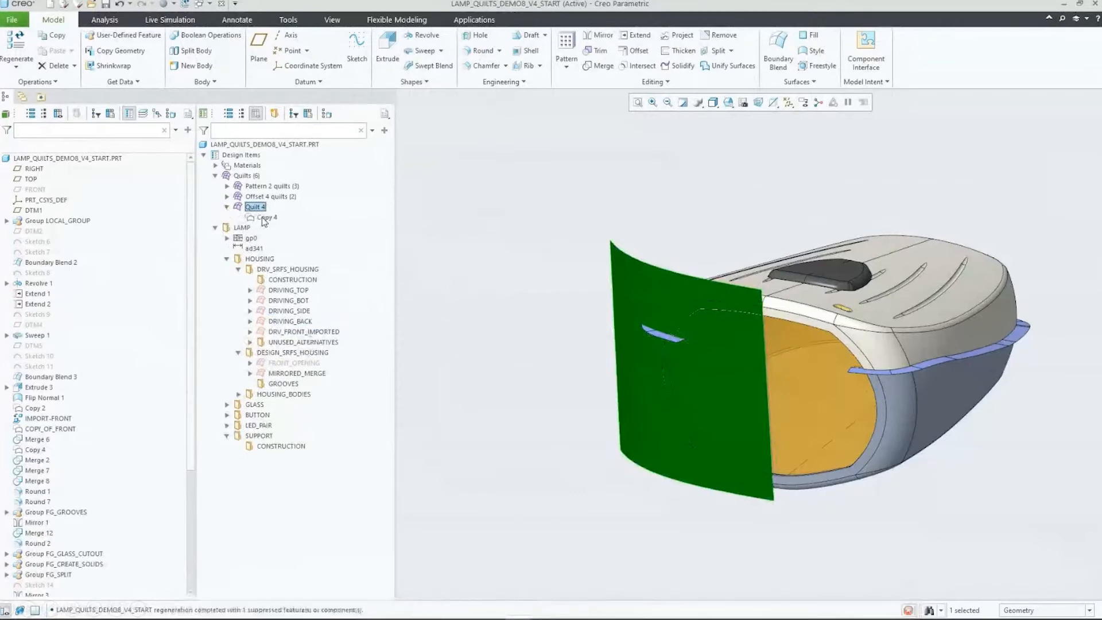
right_click(265, 218)
left_click(310, 330)
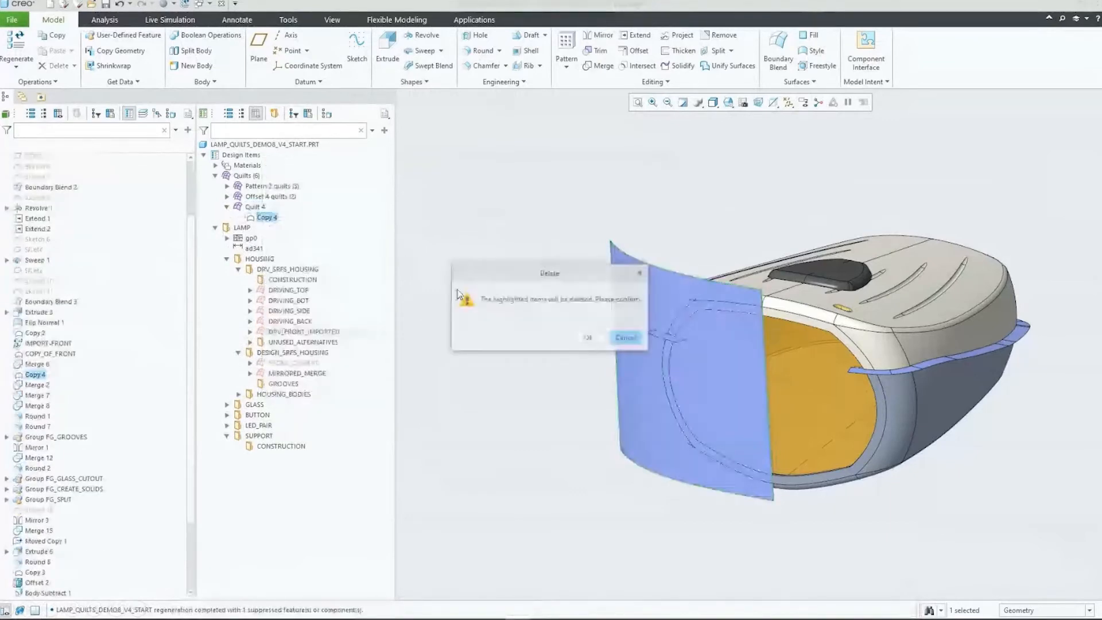
left_click(589, 339)
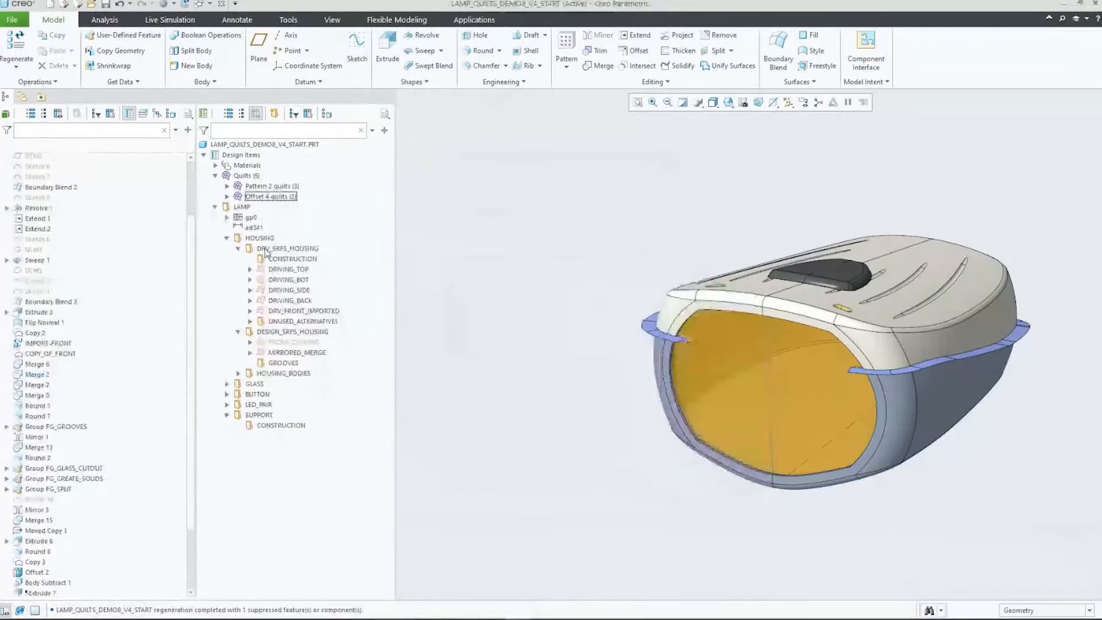
Step: Move DTM2, DTM4, DTM5 and Sketches 6 through 11 into the CONSTRUCTION folder under DRV_SRFS_HOUSING, and check its contents
scroll(92, 264, "up", 3)
left_click(33, 231)
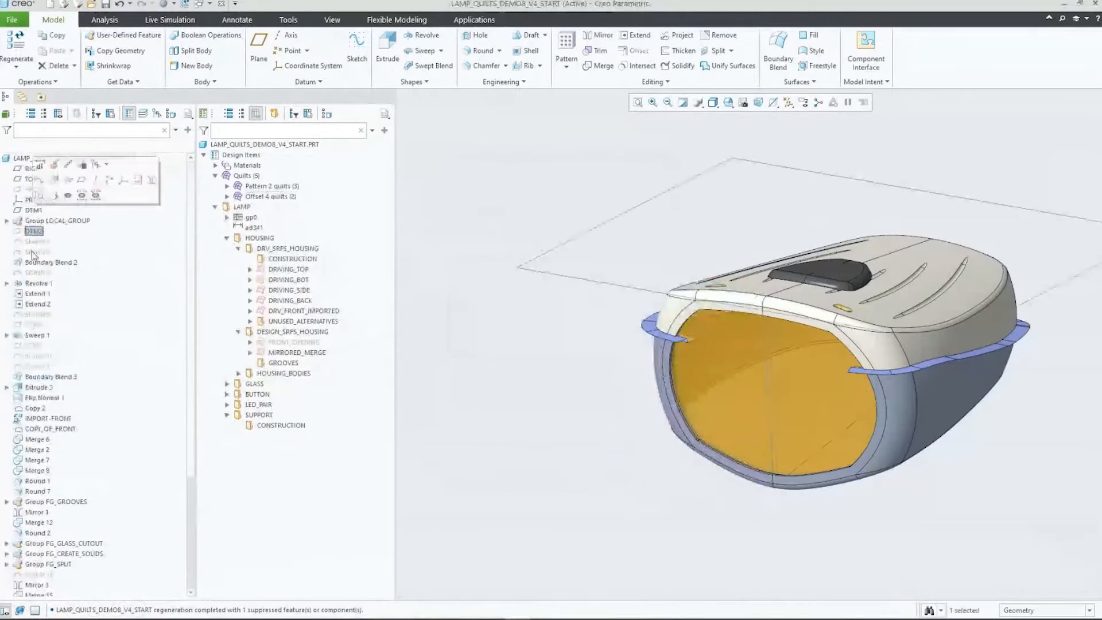
left_click(35, 242, "ctrl")
left_click(32, 252, "ctrl")
left_click(31, 272, "ctrl")
left_click(36, 314, "ctrl")
left_click(33, 325, "ctrl")
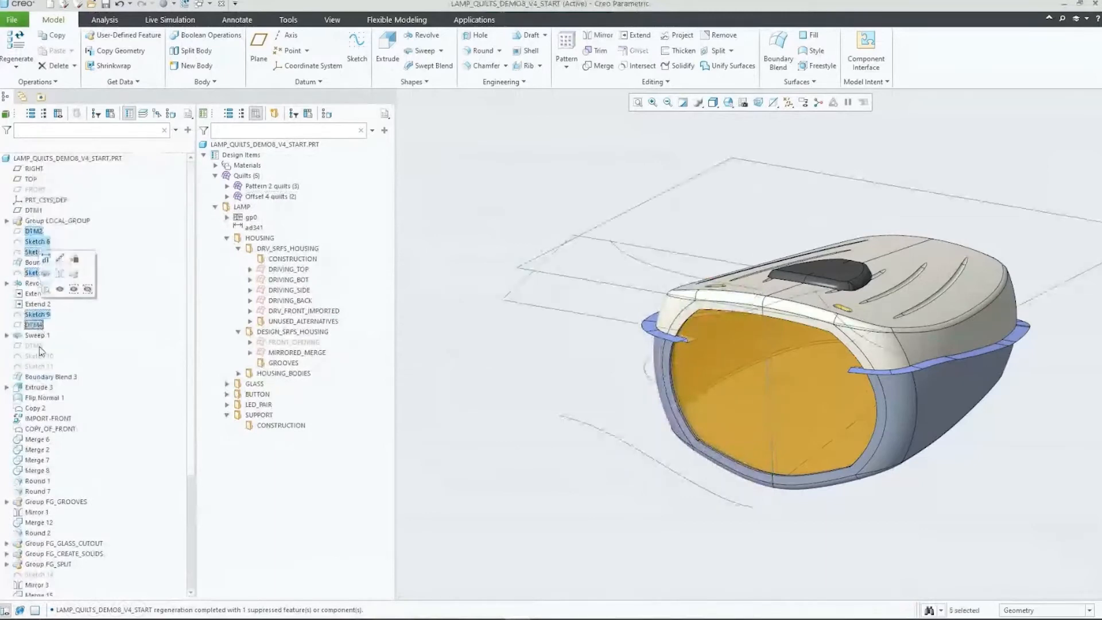
left_click(34, 345, "ctrl")
left_click(39, 355, "ctrl")
left_click(40, 366, "ctrl")
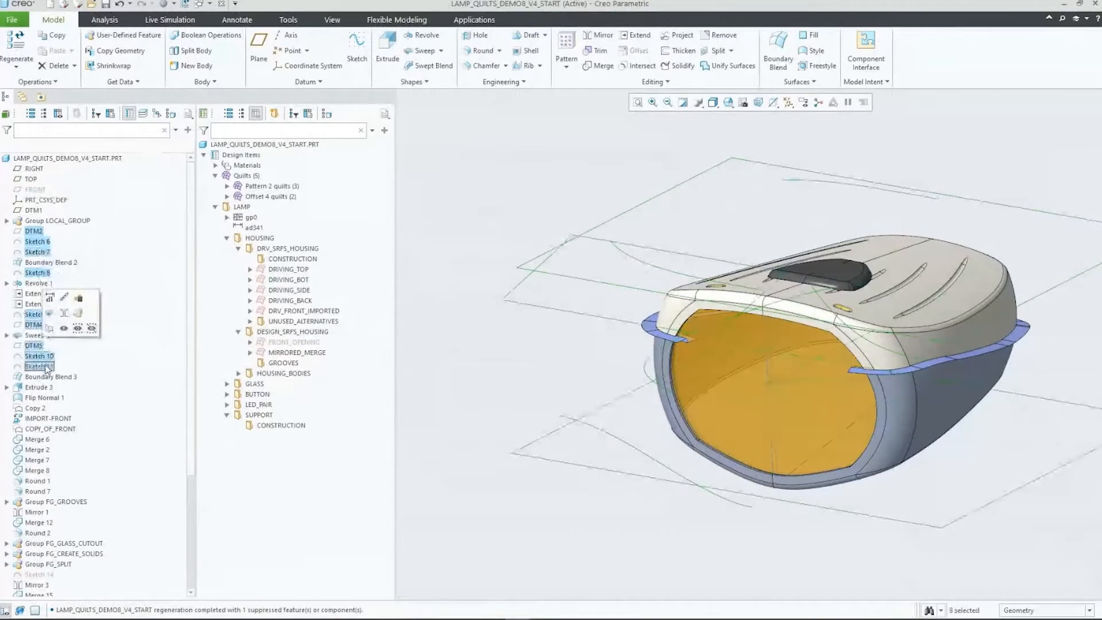
left_click_drag(46, 369, 312, 258)
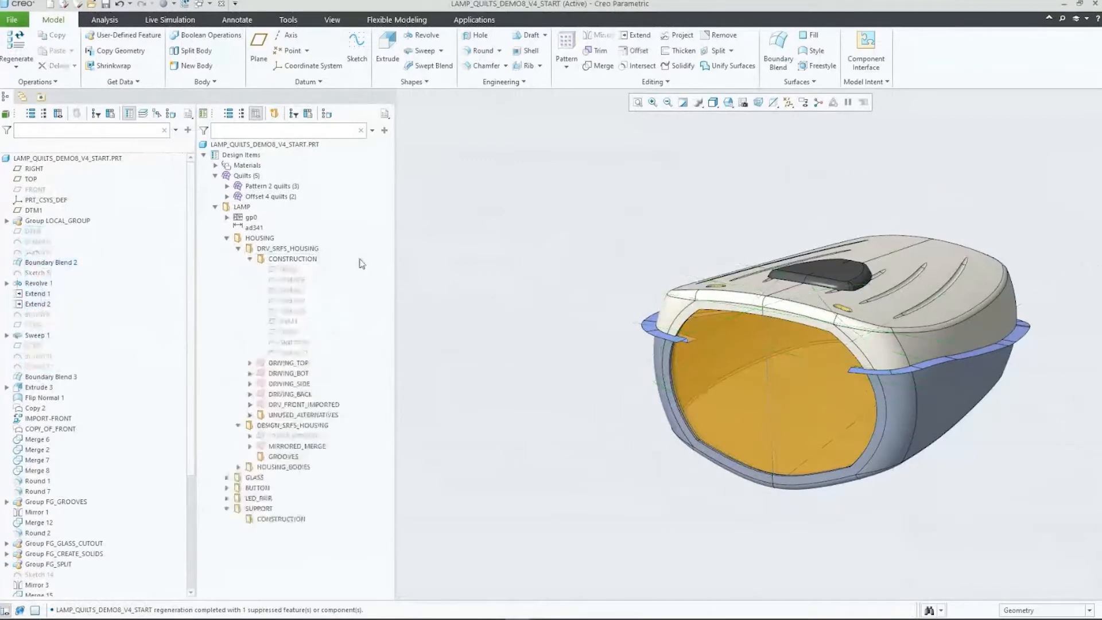
left_click(251, 260)
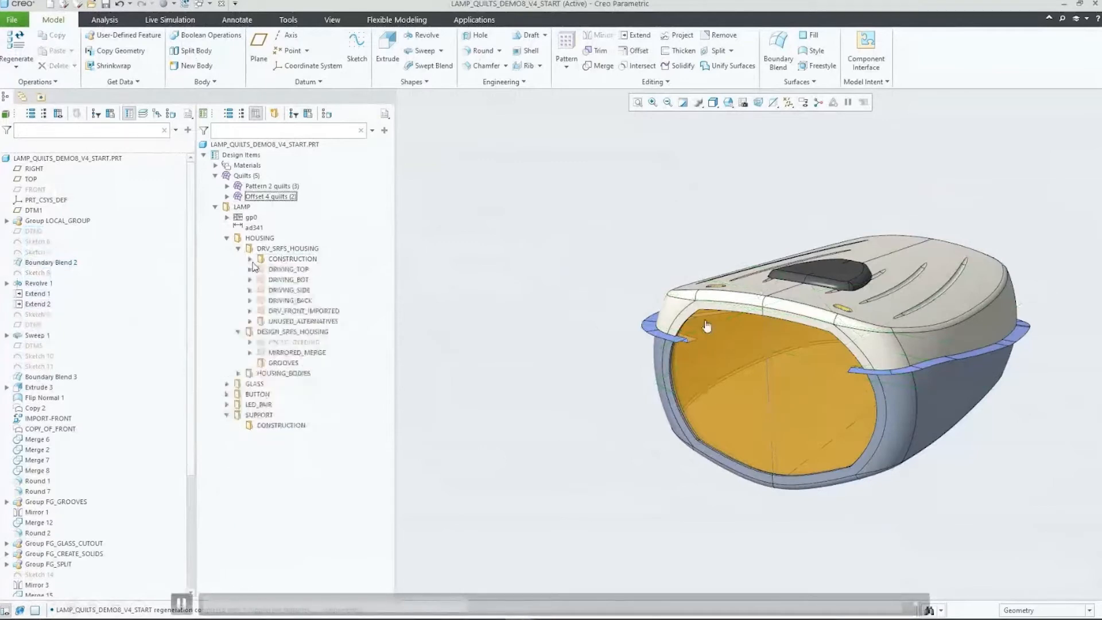
Step: Select the CONSTRUCTION folders under DRV_SRFS_HOUSING and SUPPORT, filter the design tree for "construction", and clear the filter and selection
left_click(295, 259)
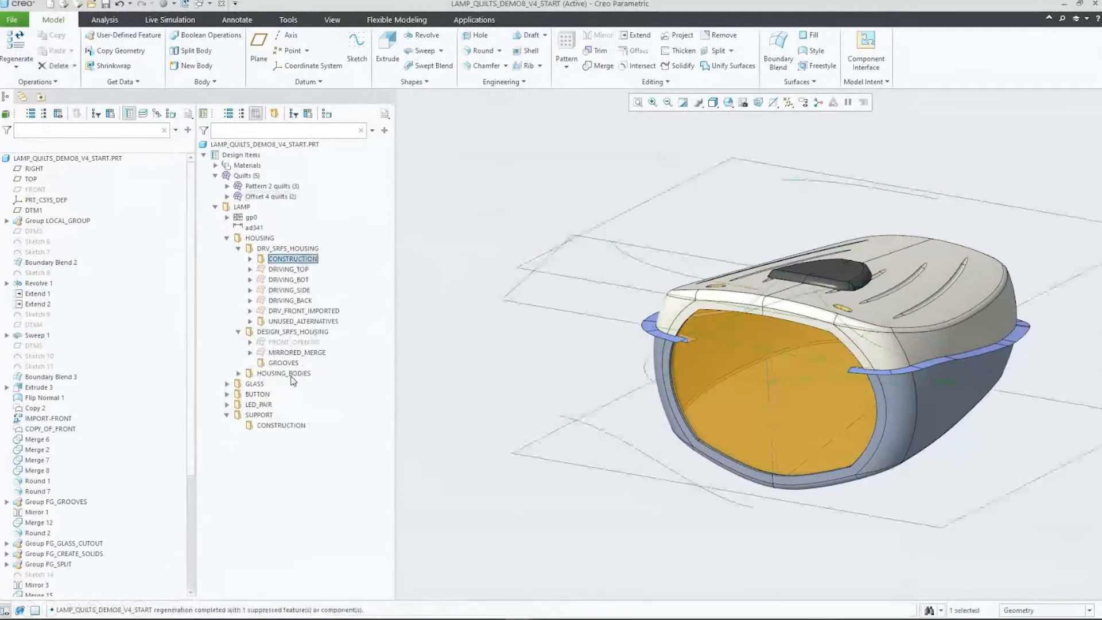
left_click(281, 425, "ctrl")
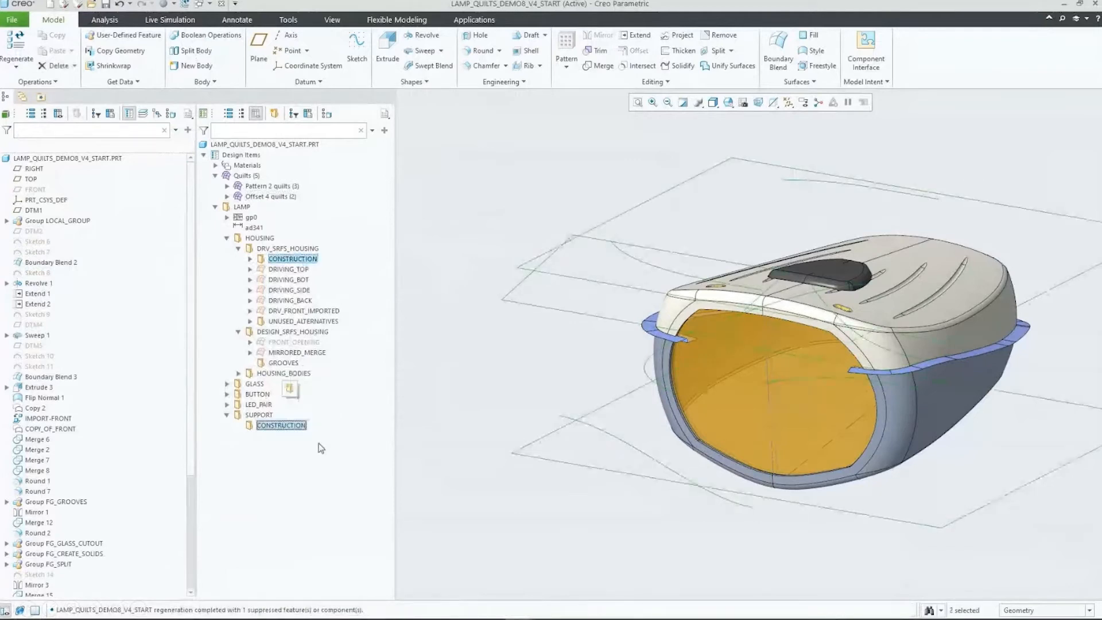
left_click(371, 130)
left_click(405, 184)
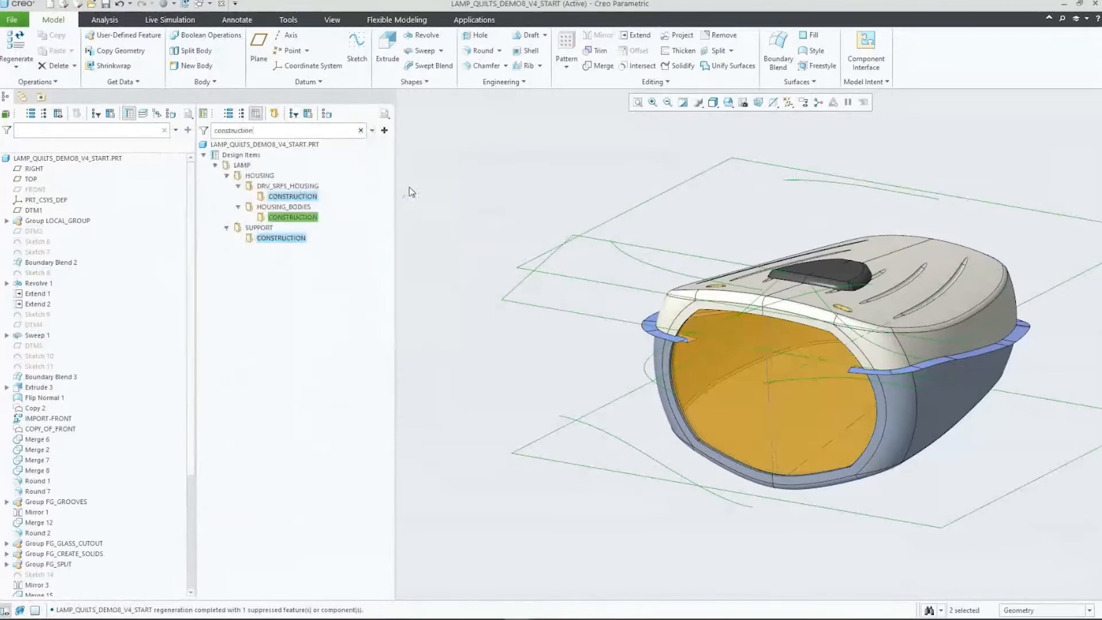
left_click(360, 131)
left_click(474, 213)
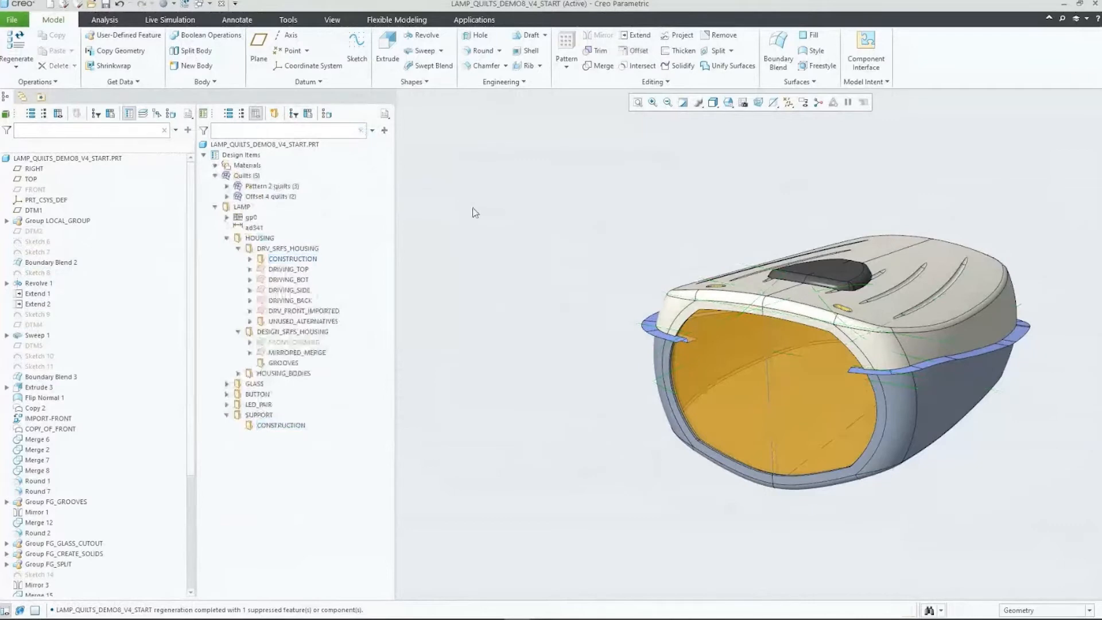
Step: Reorder Round 7 ahead of Round 1 in the DRIVING_SIDE quilt and check both rounds in the model tree
left_click(250, 290)
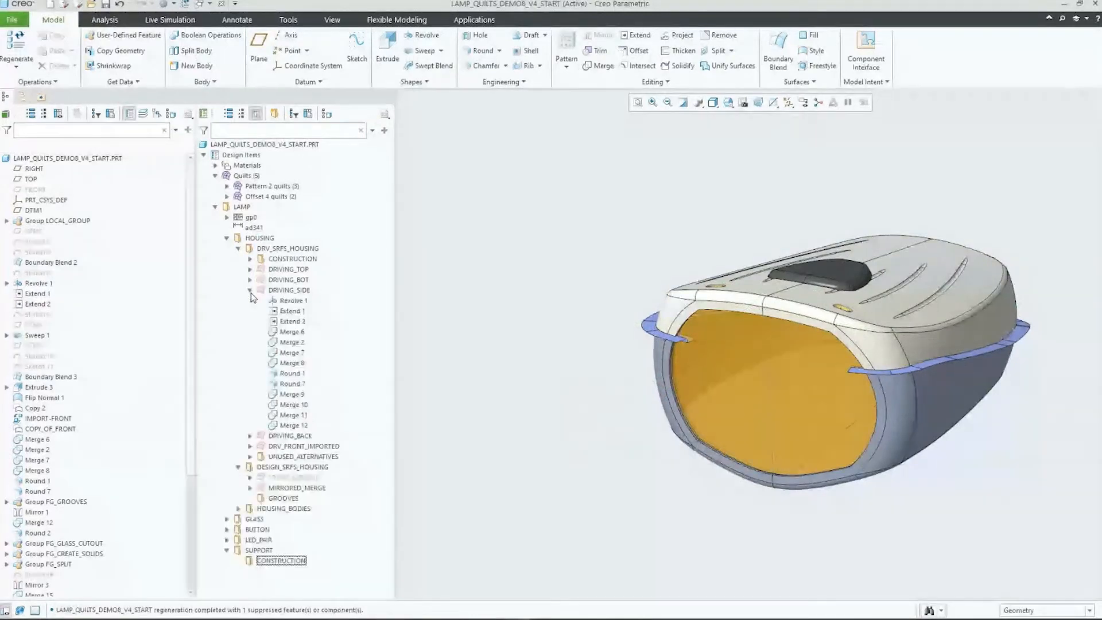
left_click(302, 377)
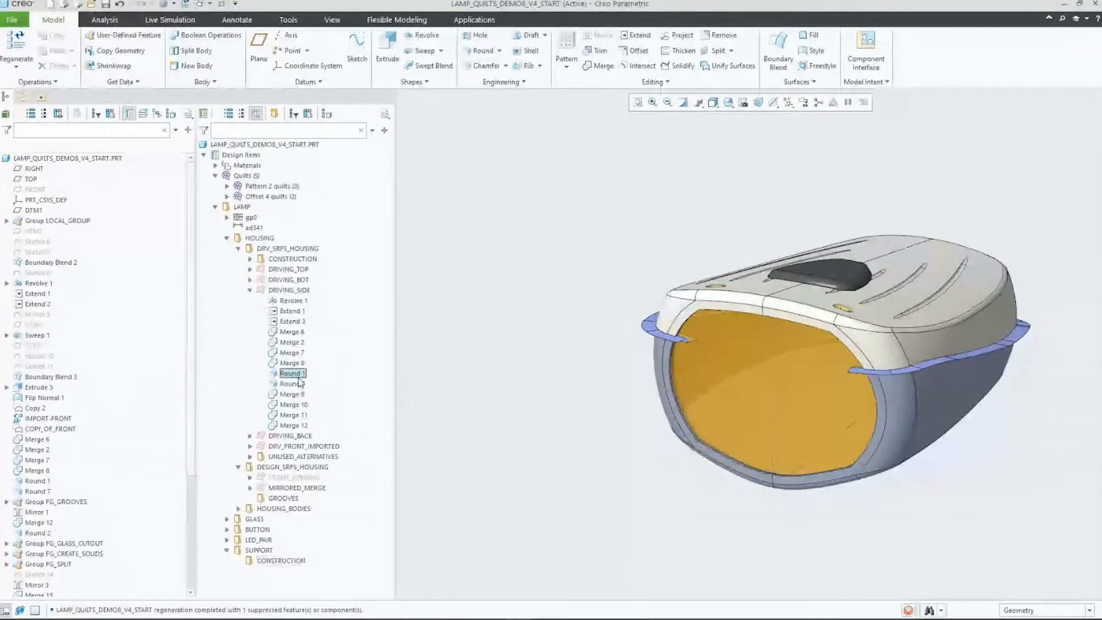
left_click(299, 383, "ctrl")
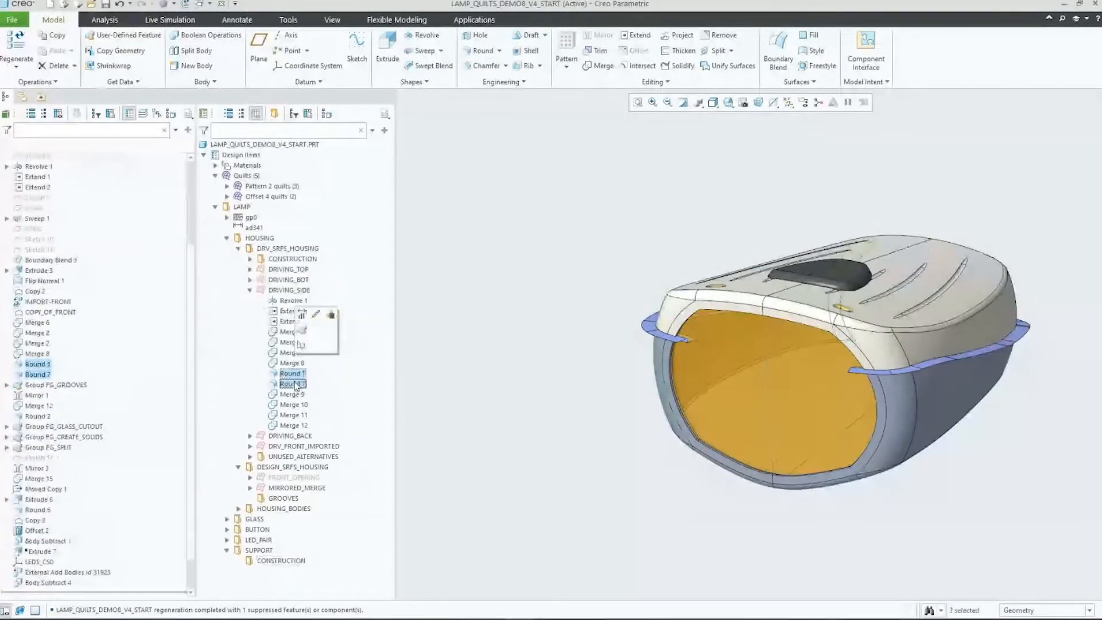
left_click(509, 387)
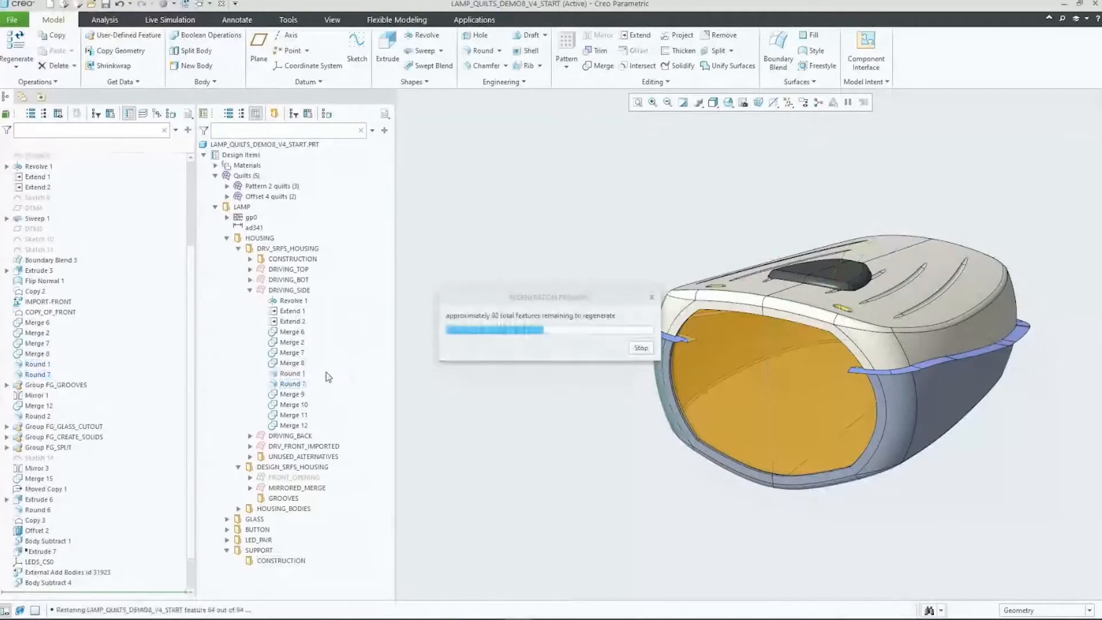
left_click(39, 367)
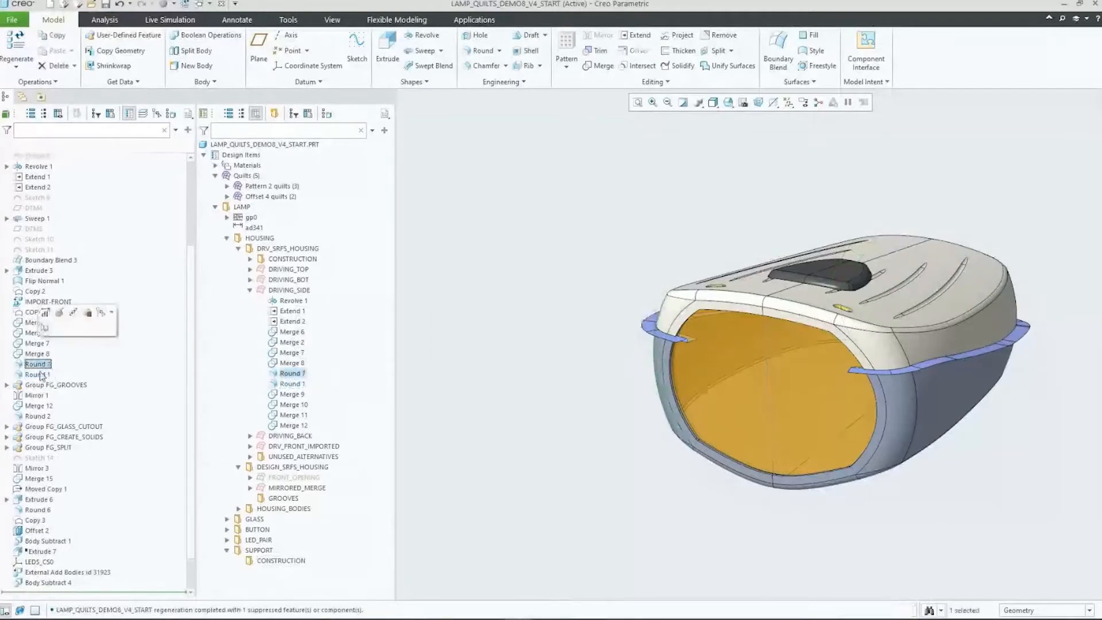
left_click(39, 373)
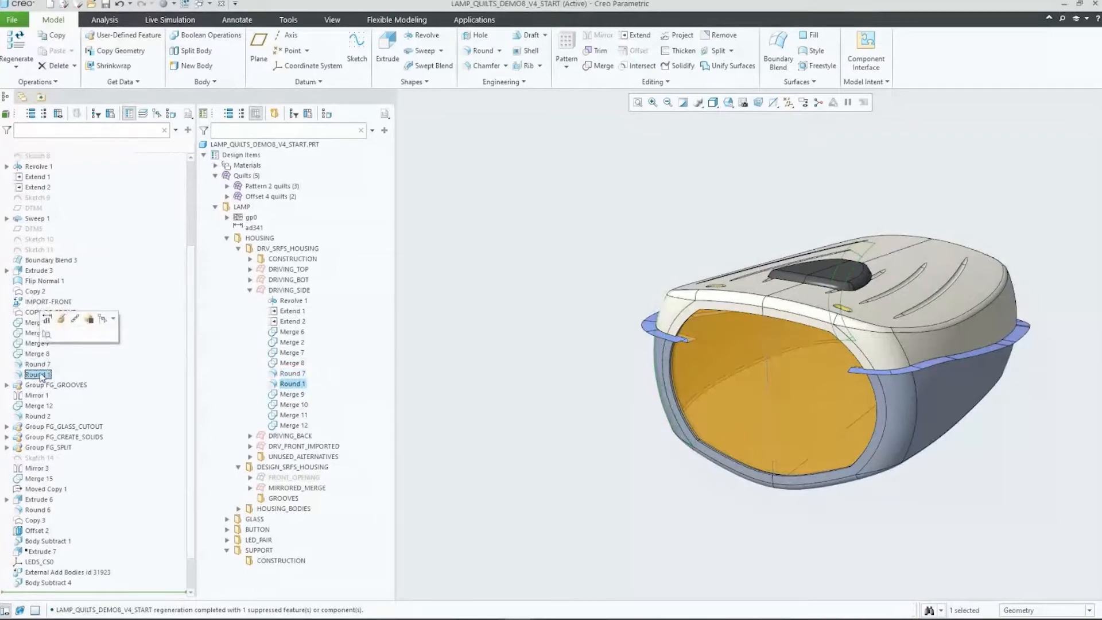
left_click(453, 329)
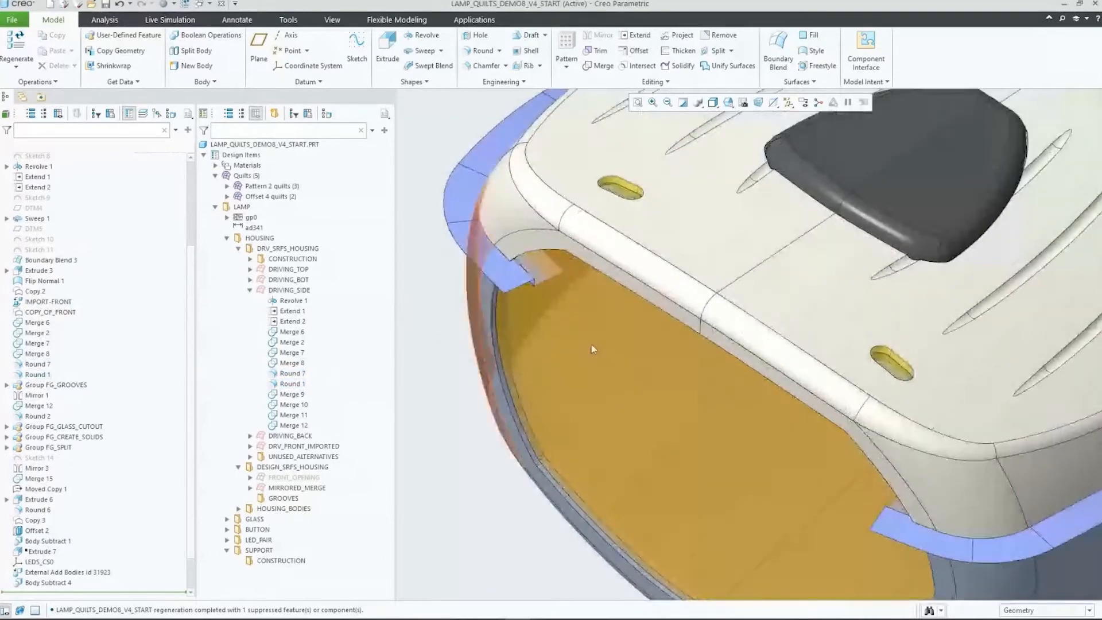
Step: Locate the bodies LED-1- and LED-2- in the design tree from the two yellow slots on the housing
left_click(890, 363)
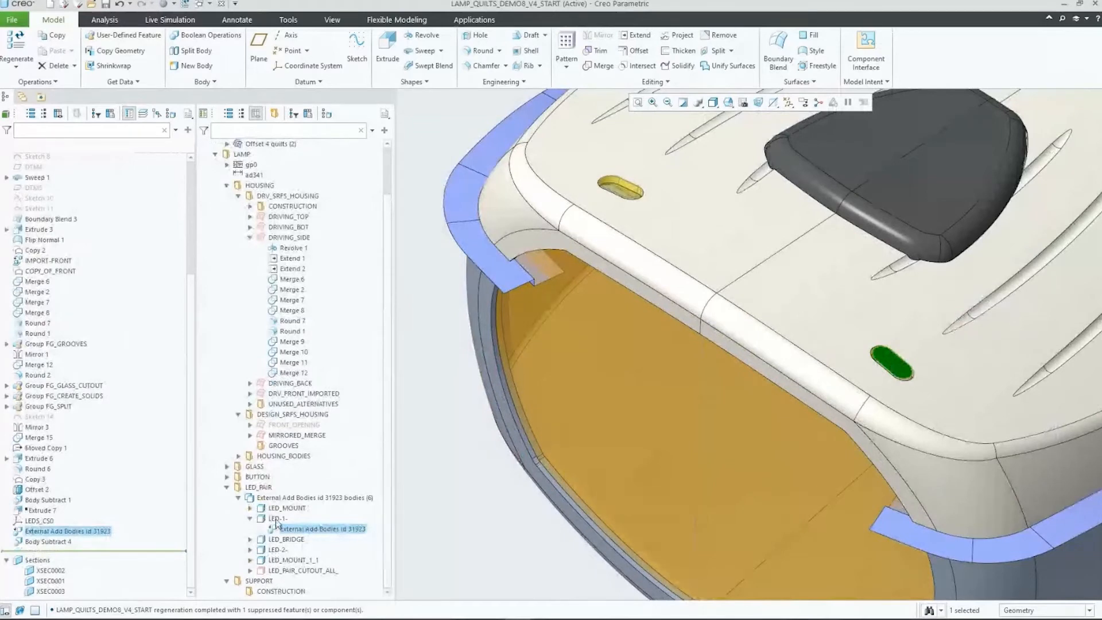
left_click(276, 519)
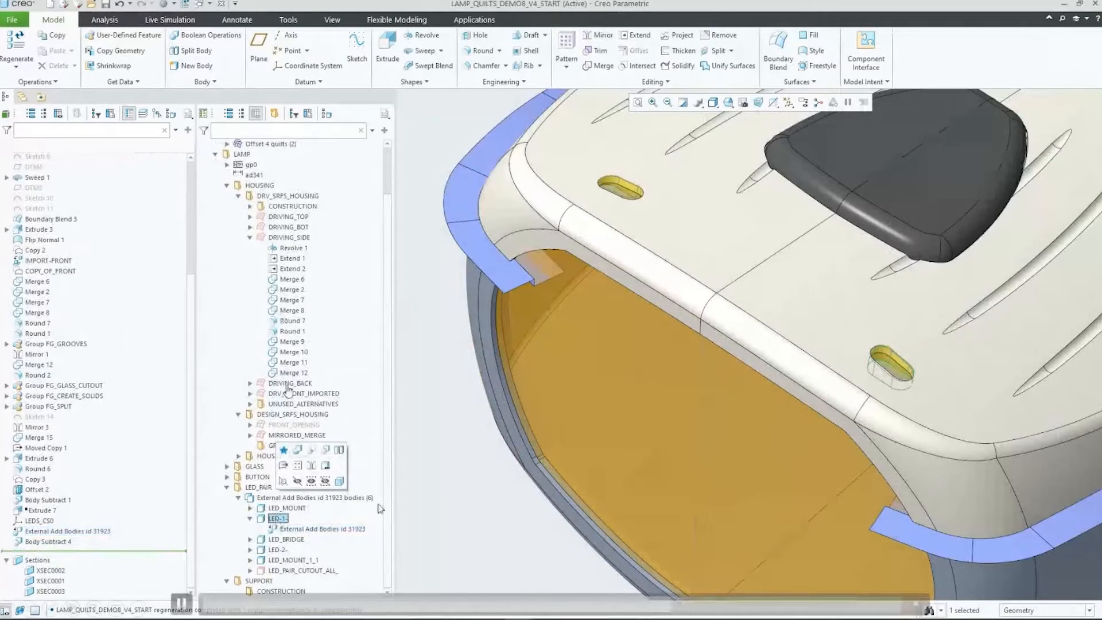
left_click(627, 193)
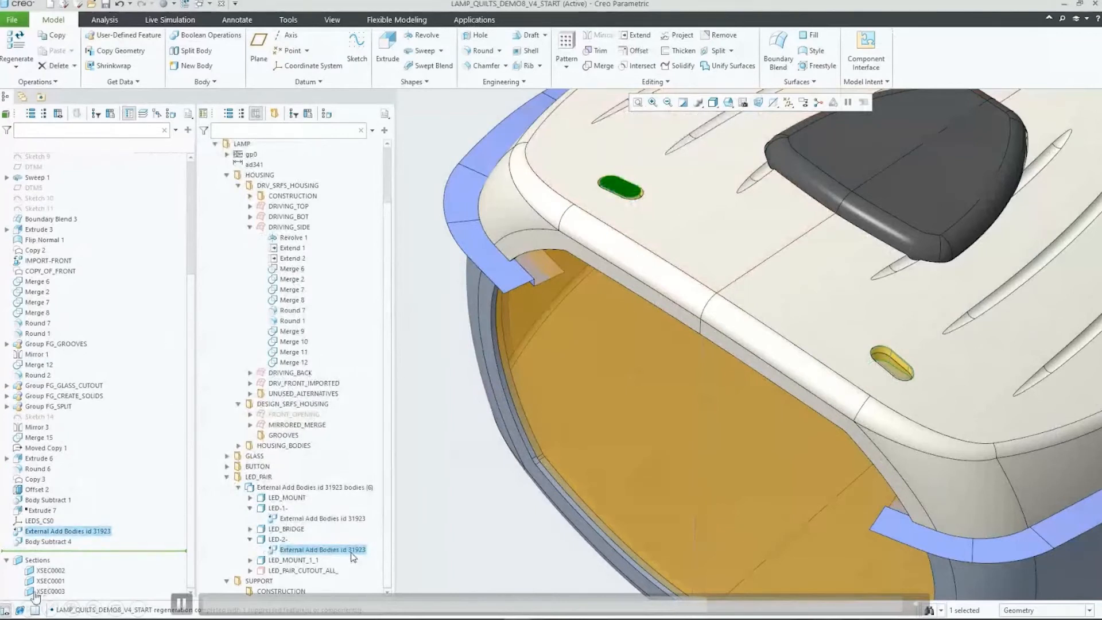
left_click(274, 540)
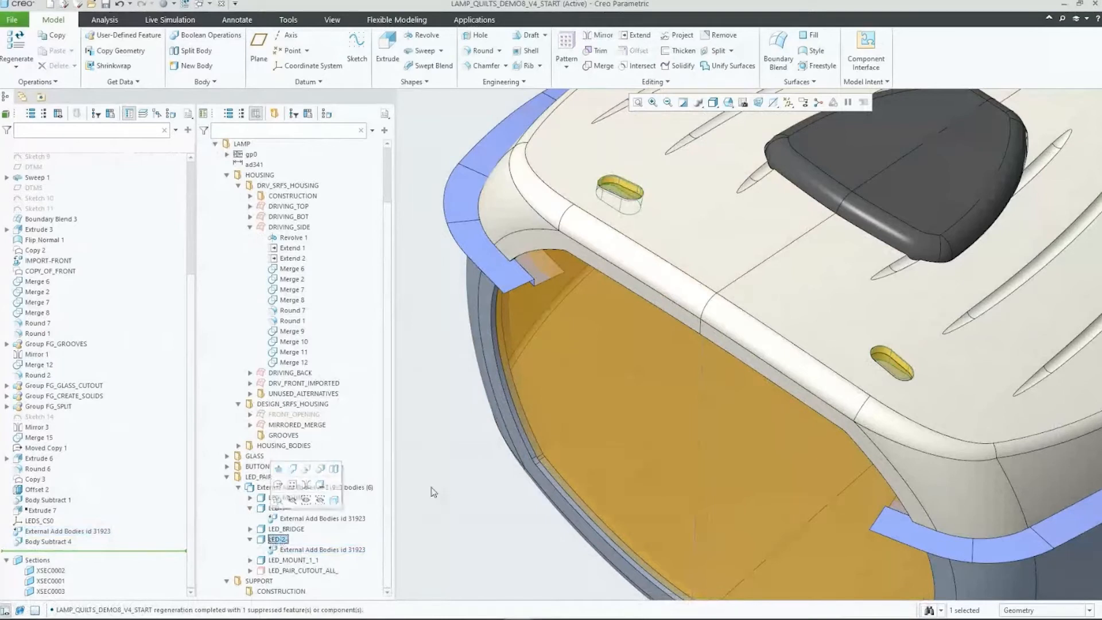
left_click(453, 486)
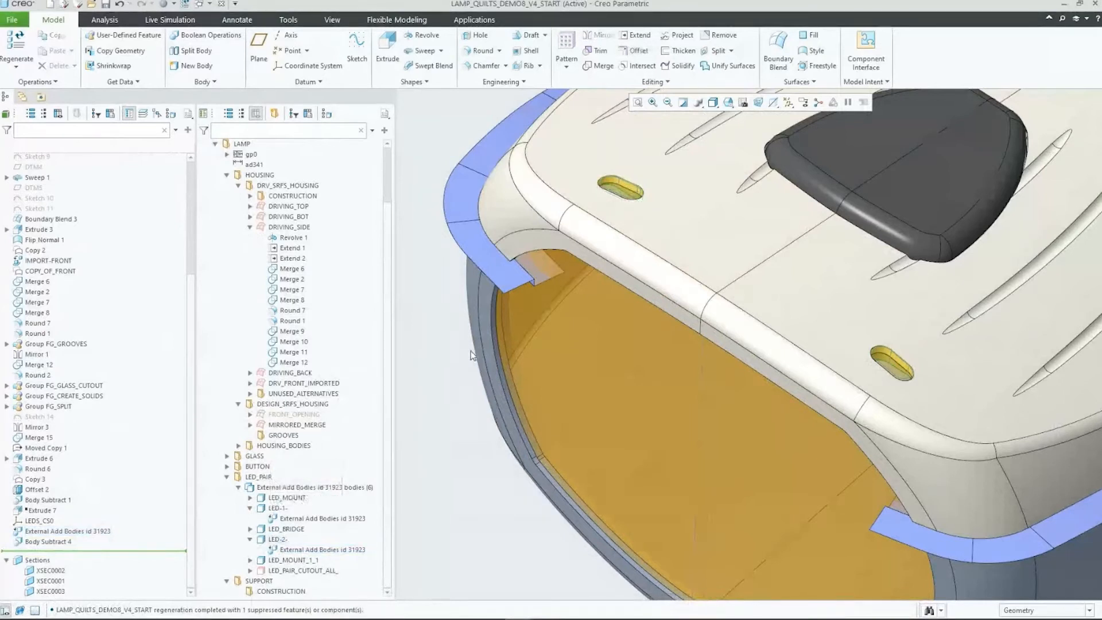
Step: Filter the design tree with the predefined queries for bodies, hidden items and quilts combined
left_click(372, 131)
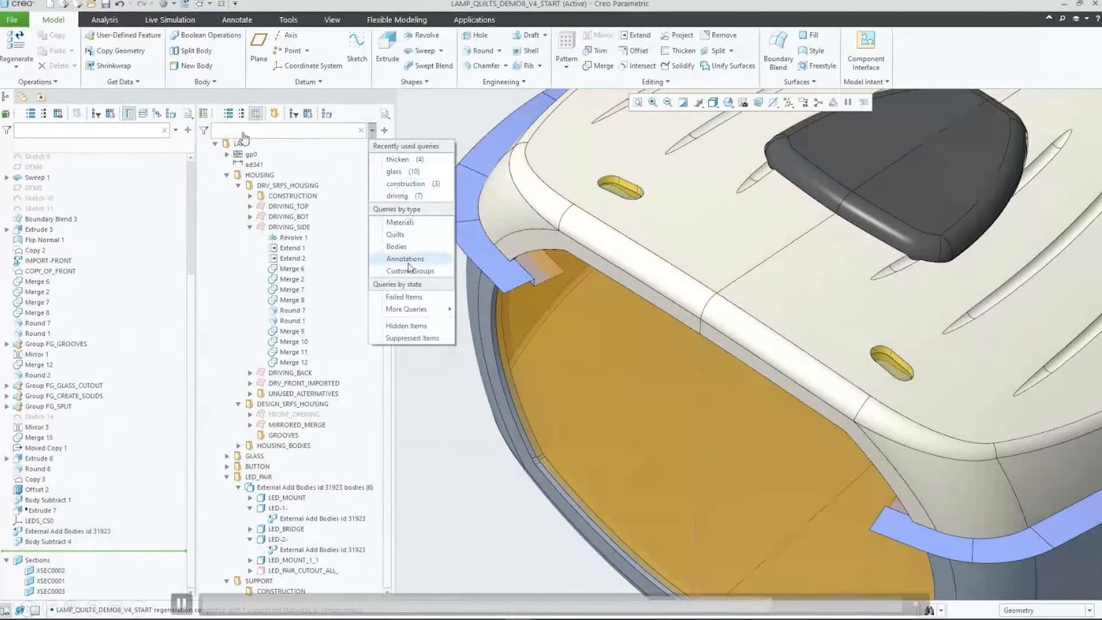
left_click(398, 249)
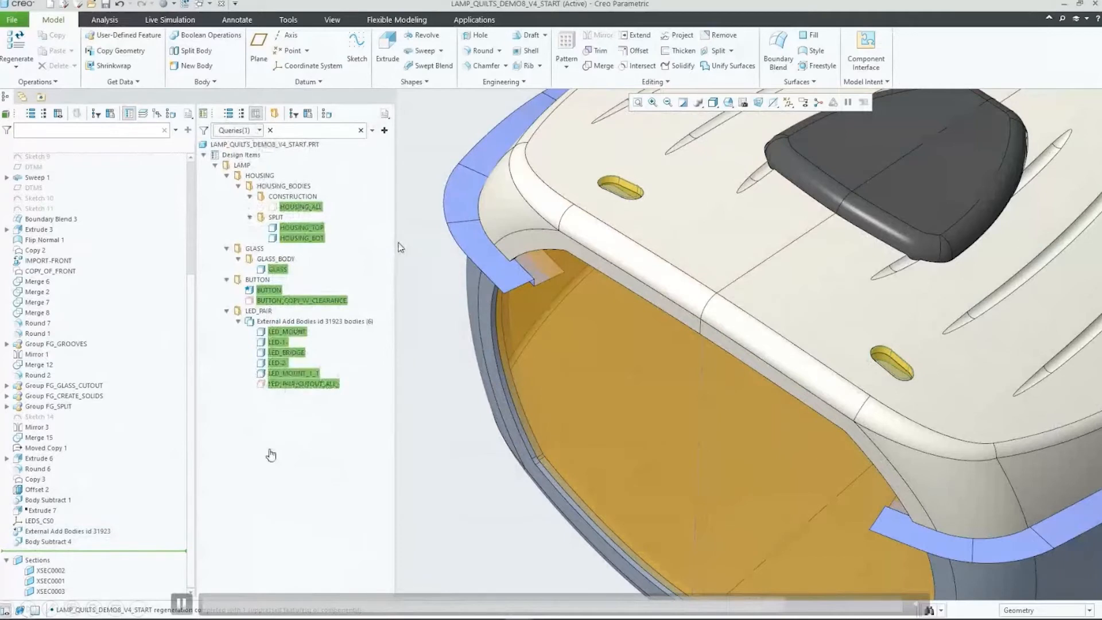
left_click(372, 131)
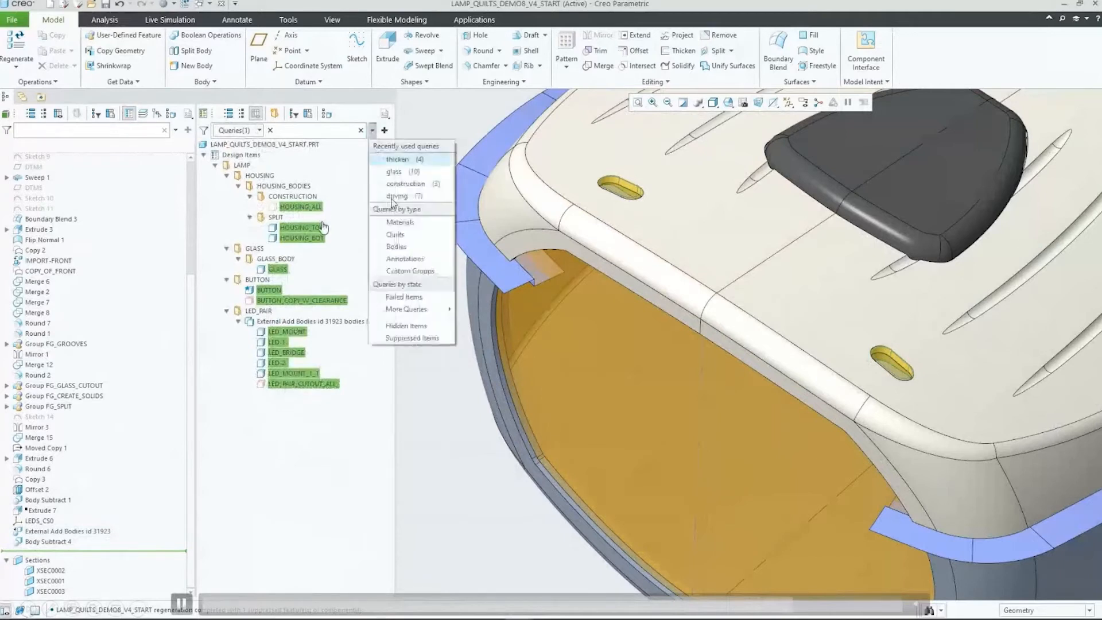
left_click(393, 326)
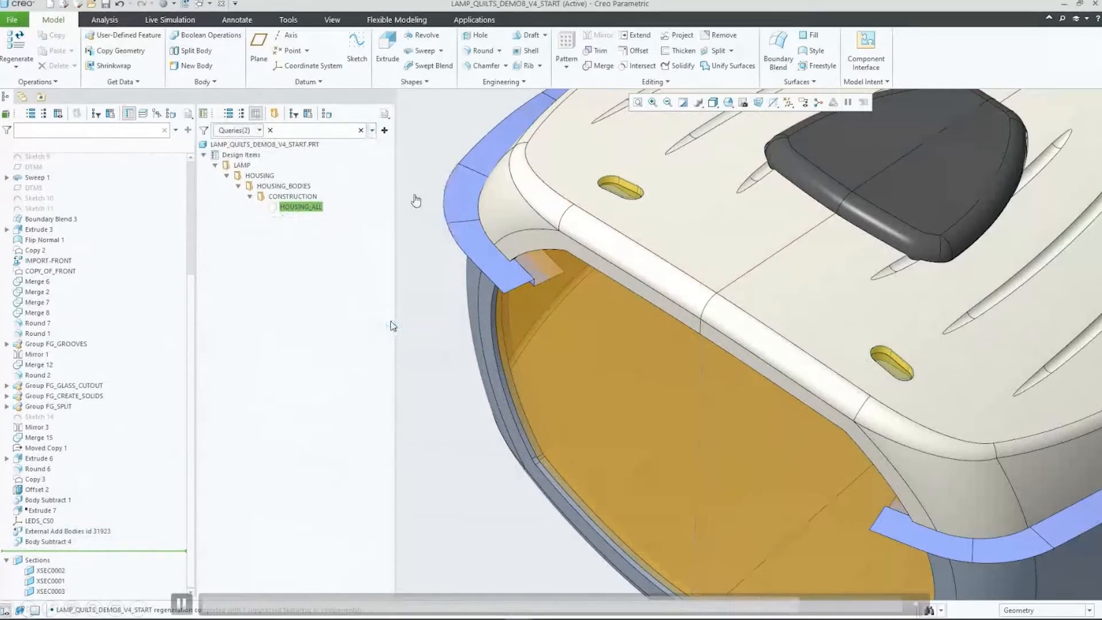
left_click(372, 131)
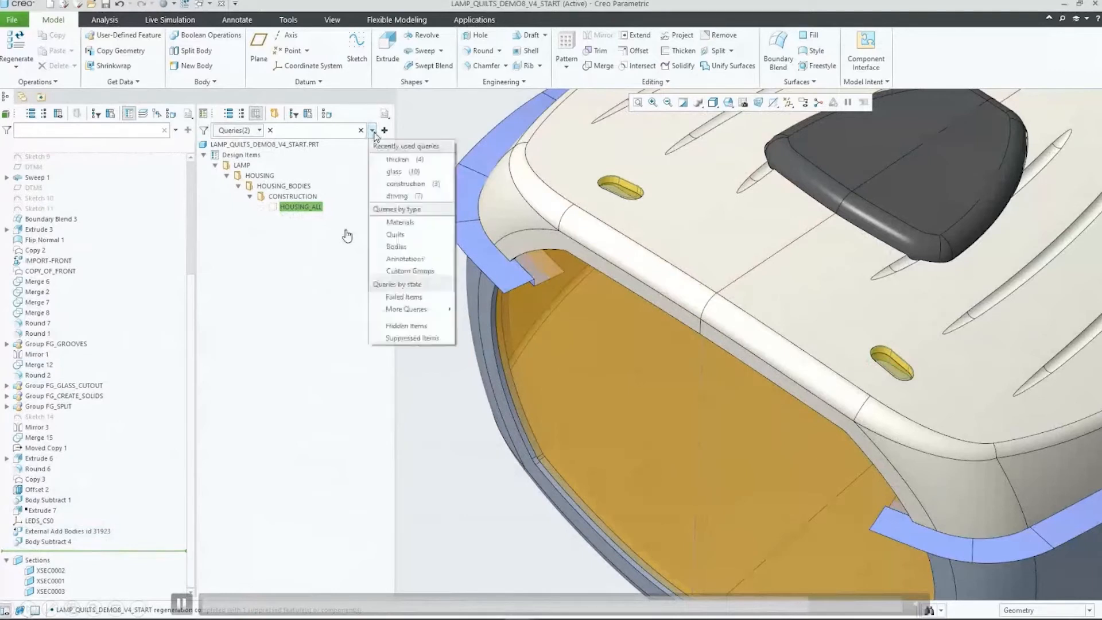
left_click(400, 234)
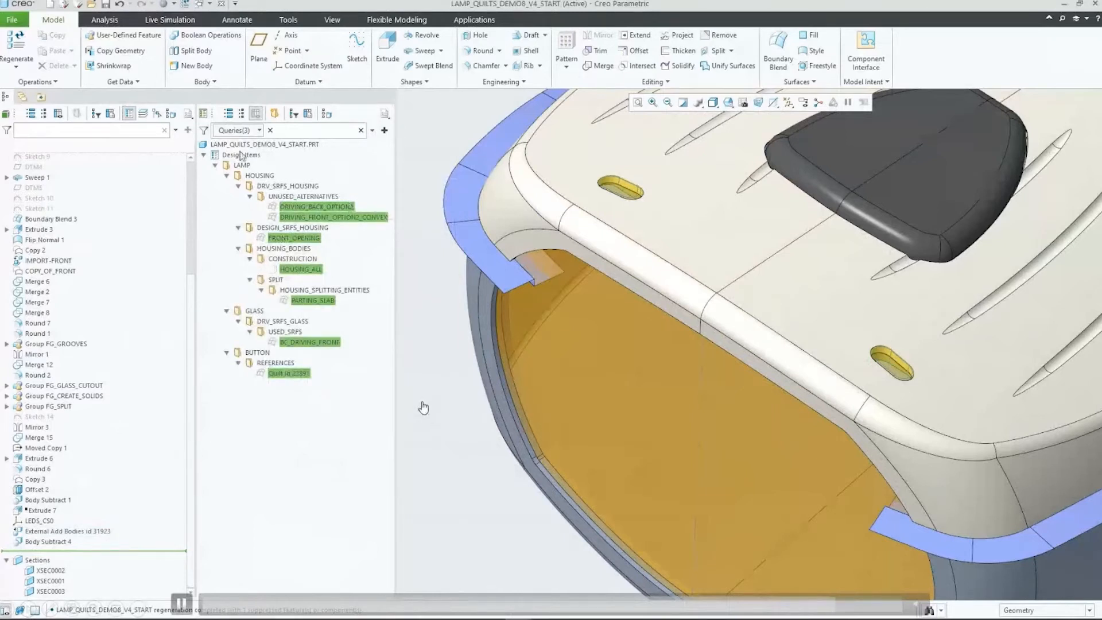
Step: Remove the Hidden Items query from the design tree filter and narrow the remaining bodies and quilts by the text "hous"
left_click(259, 131)
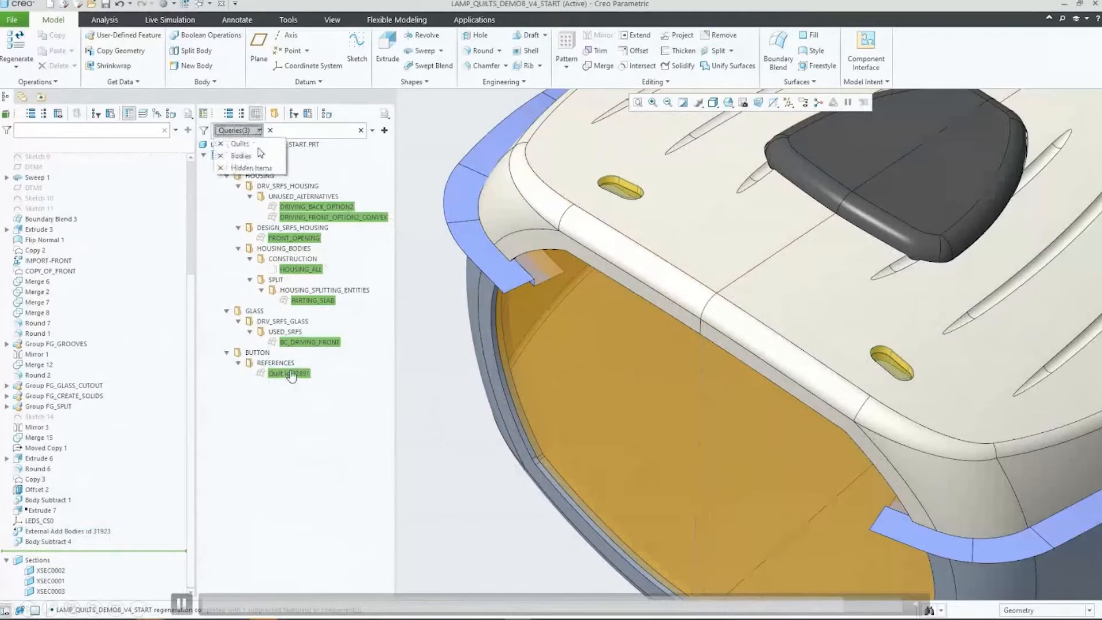
left_click(220, 168)
left_click(309, 130)
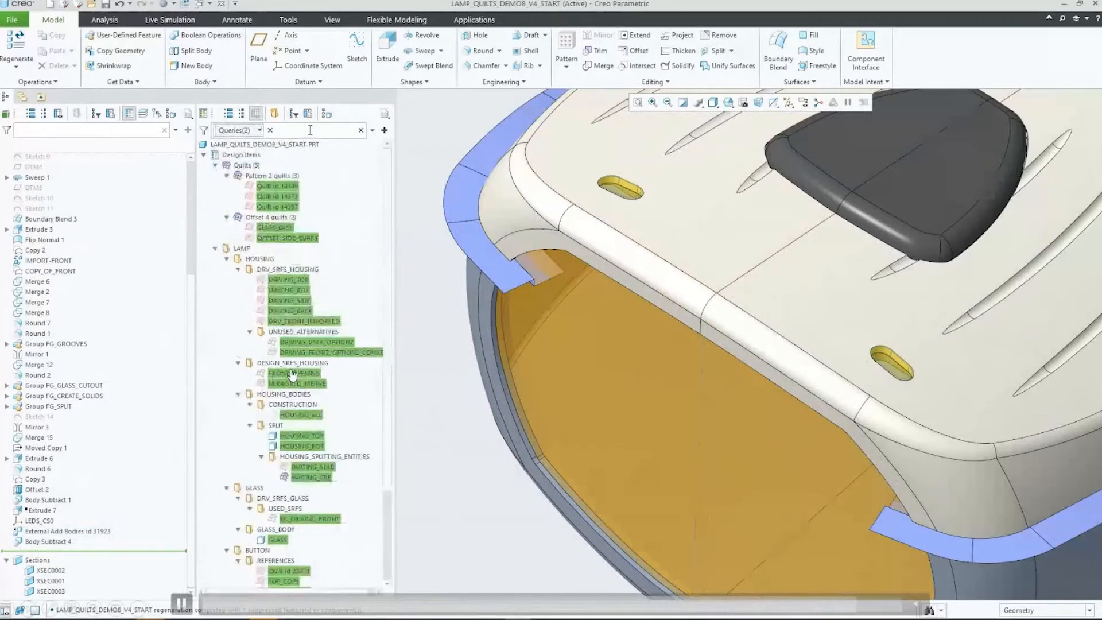
type("hous")
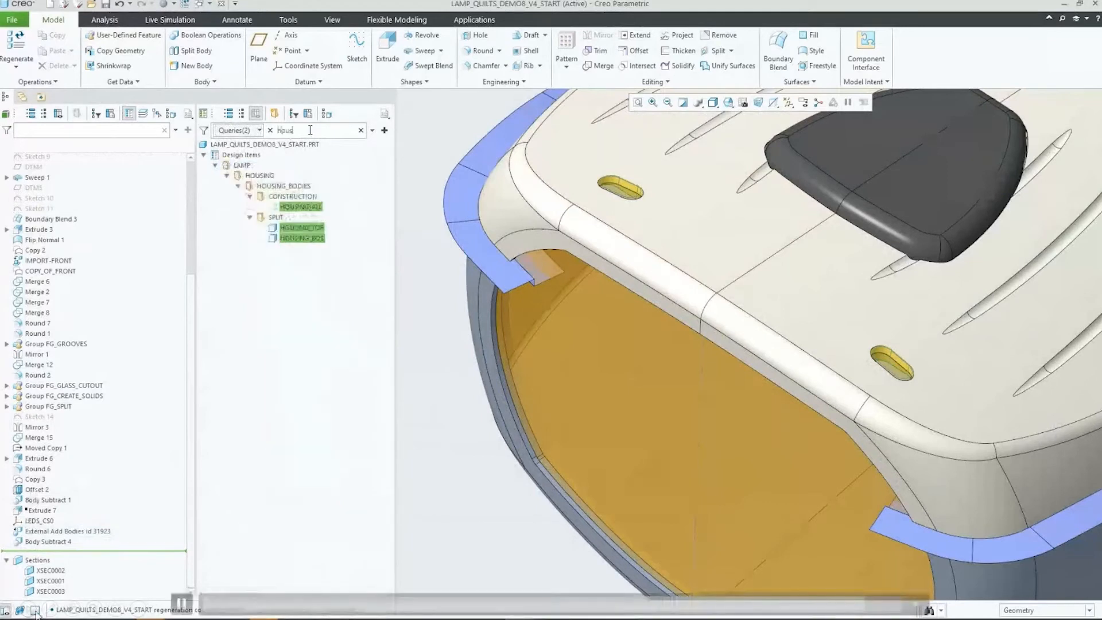
Step: Replace the design tree's filter text with "glass", keeping the Quilts and Bodies queries active
key("BackSpace")
key("BackSpace")
key("BackSpace")
key("BackSpace")
type("gl")
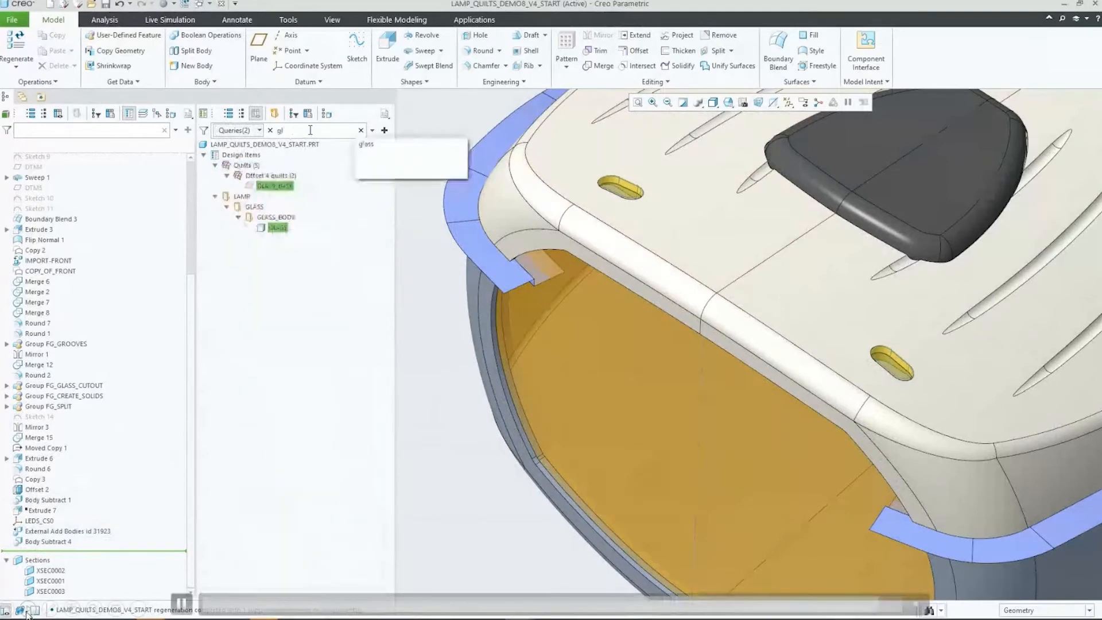
type("ass")
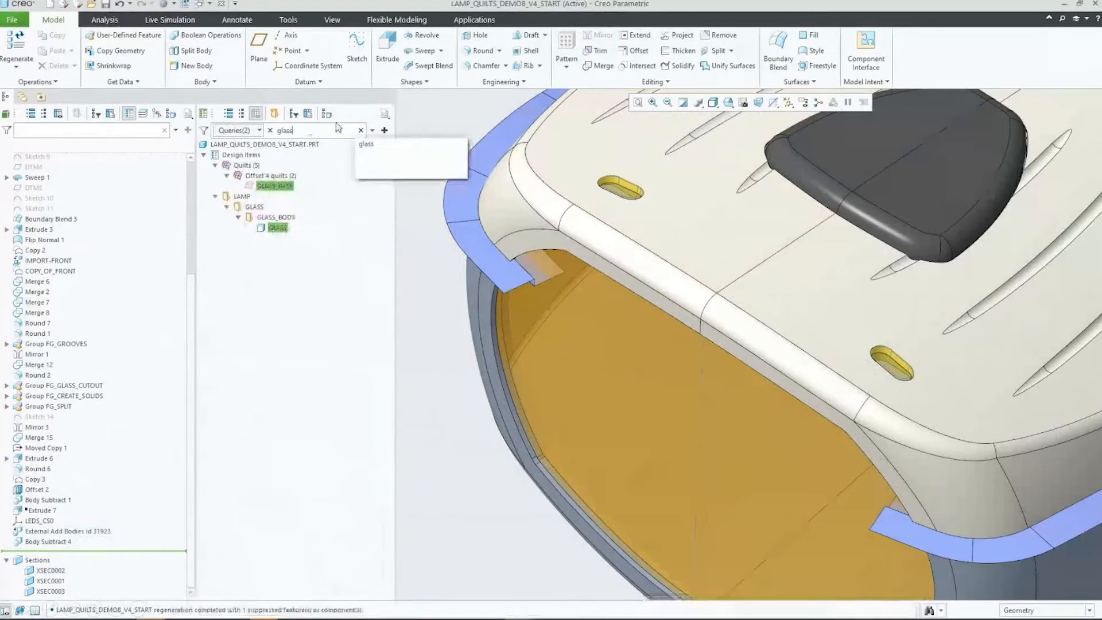
left_click(372, 131)
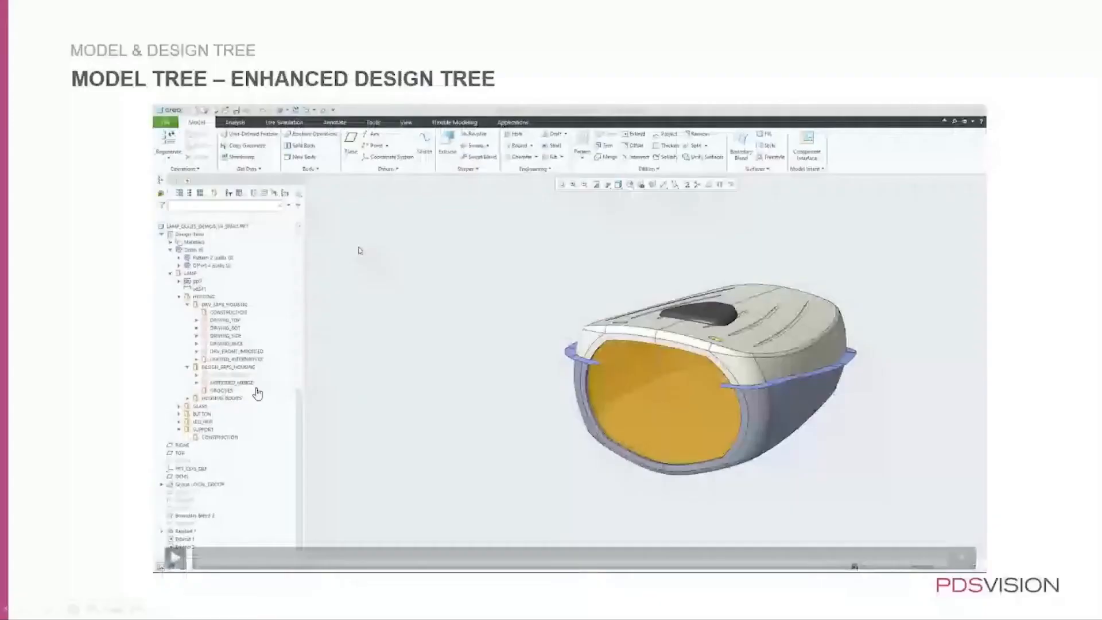
left_click(21, 613)
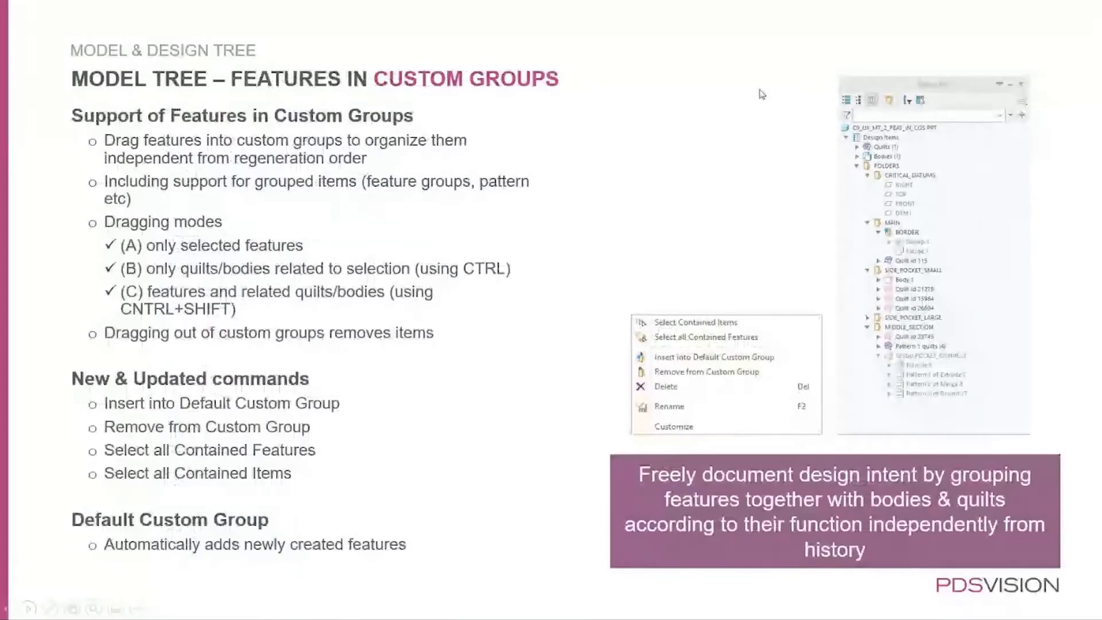